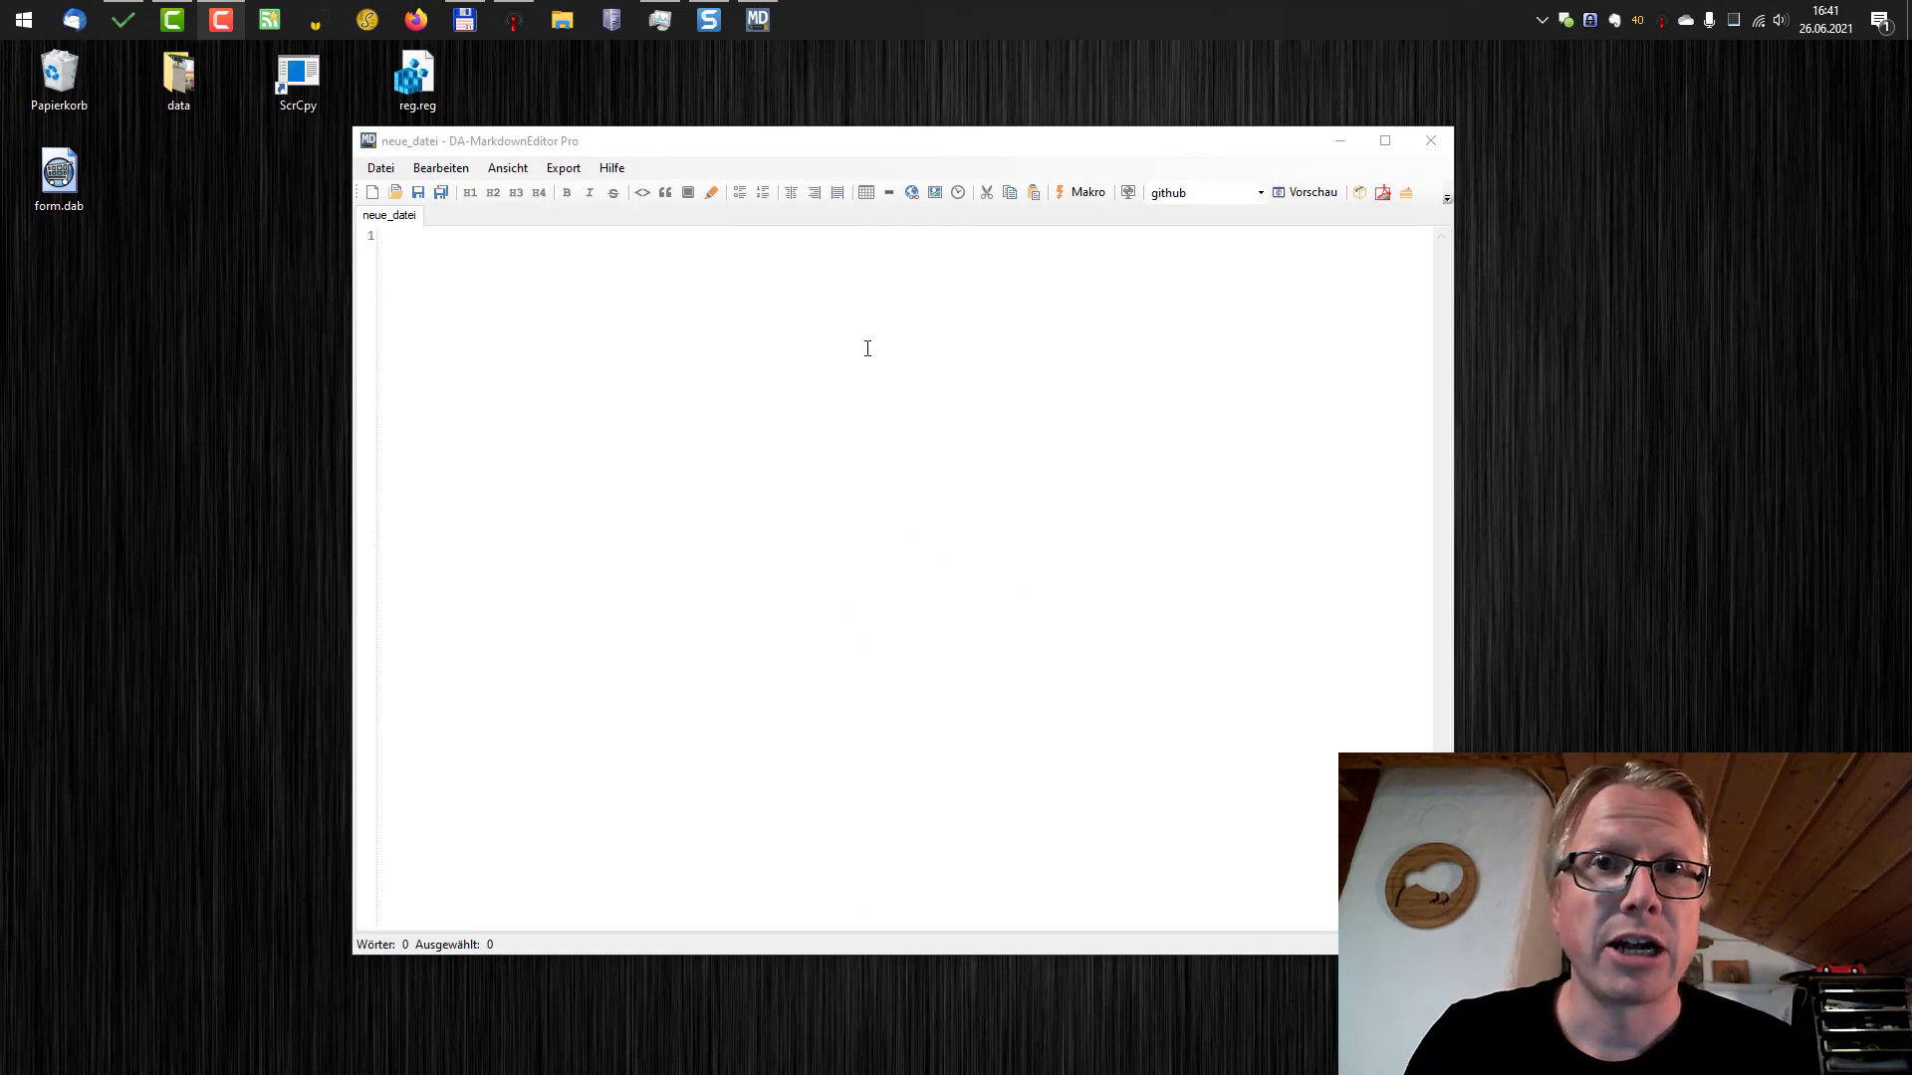
Write the top-level Markdown heading "# Heading" in the empty document.
left_click(468, 333)
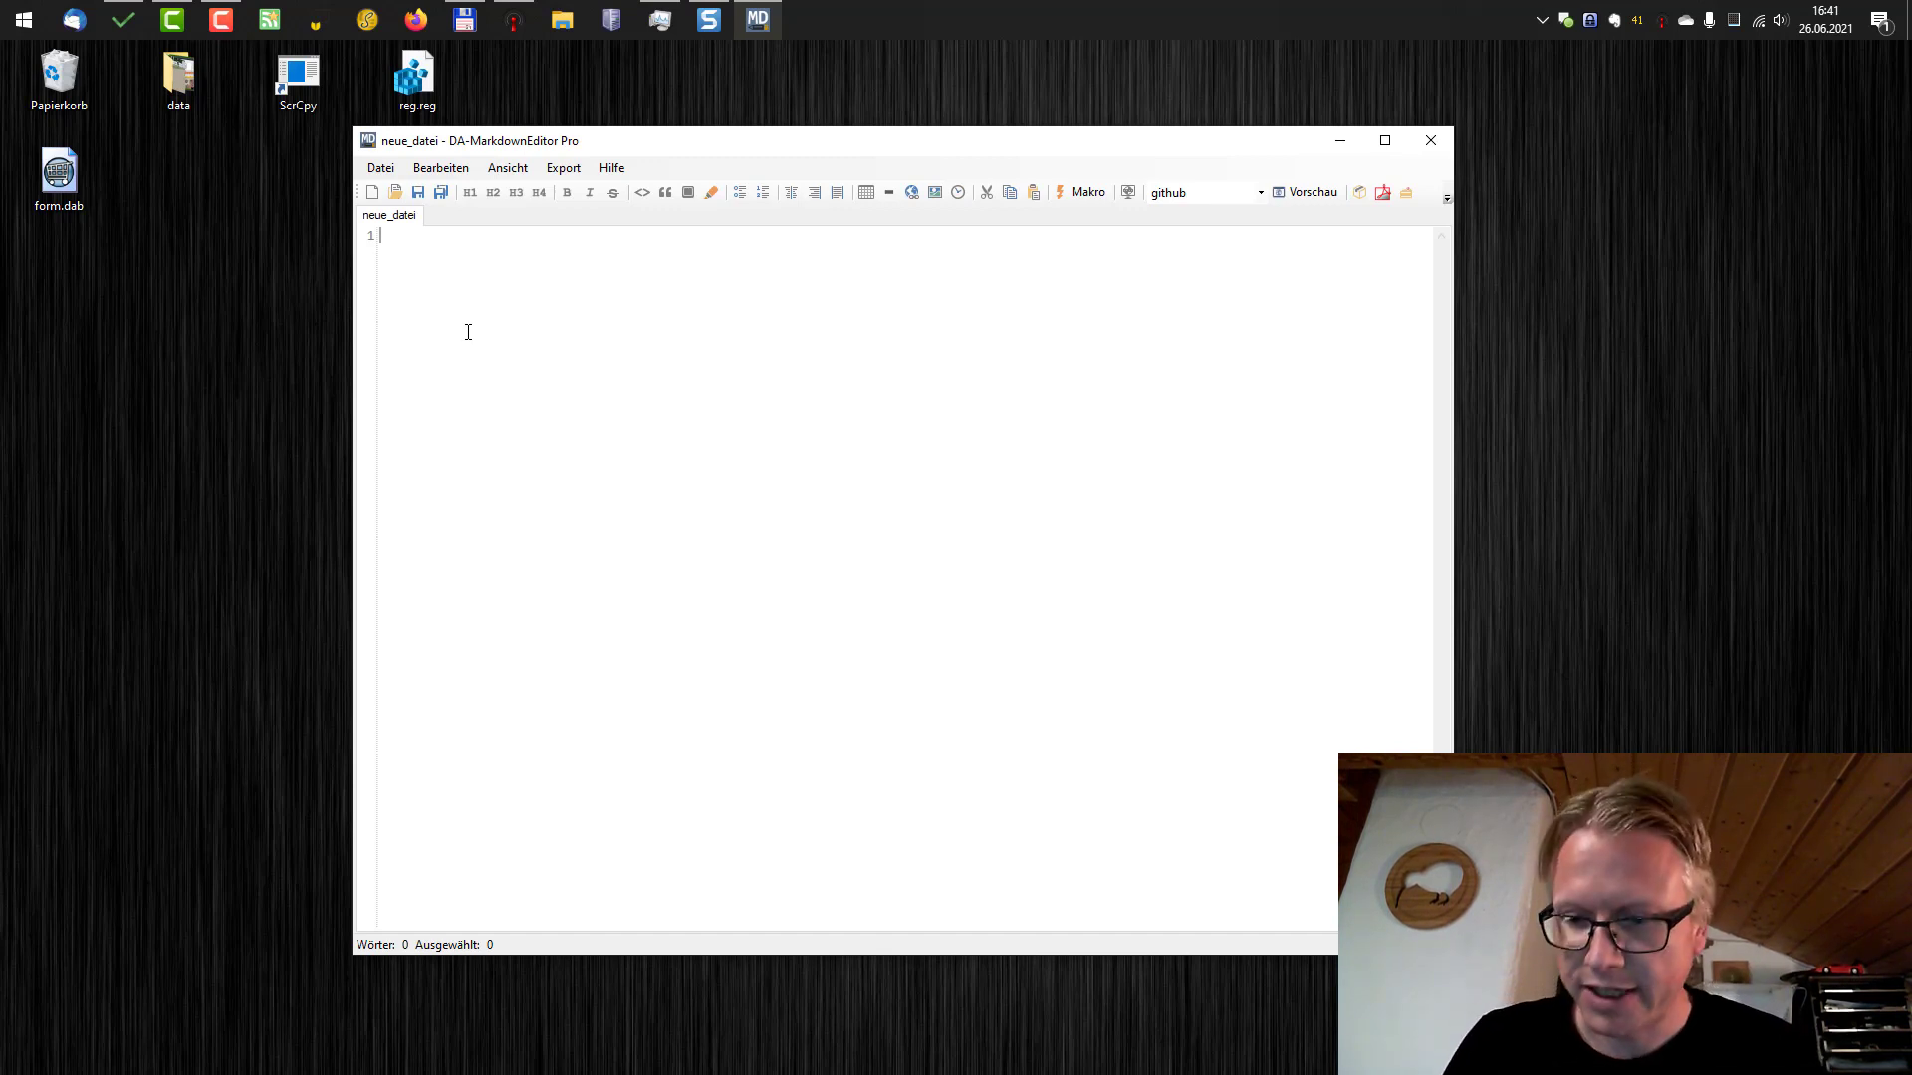
type("#")
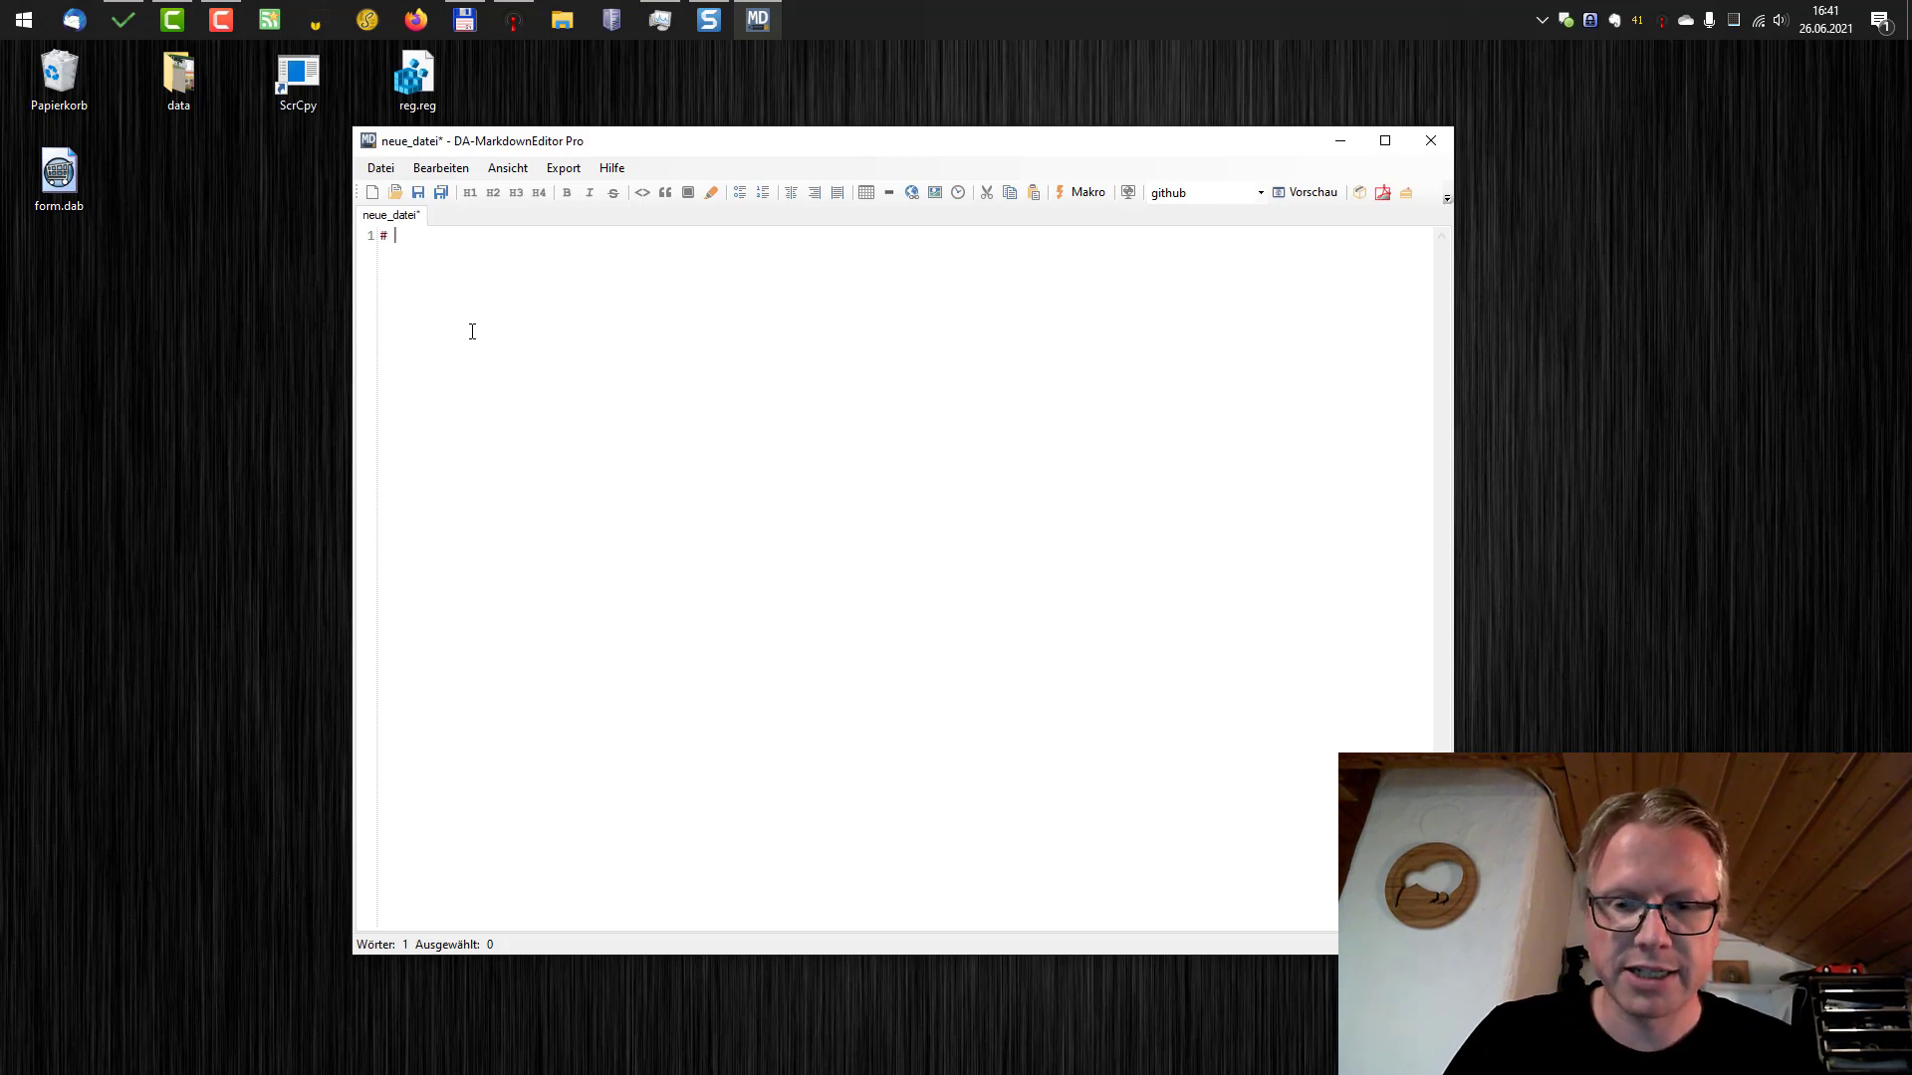
type(" Heading")
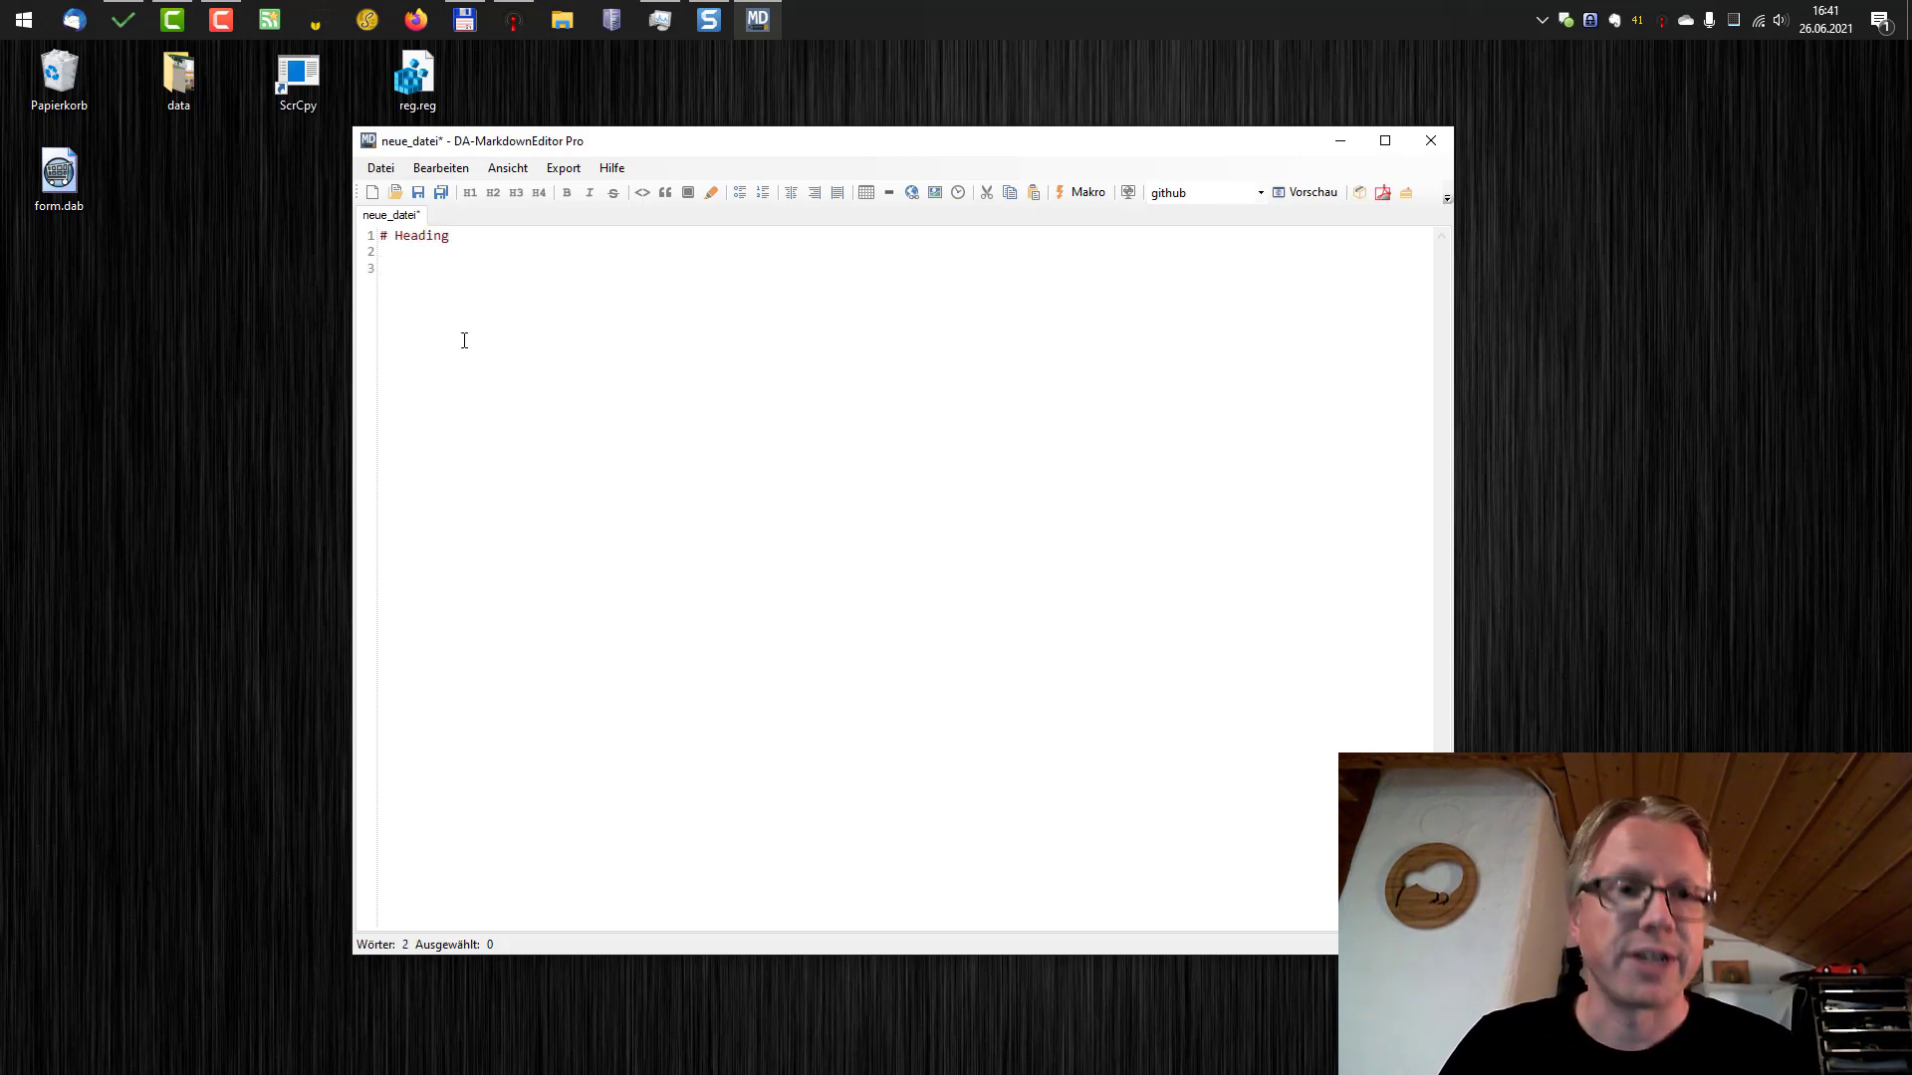
Save the document as Markdown.md in the Desktop folder and close the editor.
key("ctrl+s")
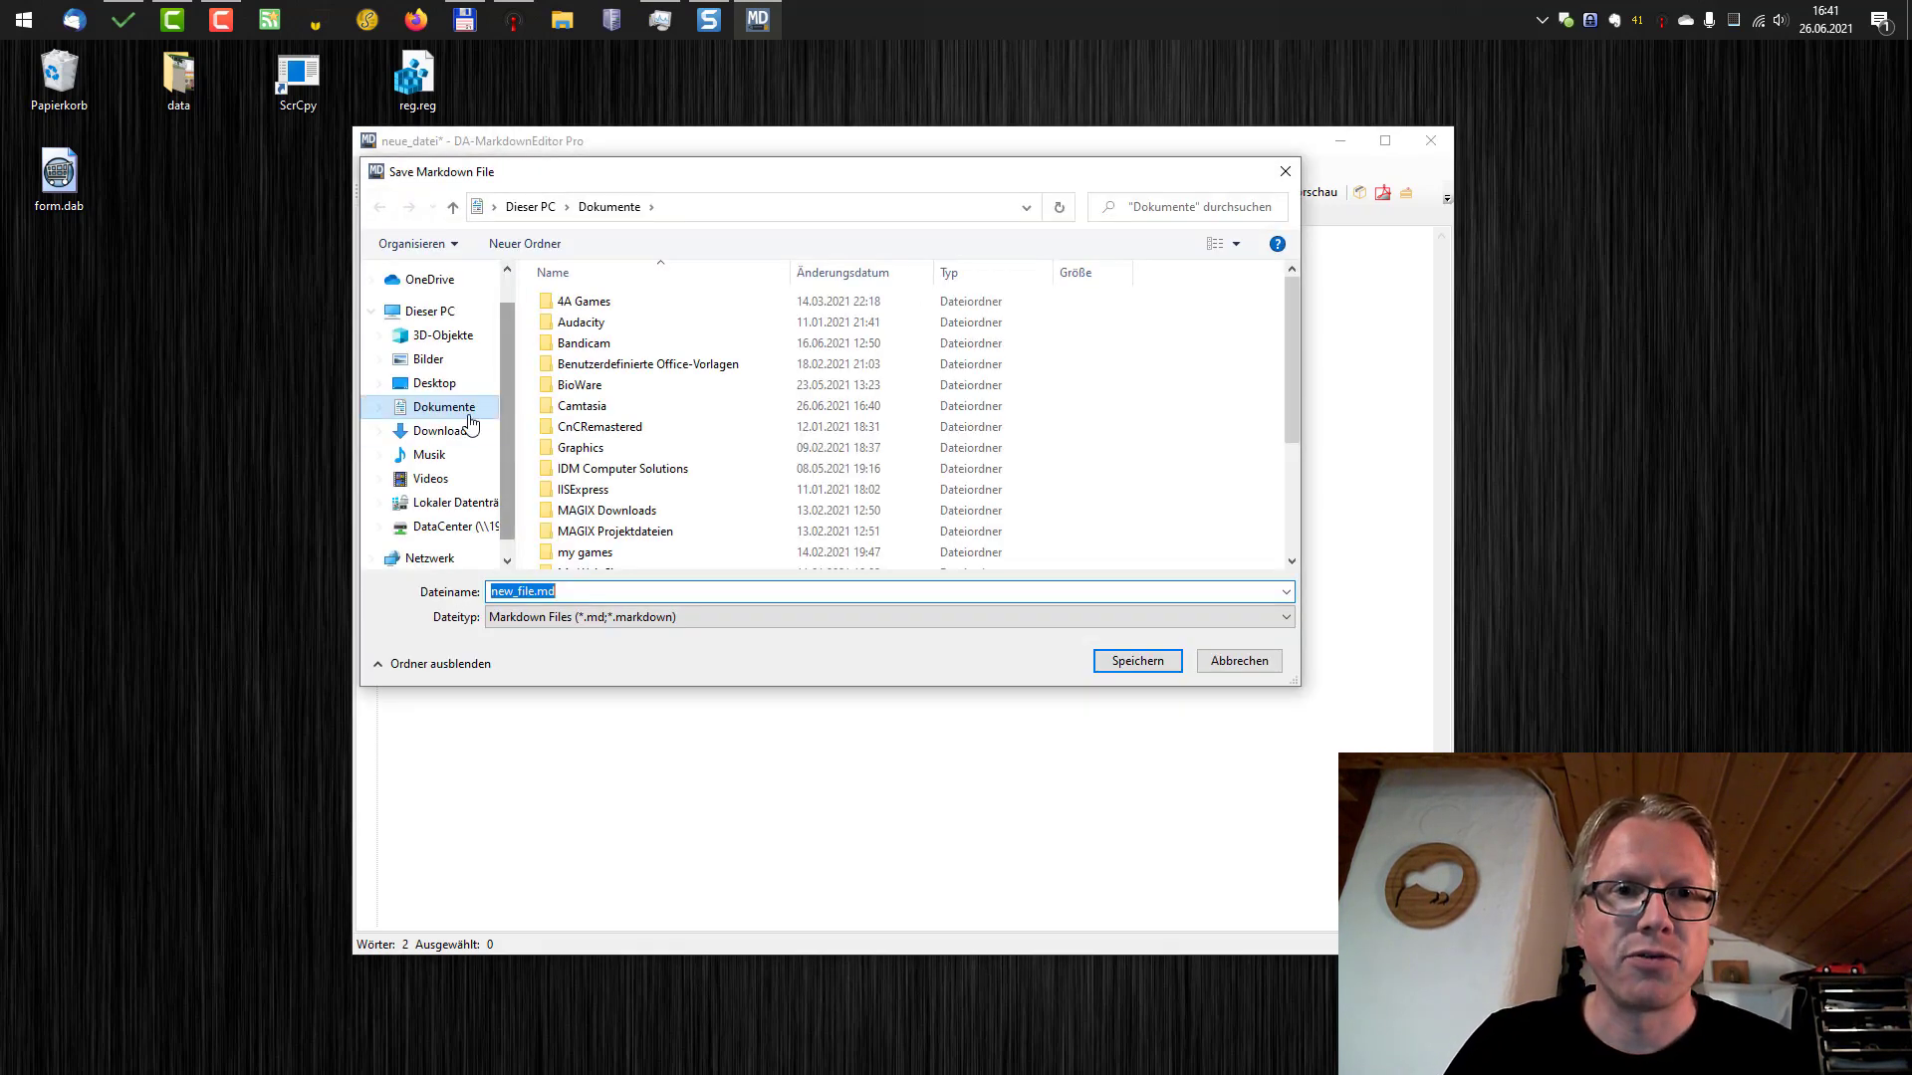
left_click(447, 392)
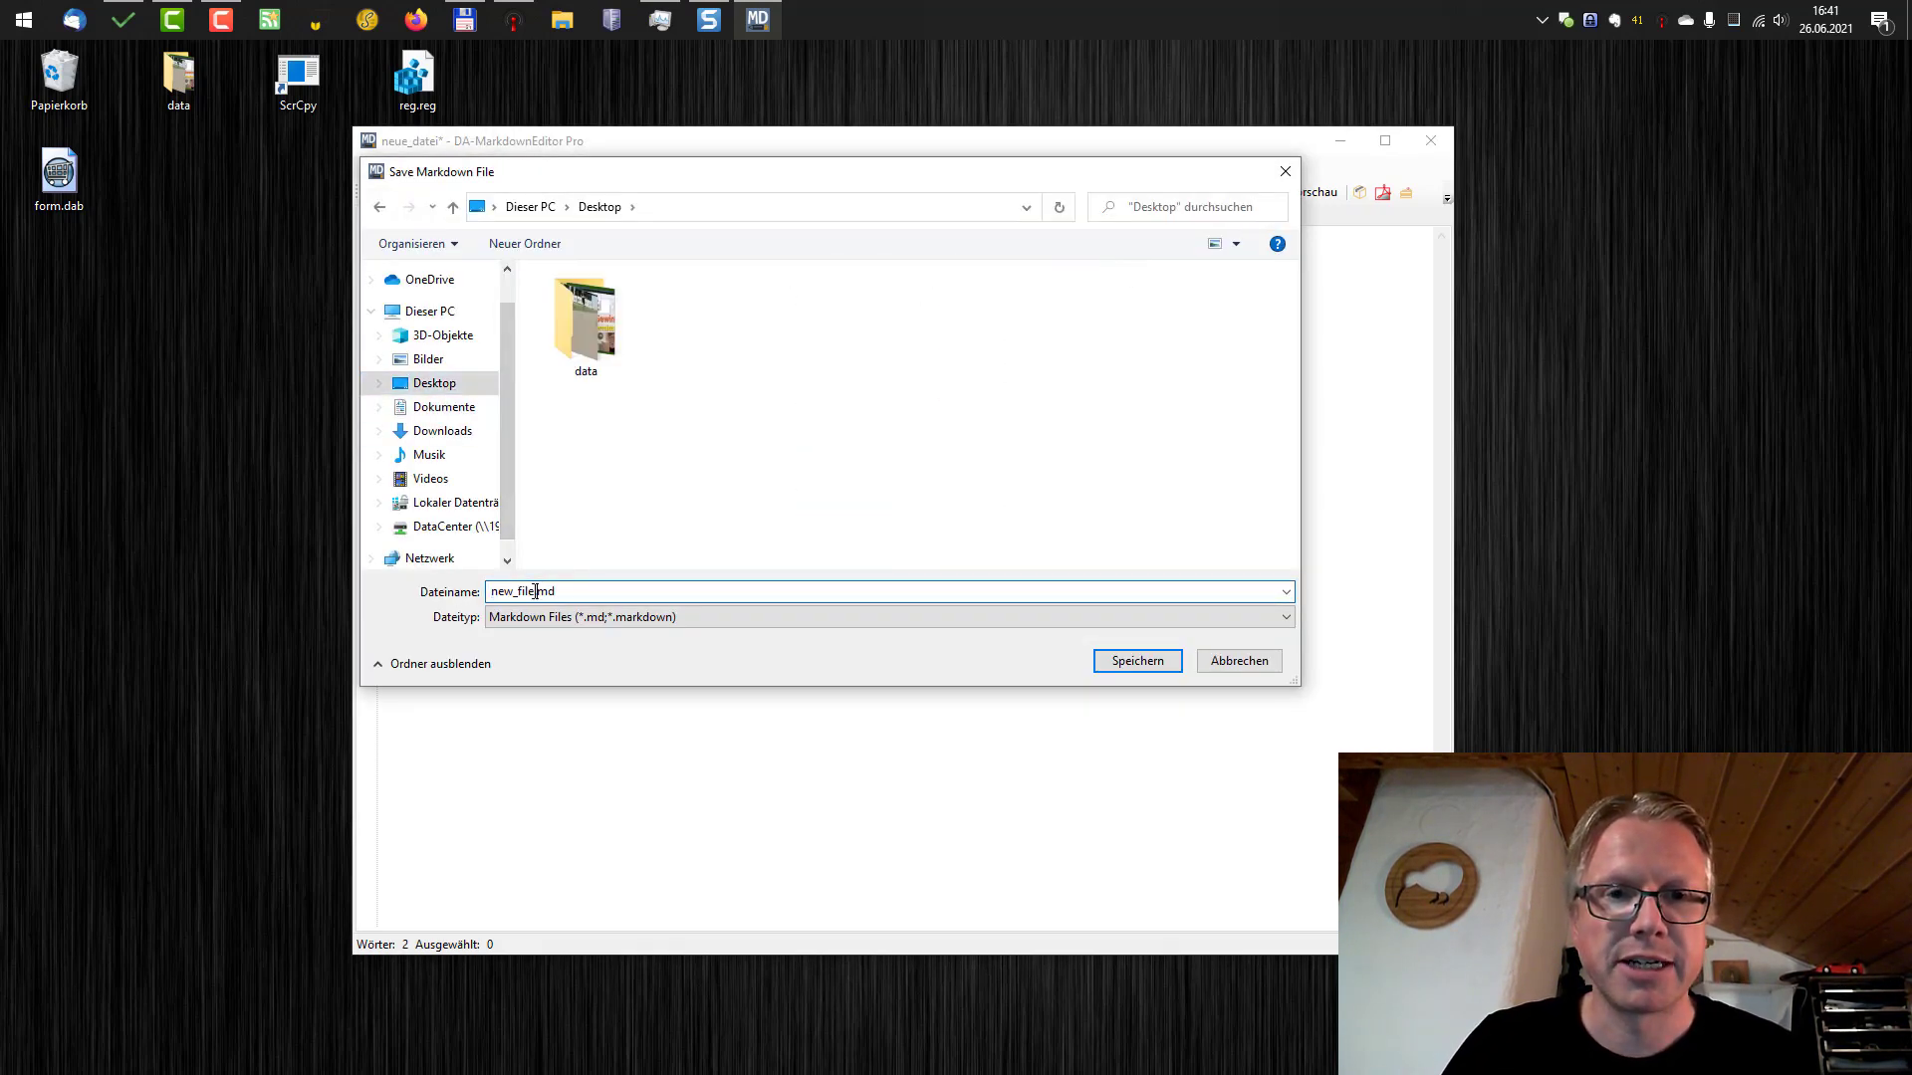
left_click_drag(535, 592, 338, 594)
type("Markdown")
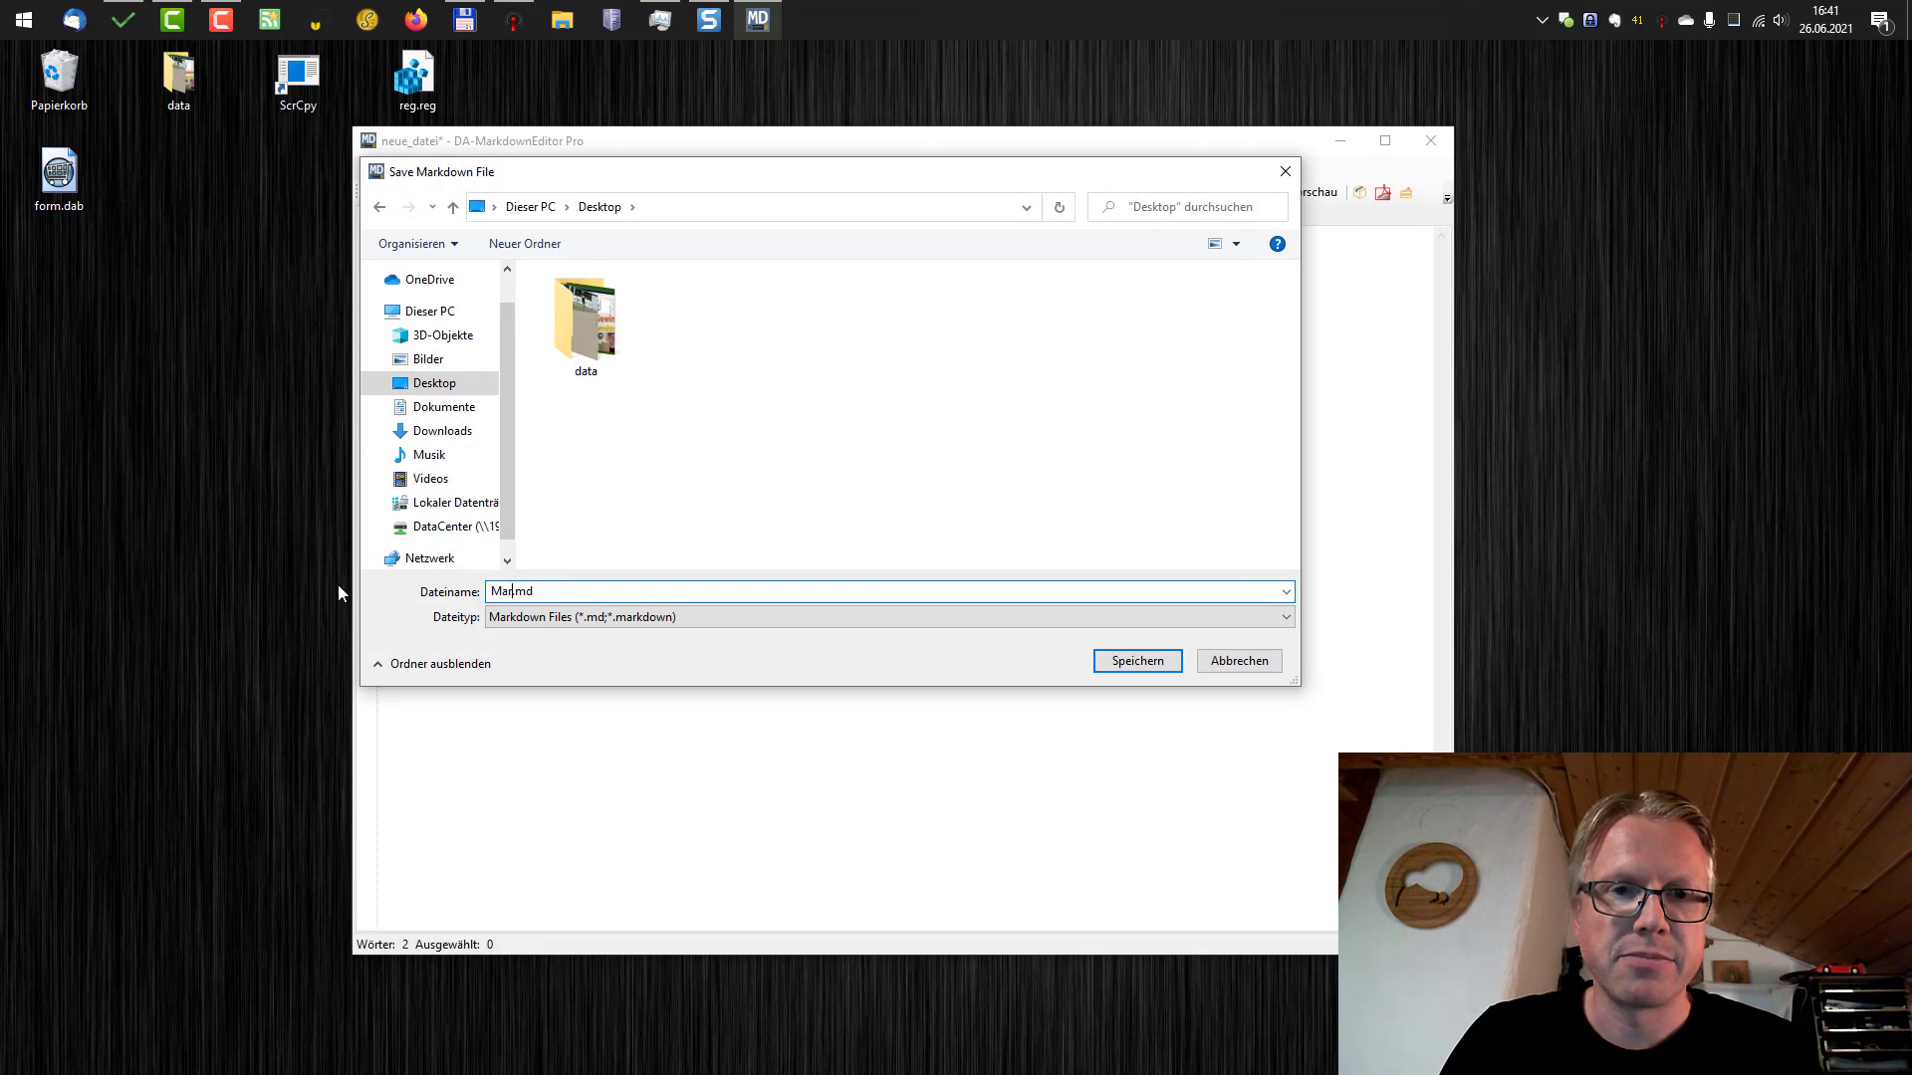
left_click(1155, 661)
left_click(191, 408)
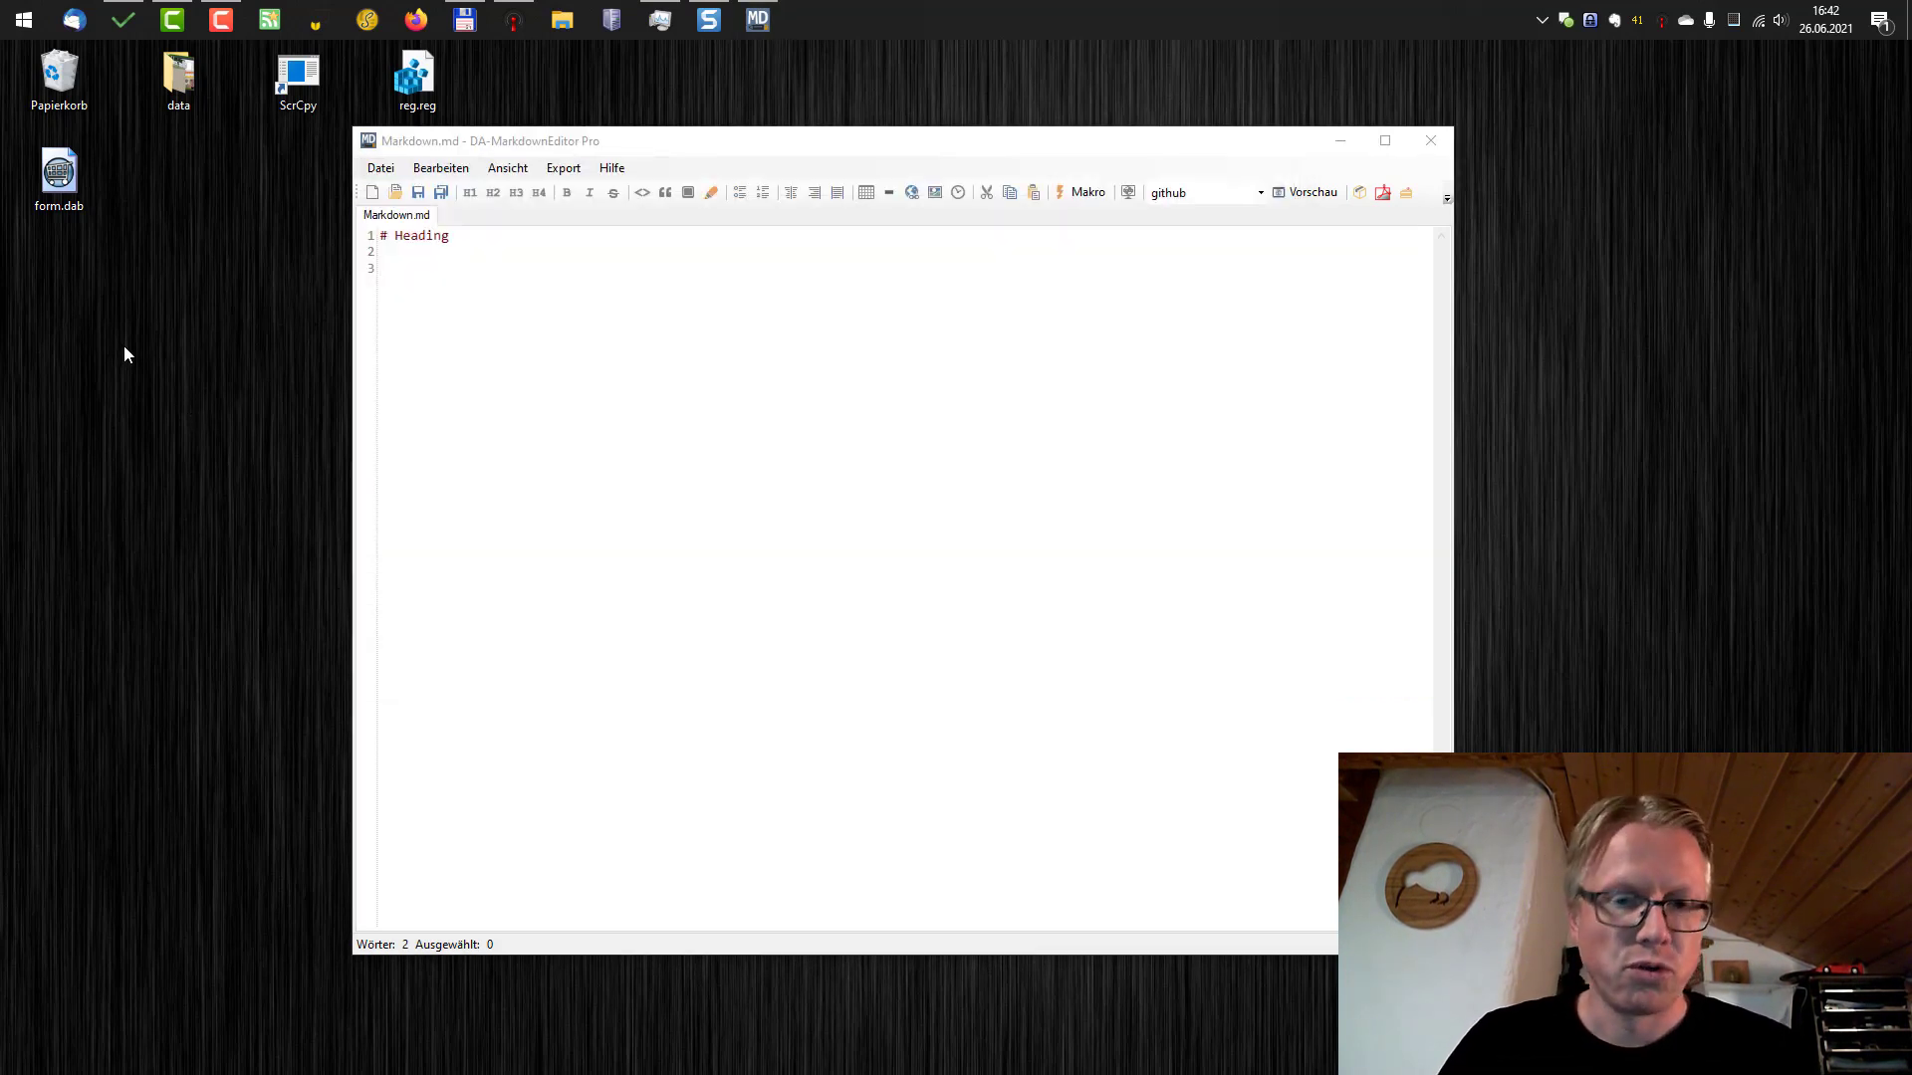
left_click(1433, 140)
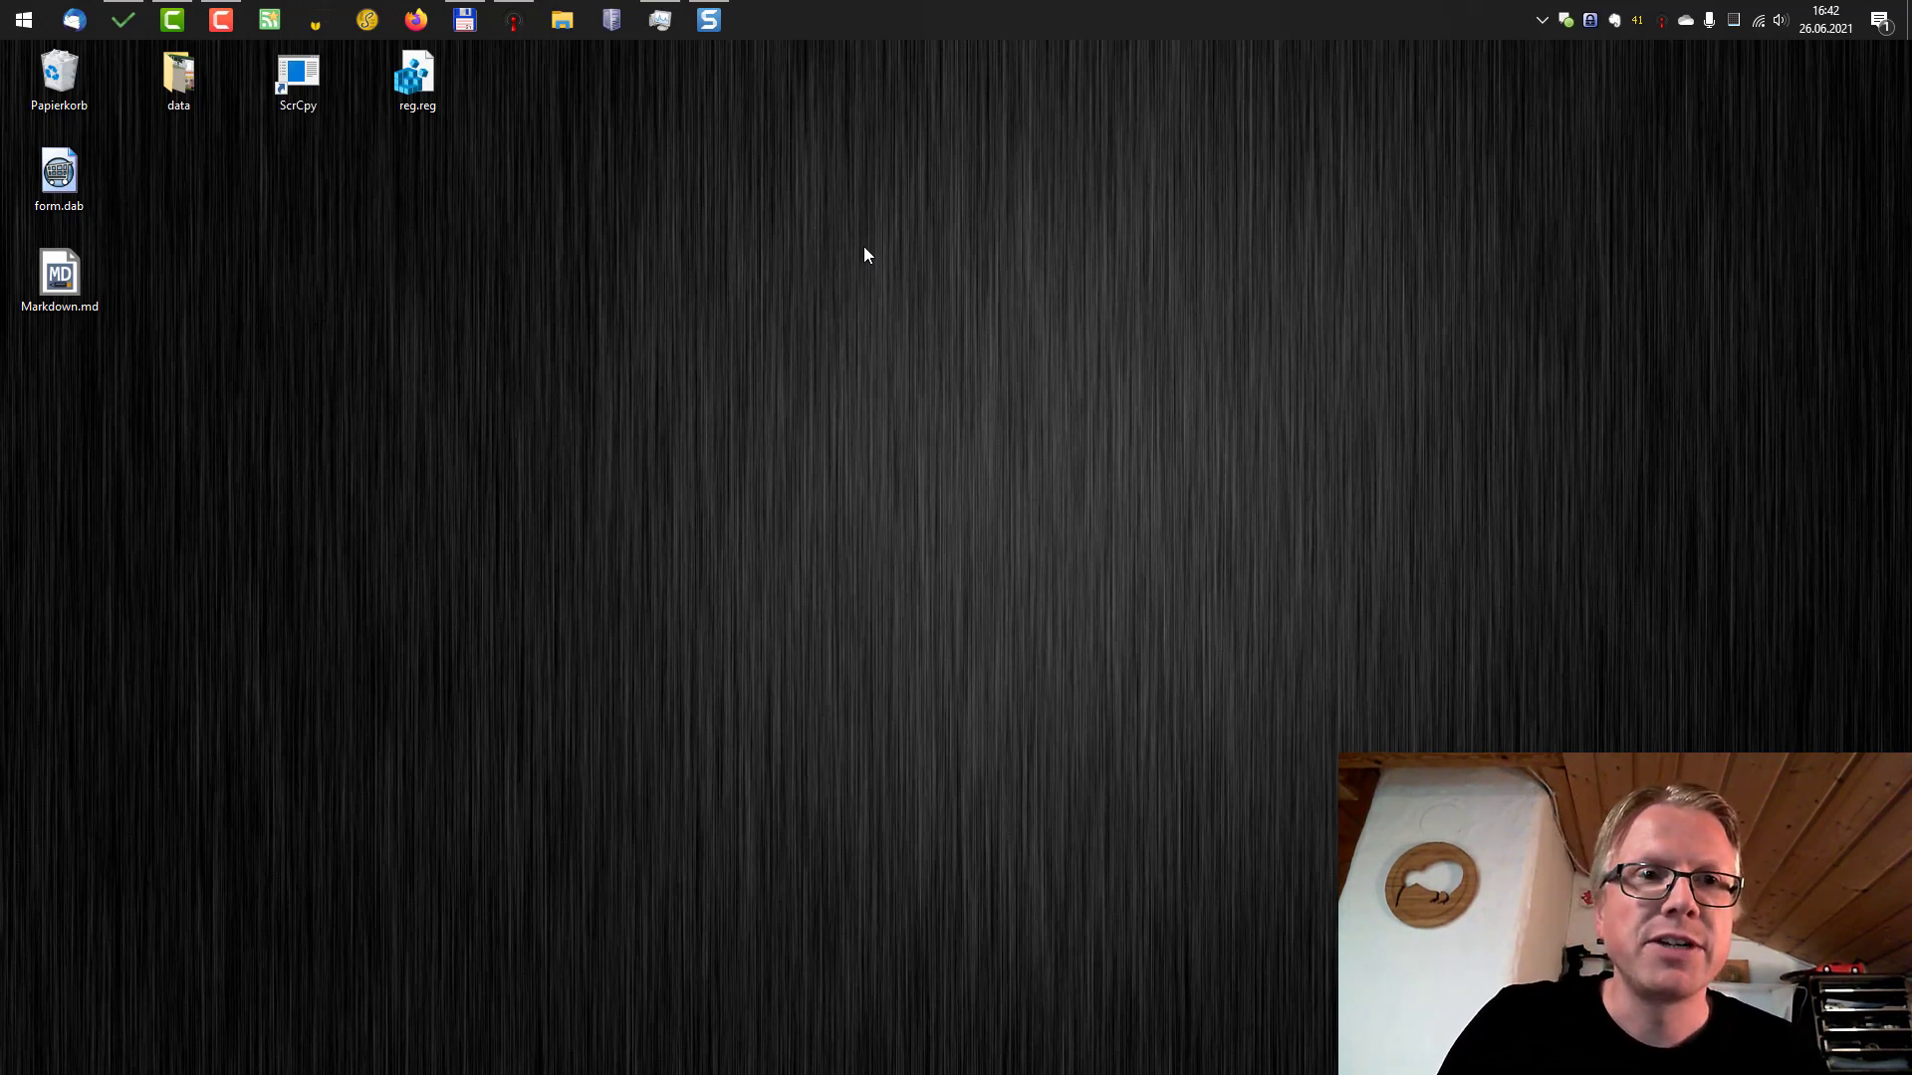
Open the Windows template folder by running "shellnew" and place its window near the middle of the desktop.
key("super+r")
left_click_drag(282, 65, 611, 229)
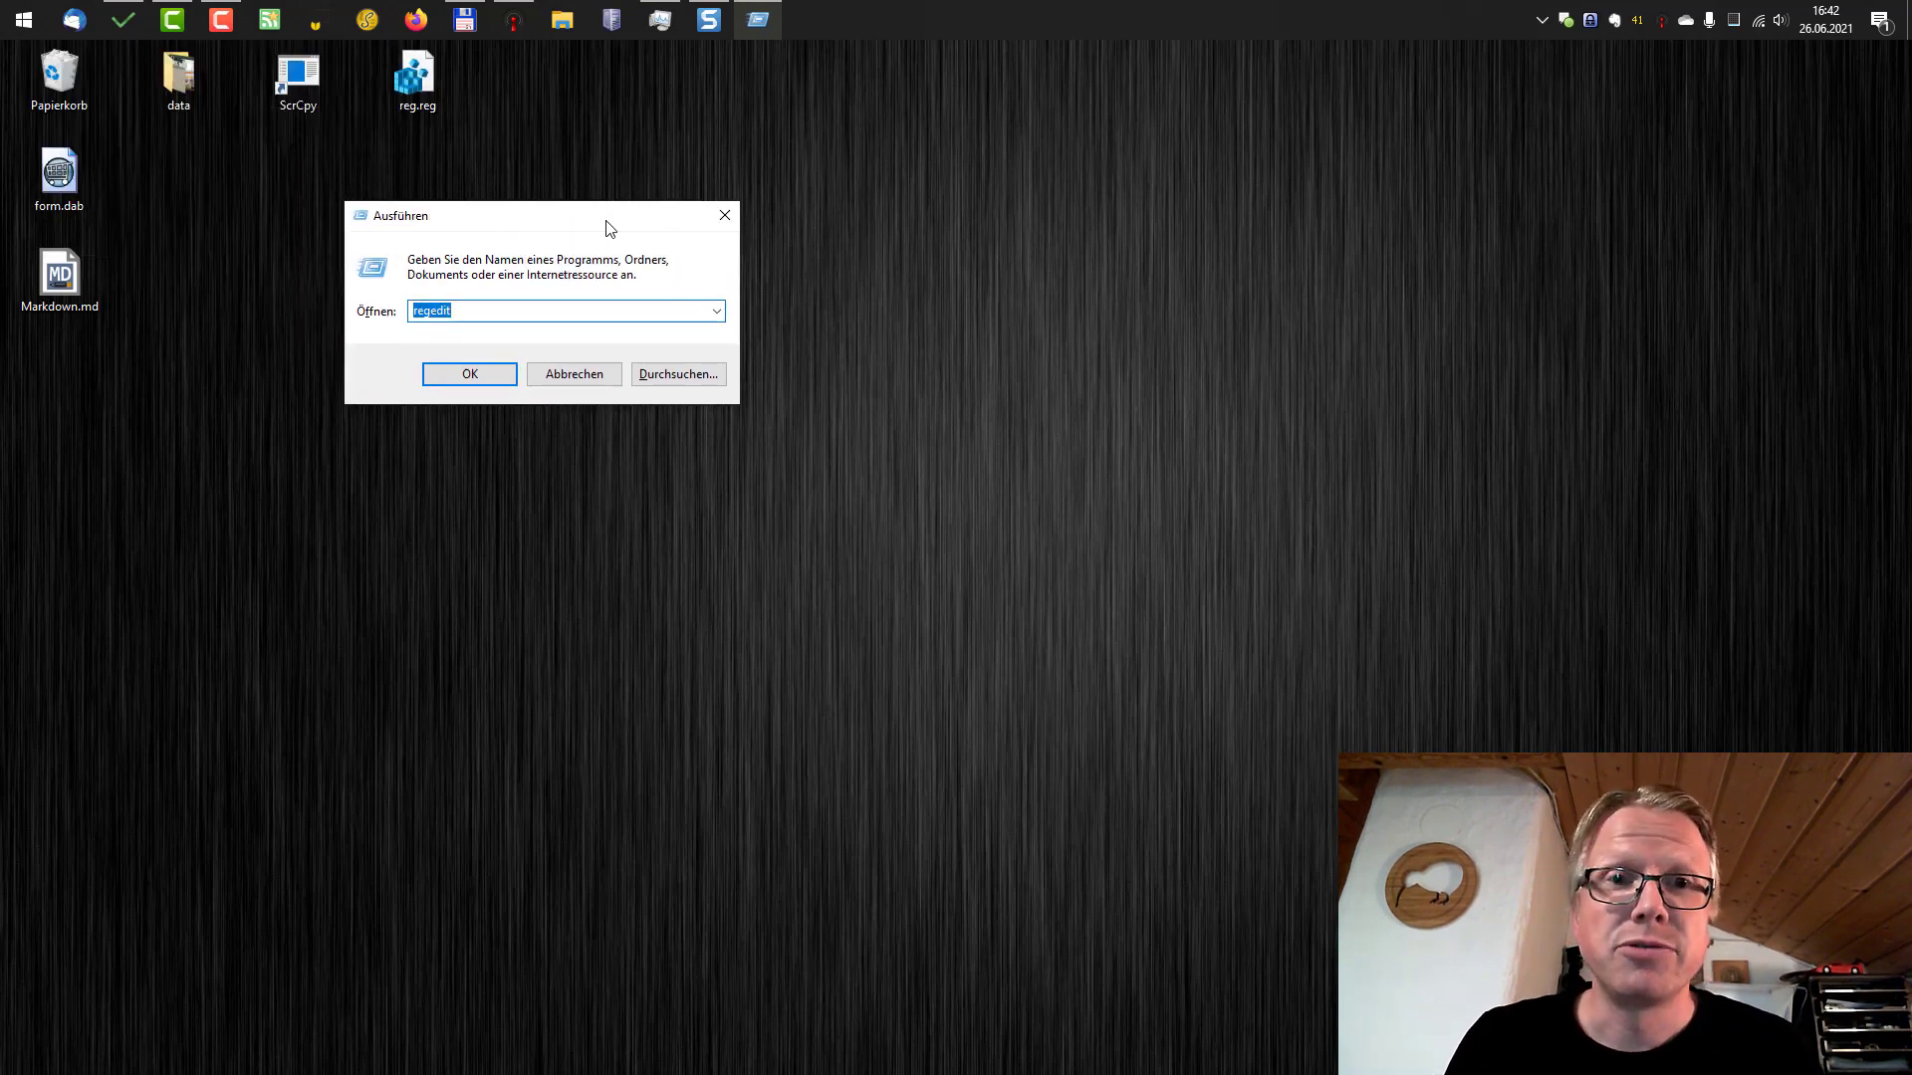
type("shellnew")
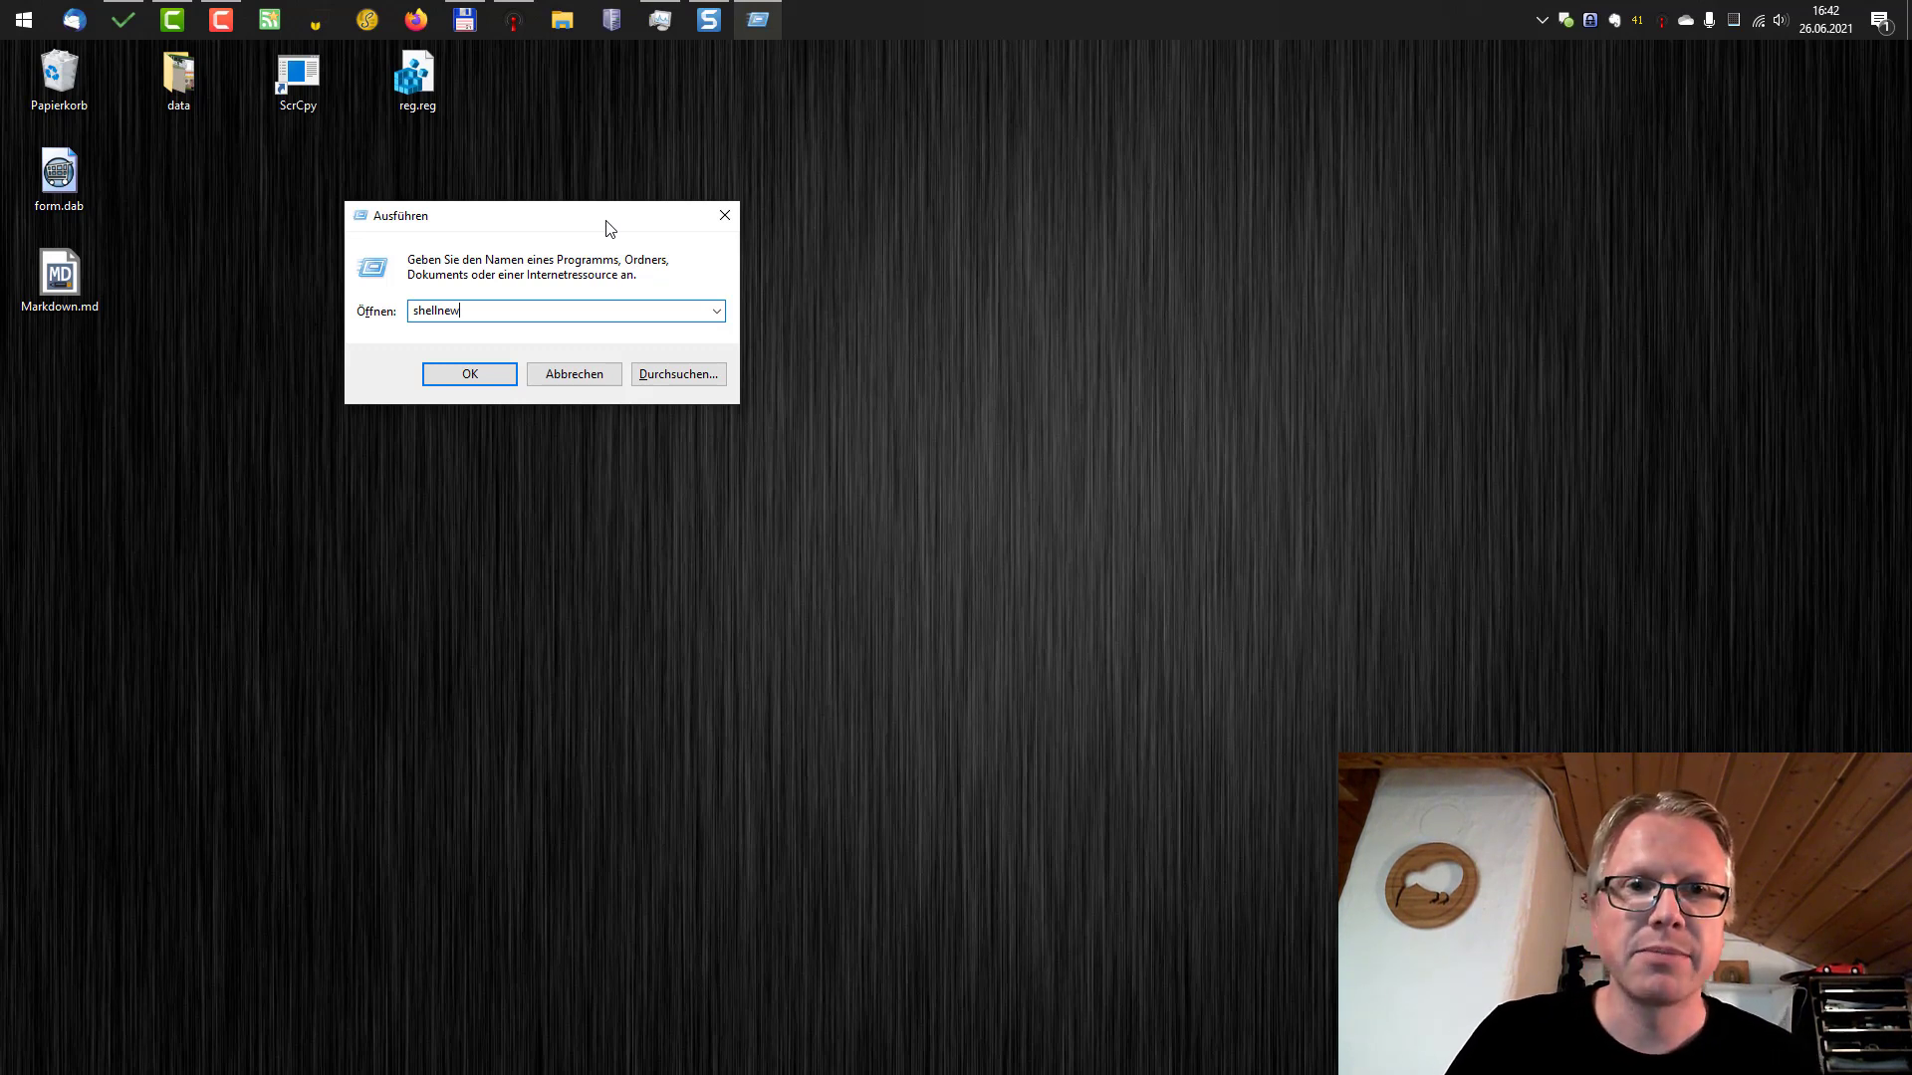
key("Return")
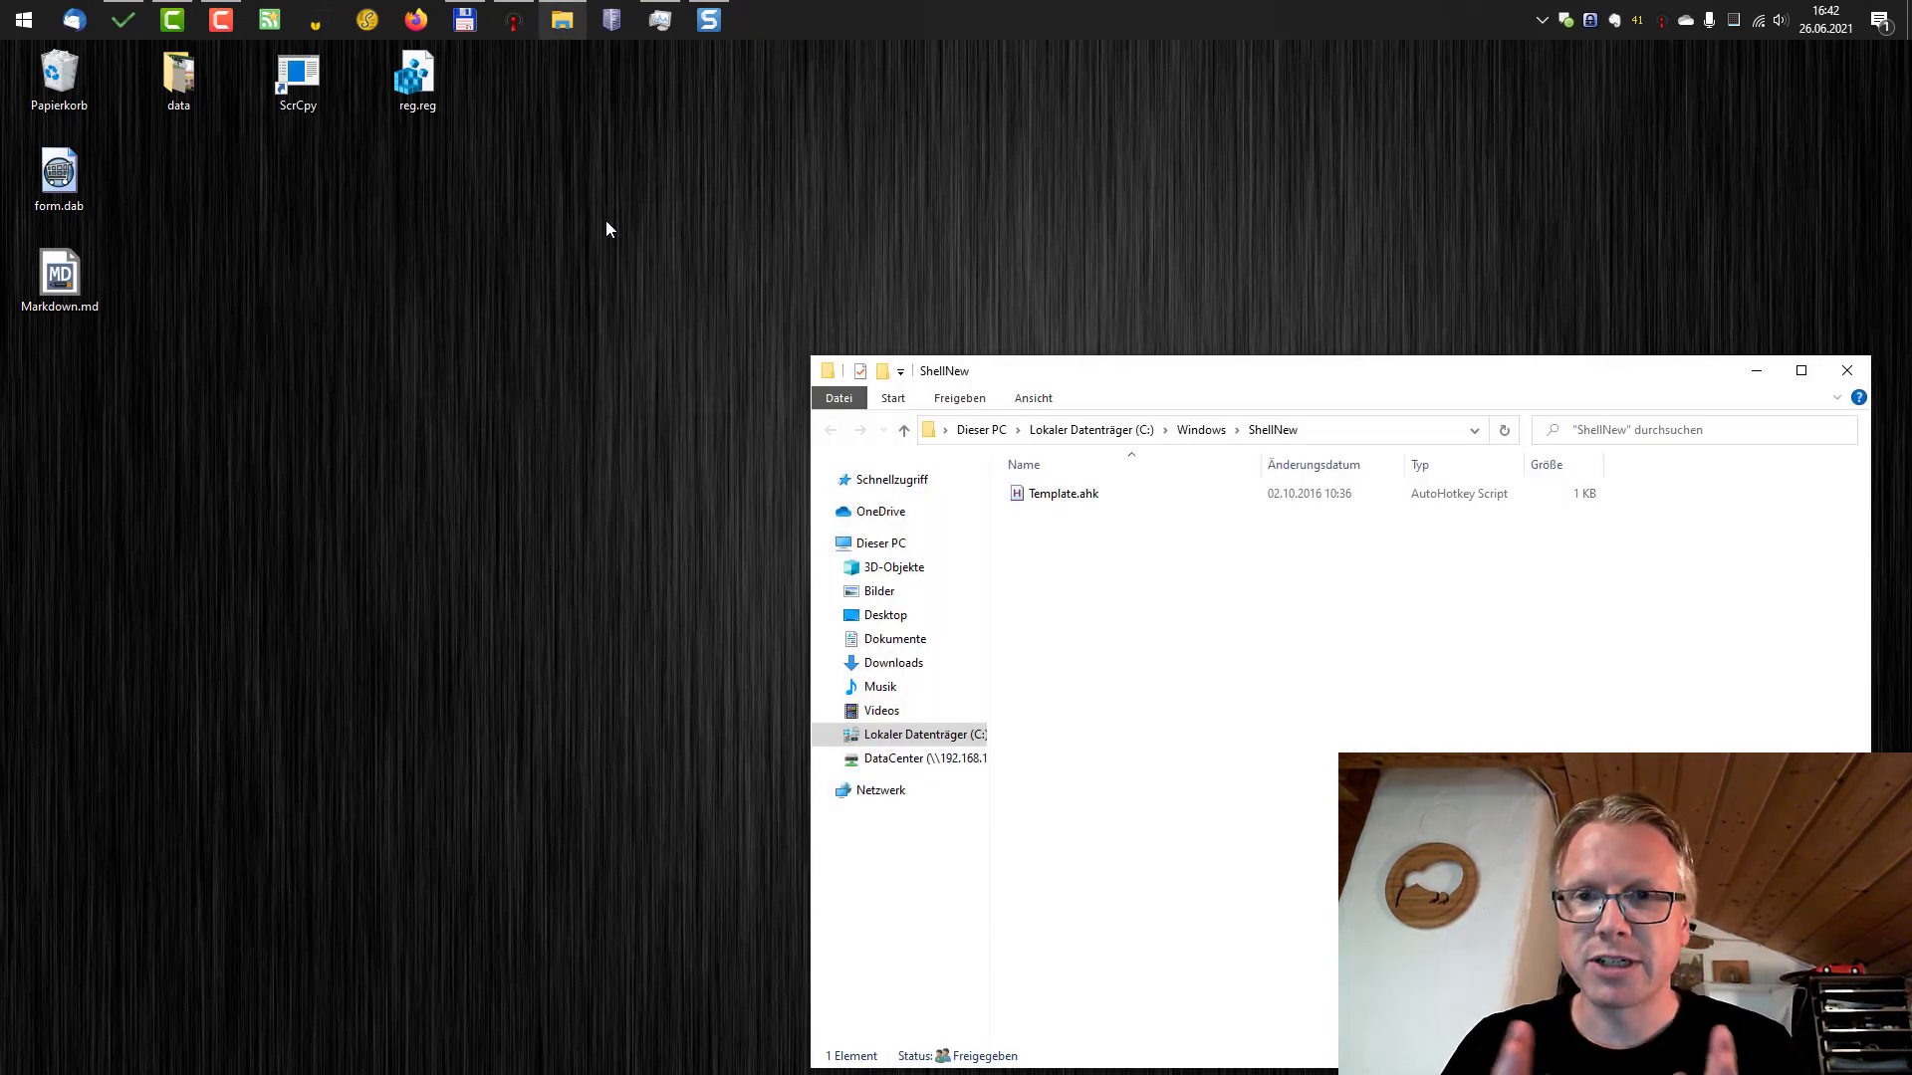
left_click_drag(1275, 381, 975, 188)
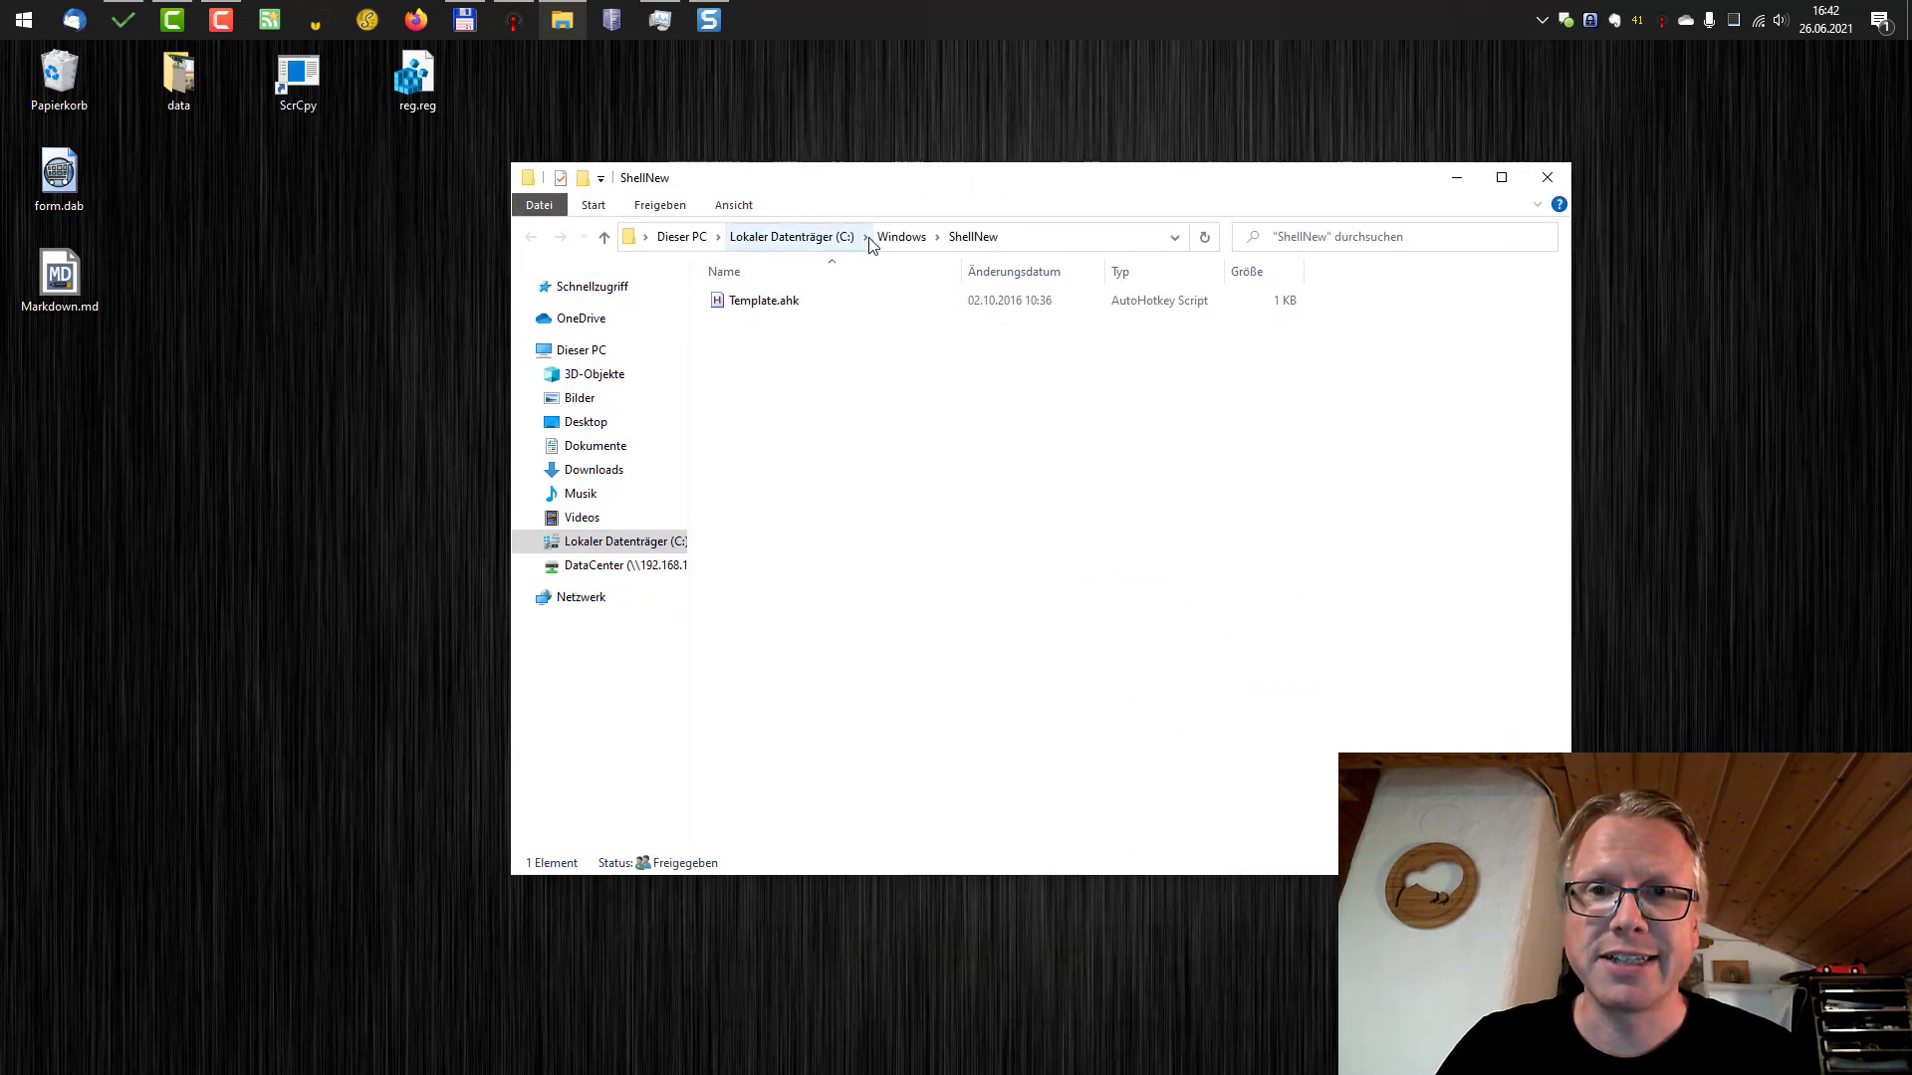
Inspect the ShellNew folder's full path and its AutoHotkey template, and compare it with the file types offered for creation on the desktop.
left_click(1053, 245)
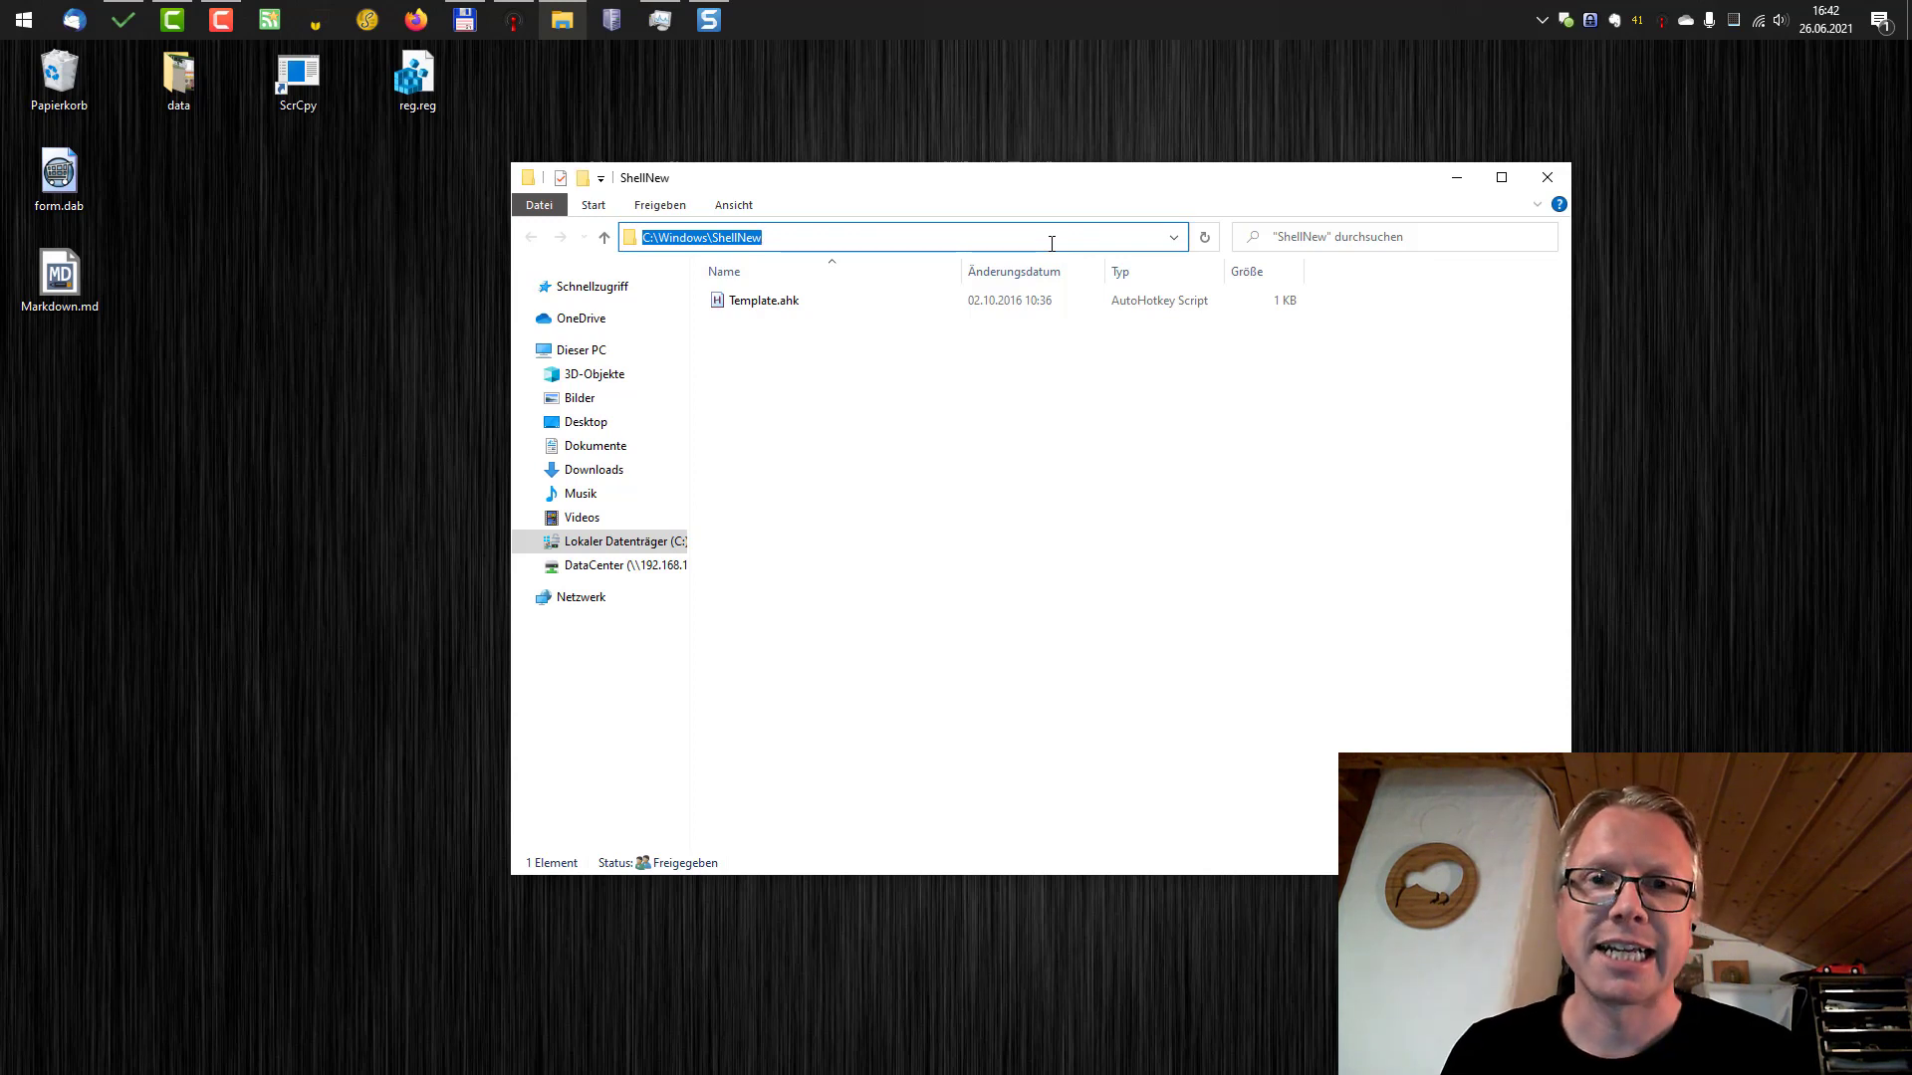
left_click(875, 302)
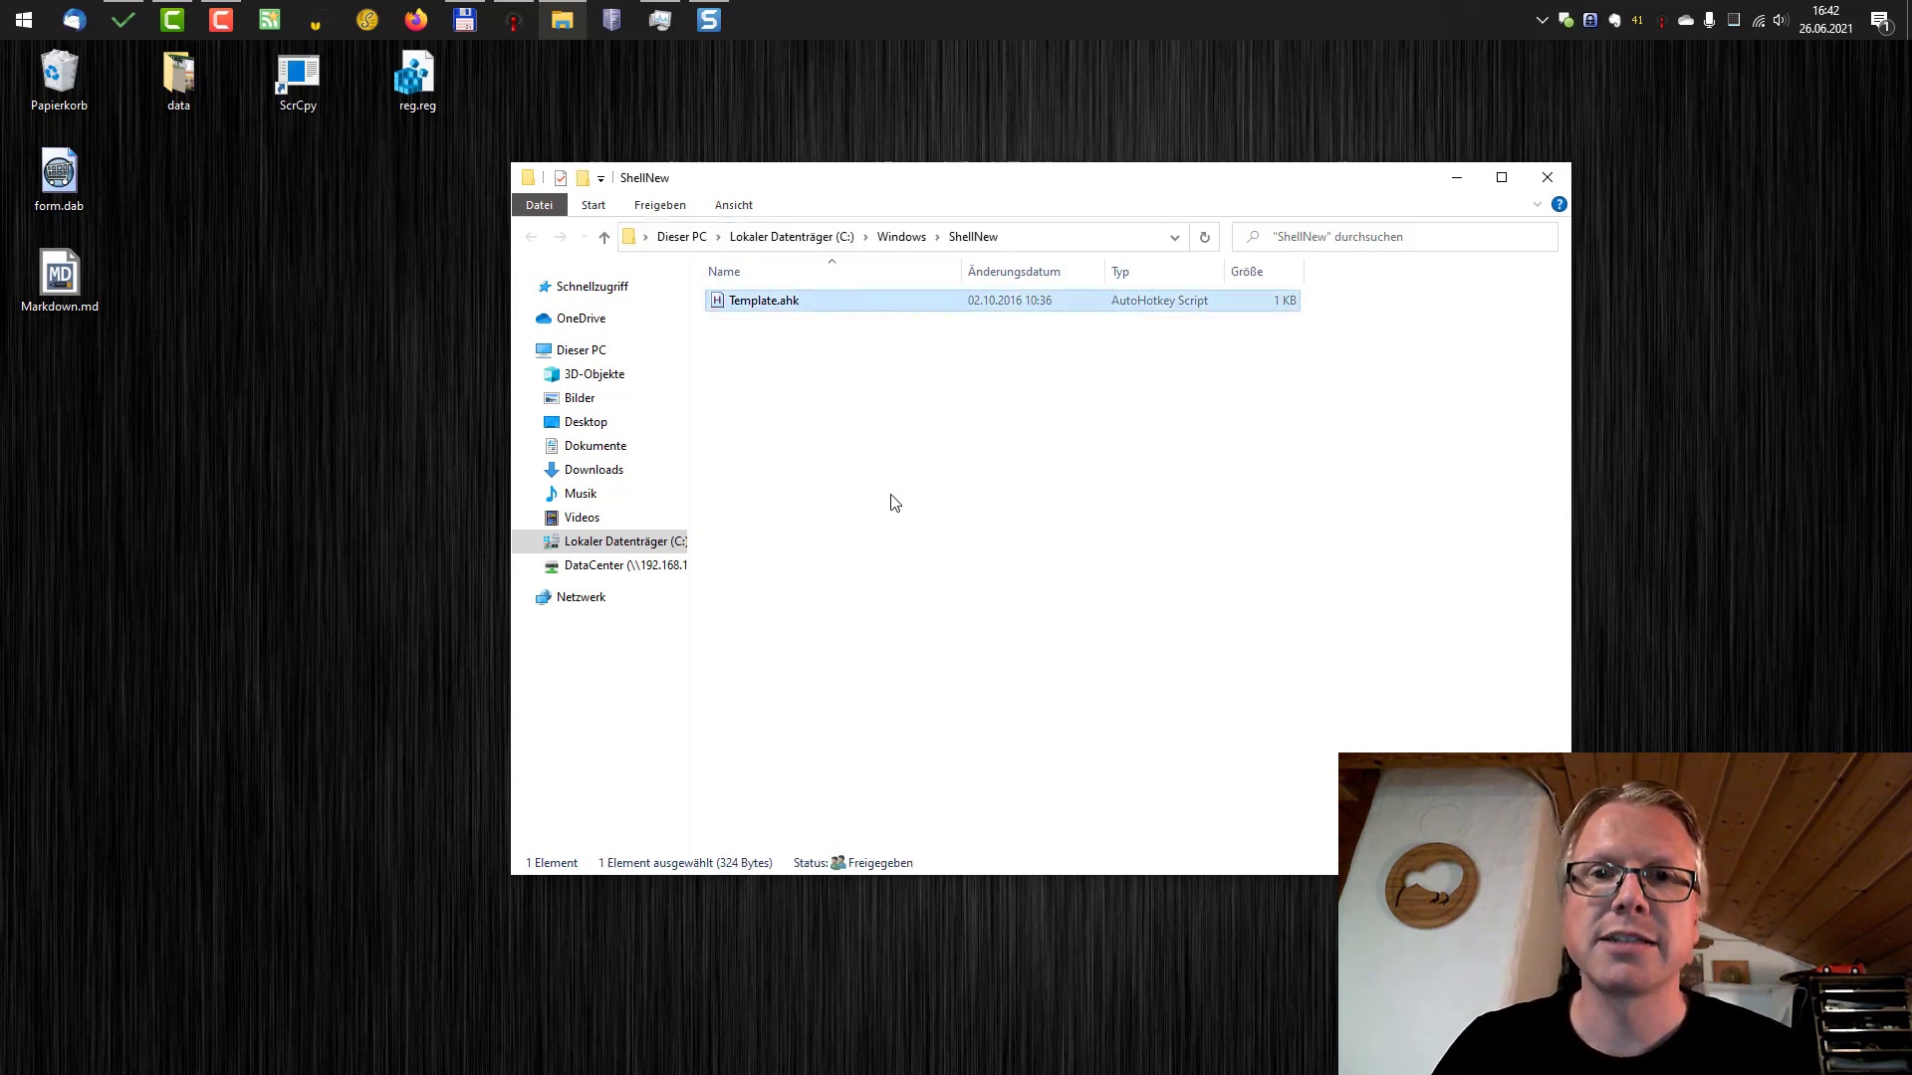
right_click(277, 355)
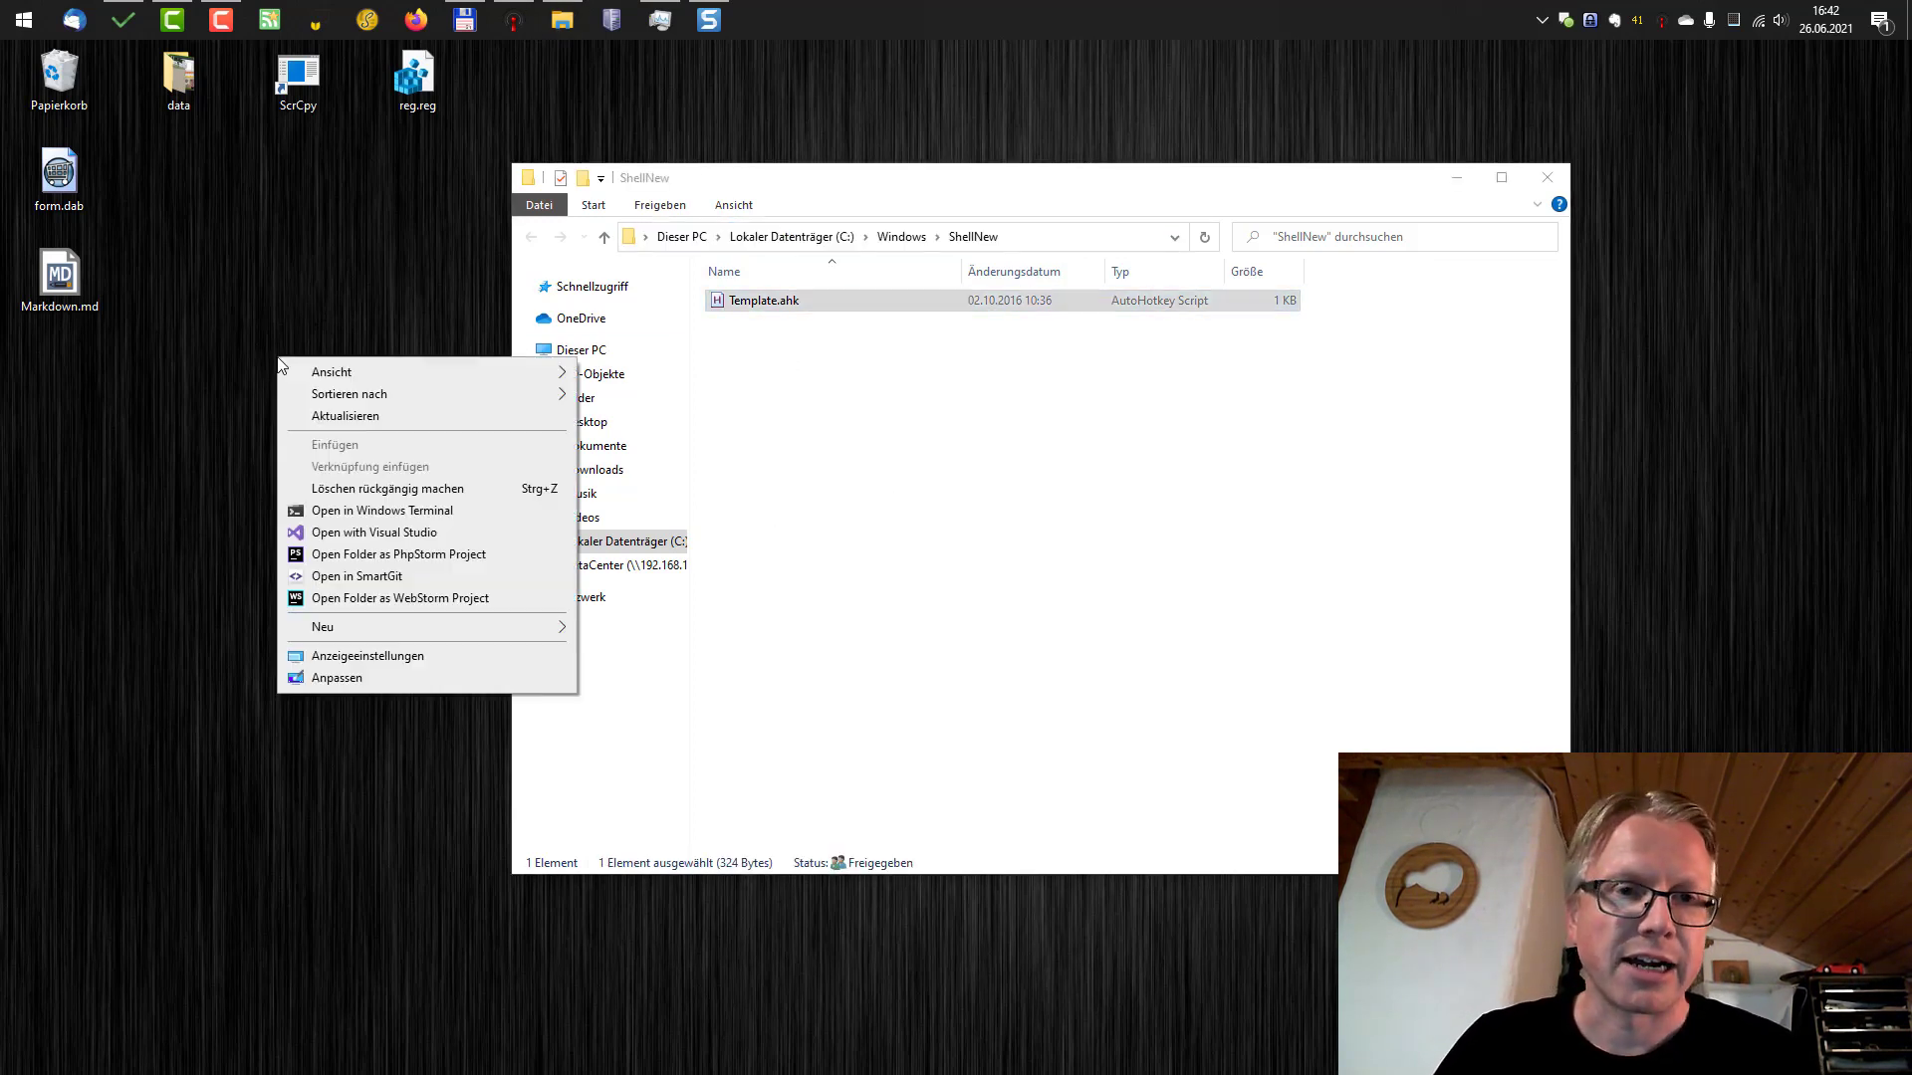
mouse_move(362, 625)
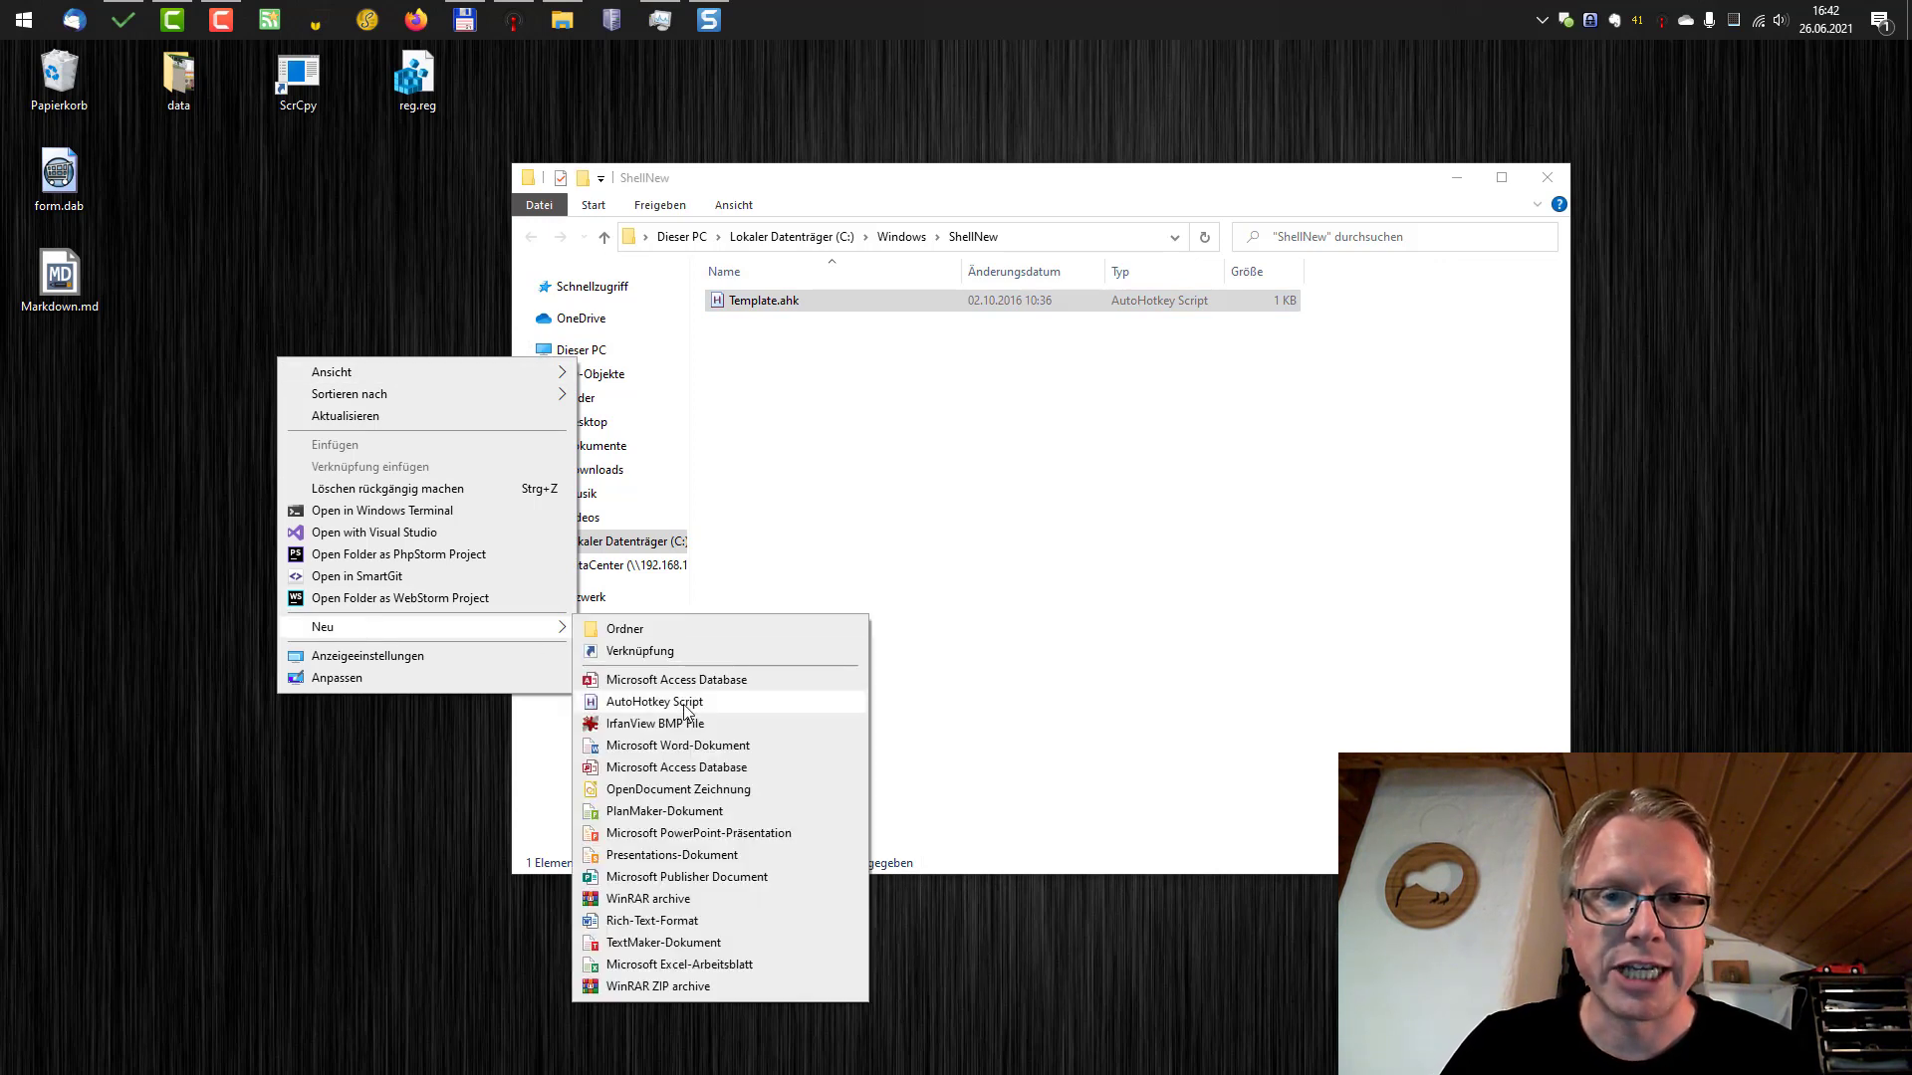
left_click(832, 542)
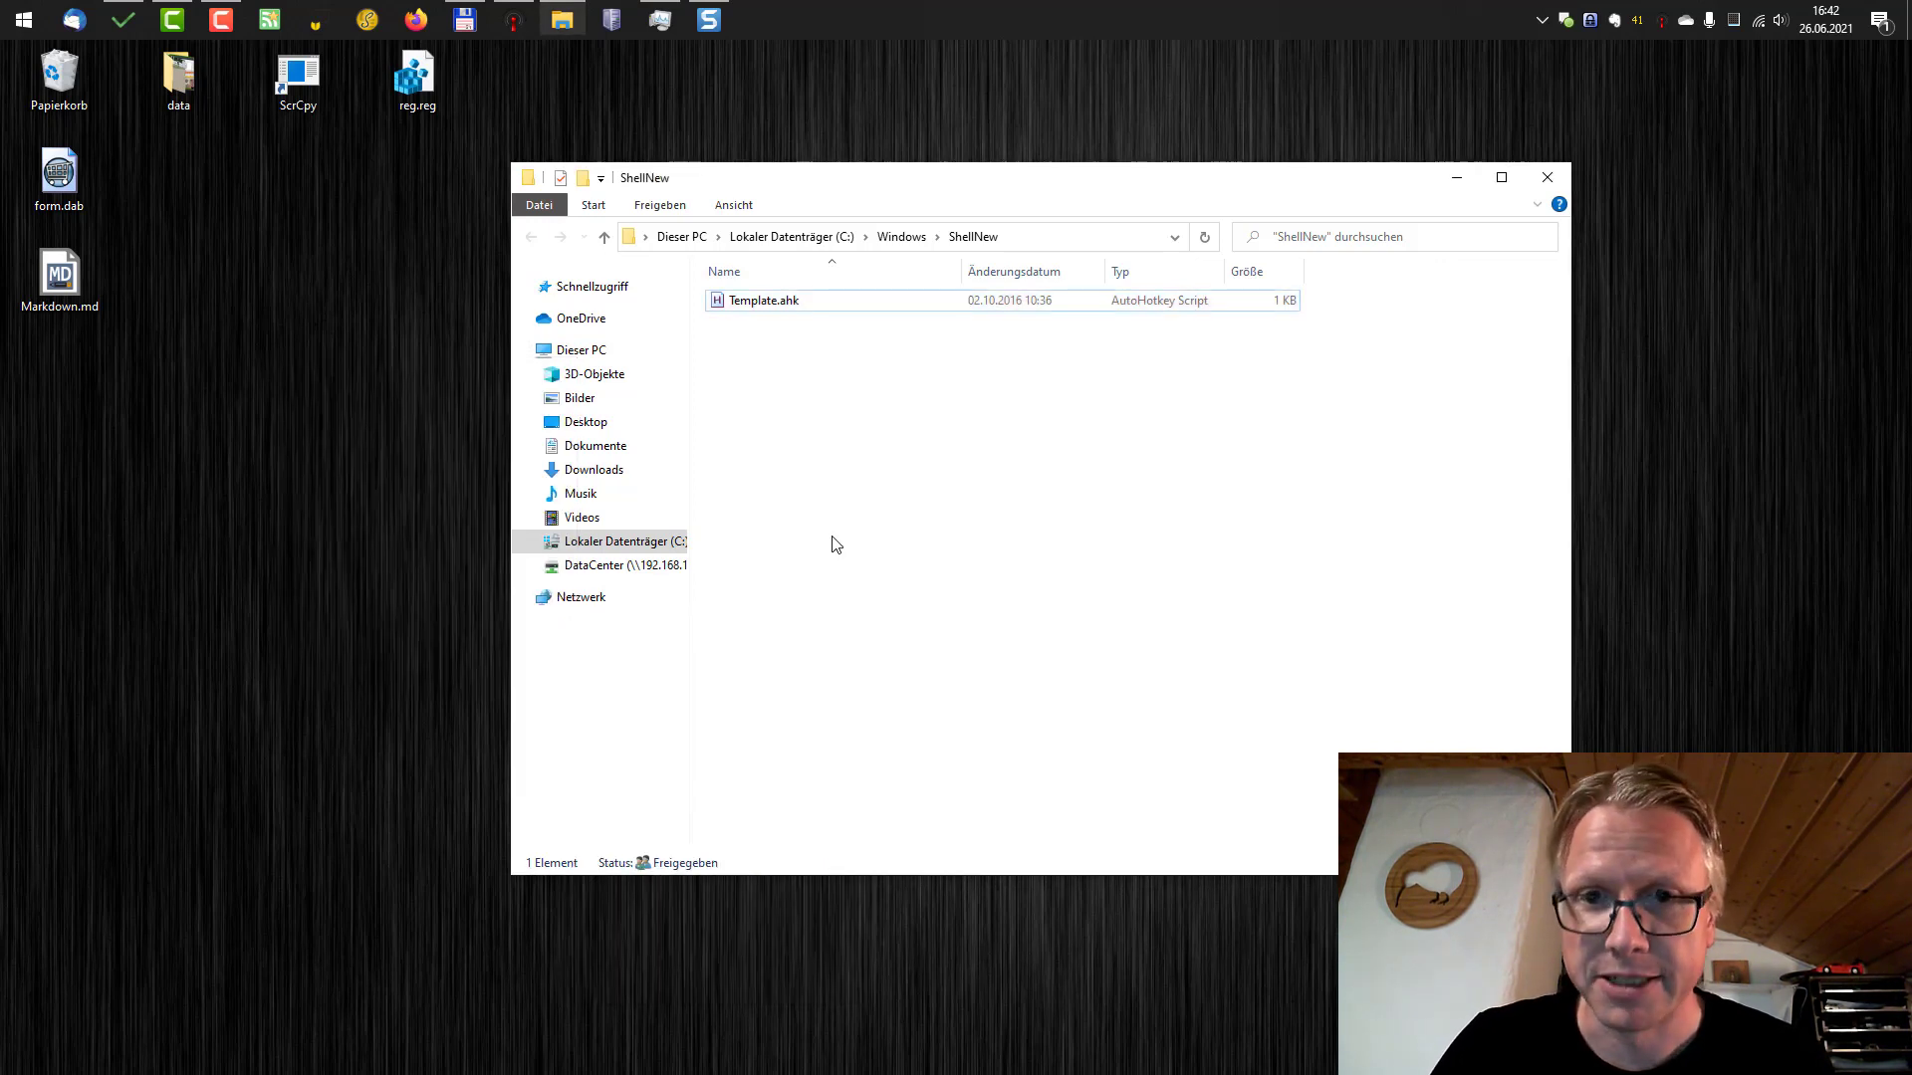
Move Markdown.md from the desktop into the ShellNew folder, granting administrator permission.
left_click_drag(60, 276, 780, 414)
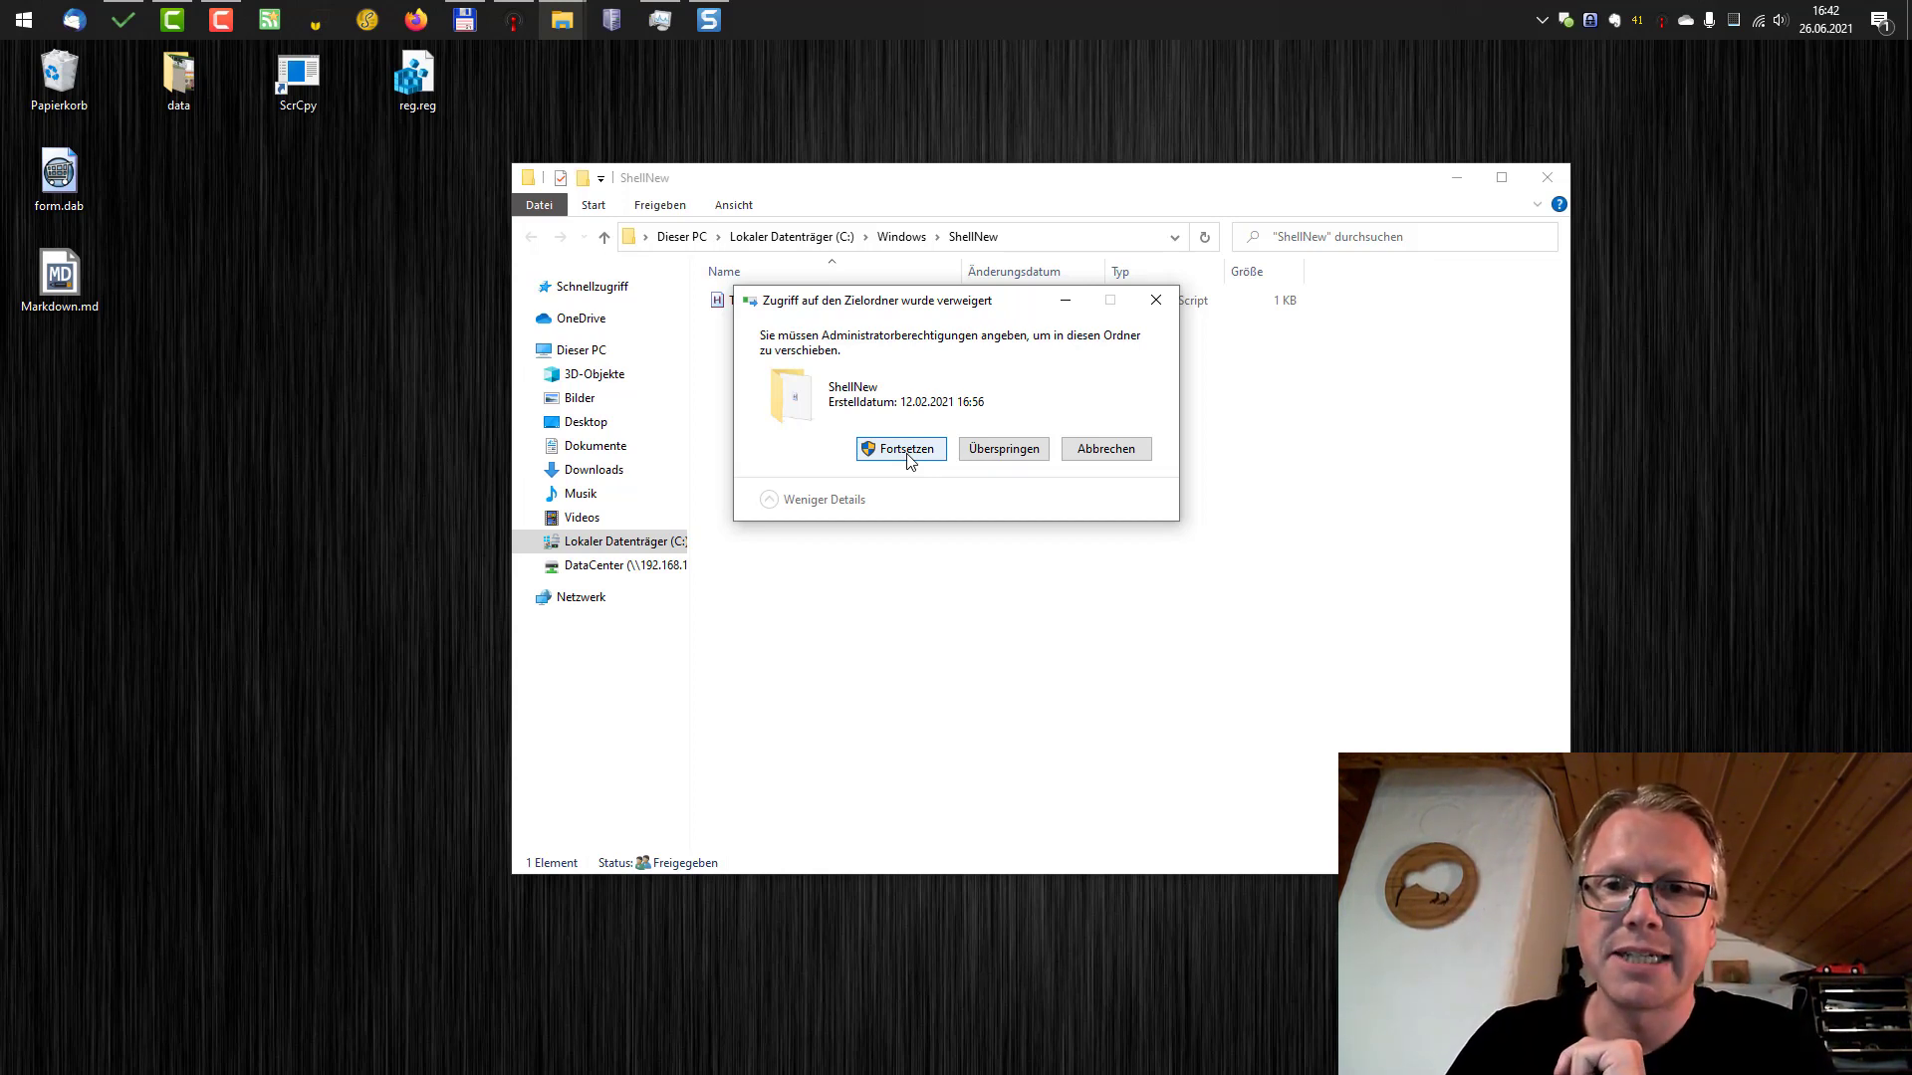
left_click(906, 450)
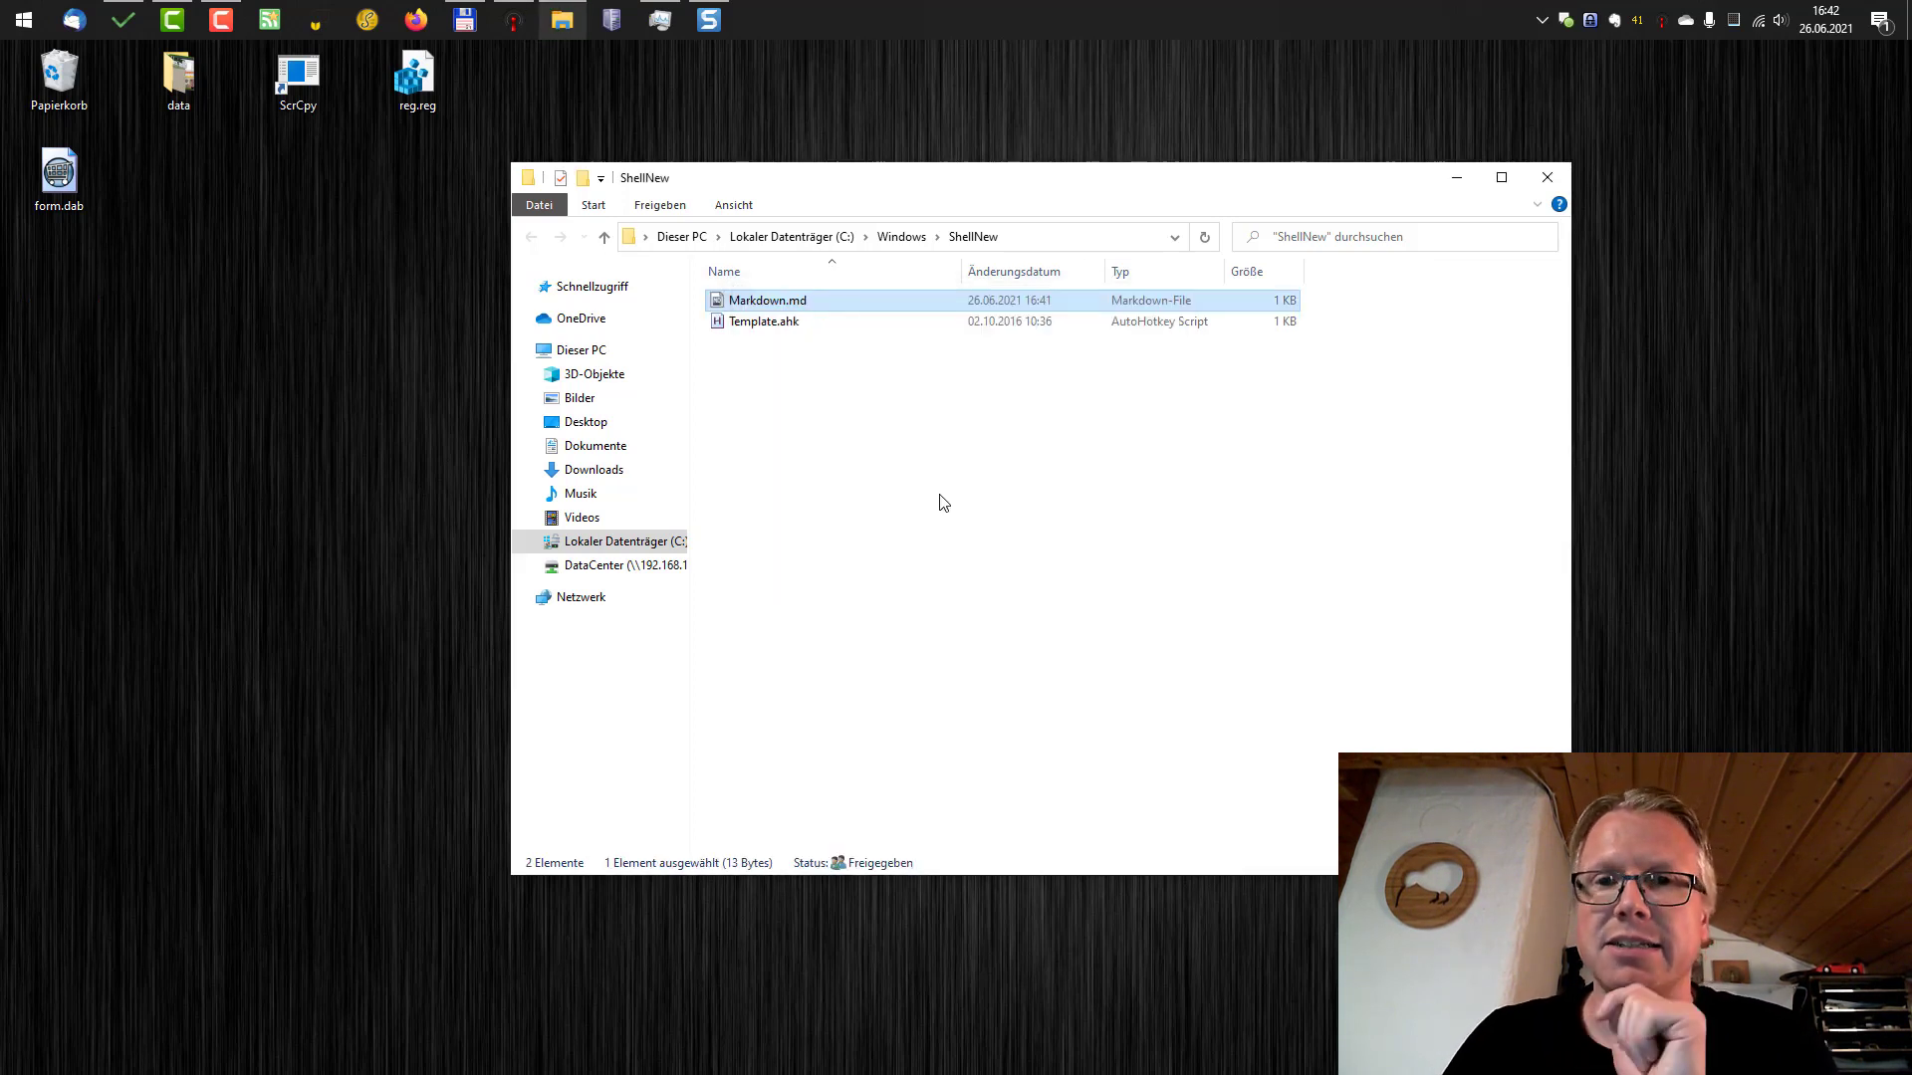
left_click(901, 474)
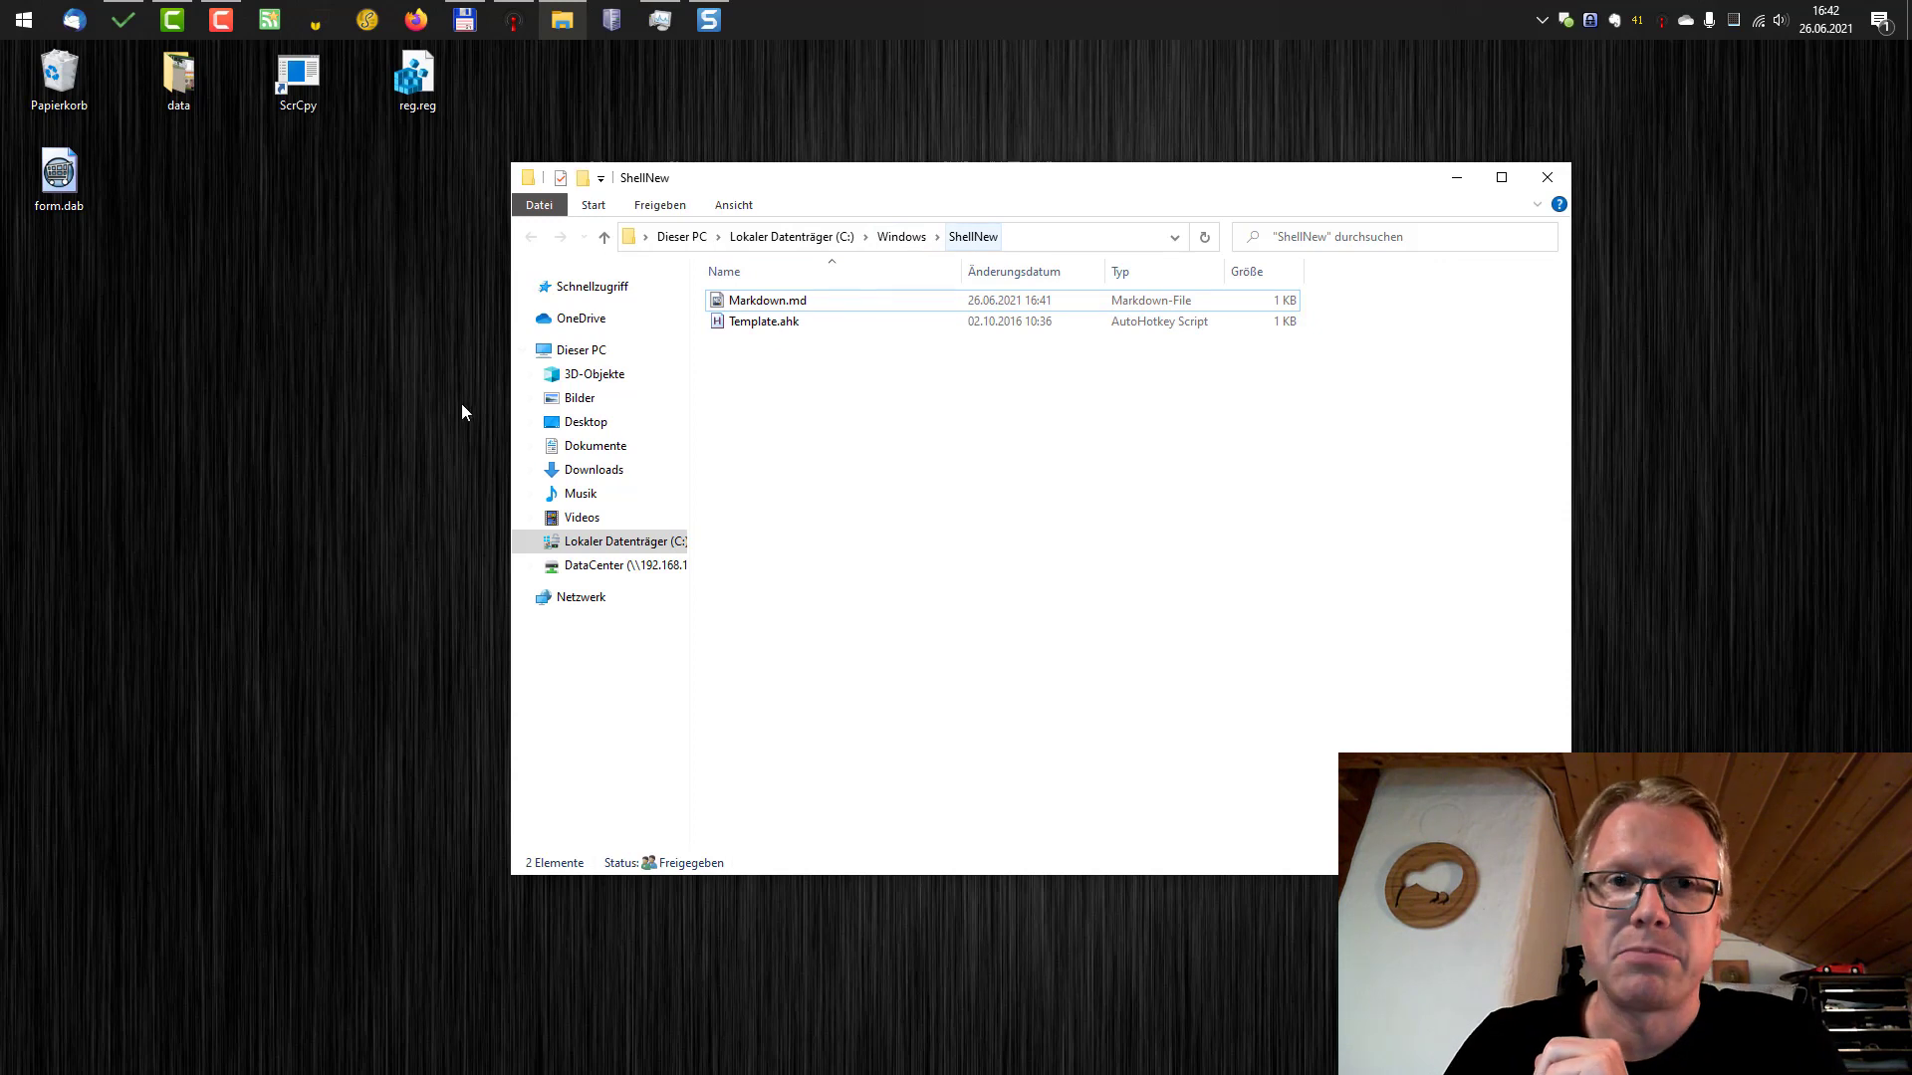
Check the desktop's list of creatable file types for a Markdown entry.
right_click(253, 331)
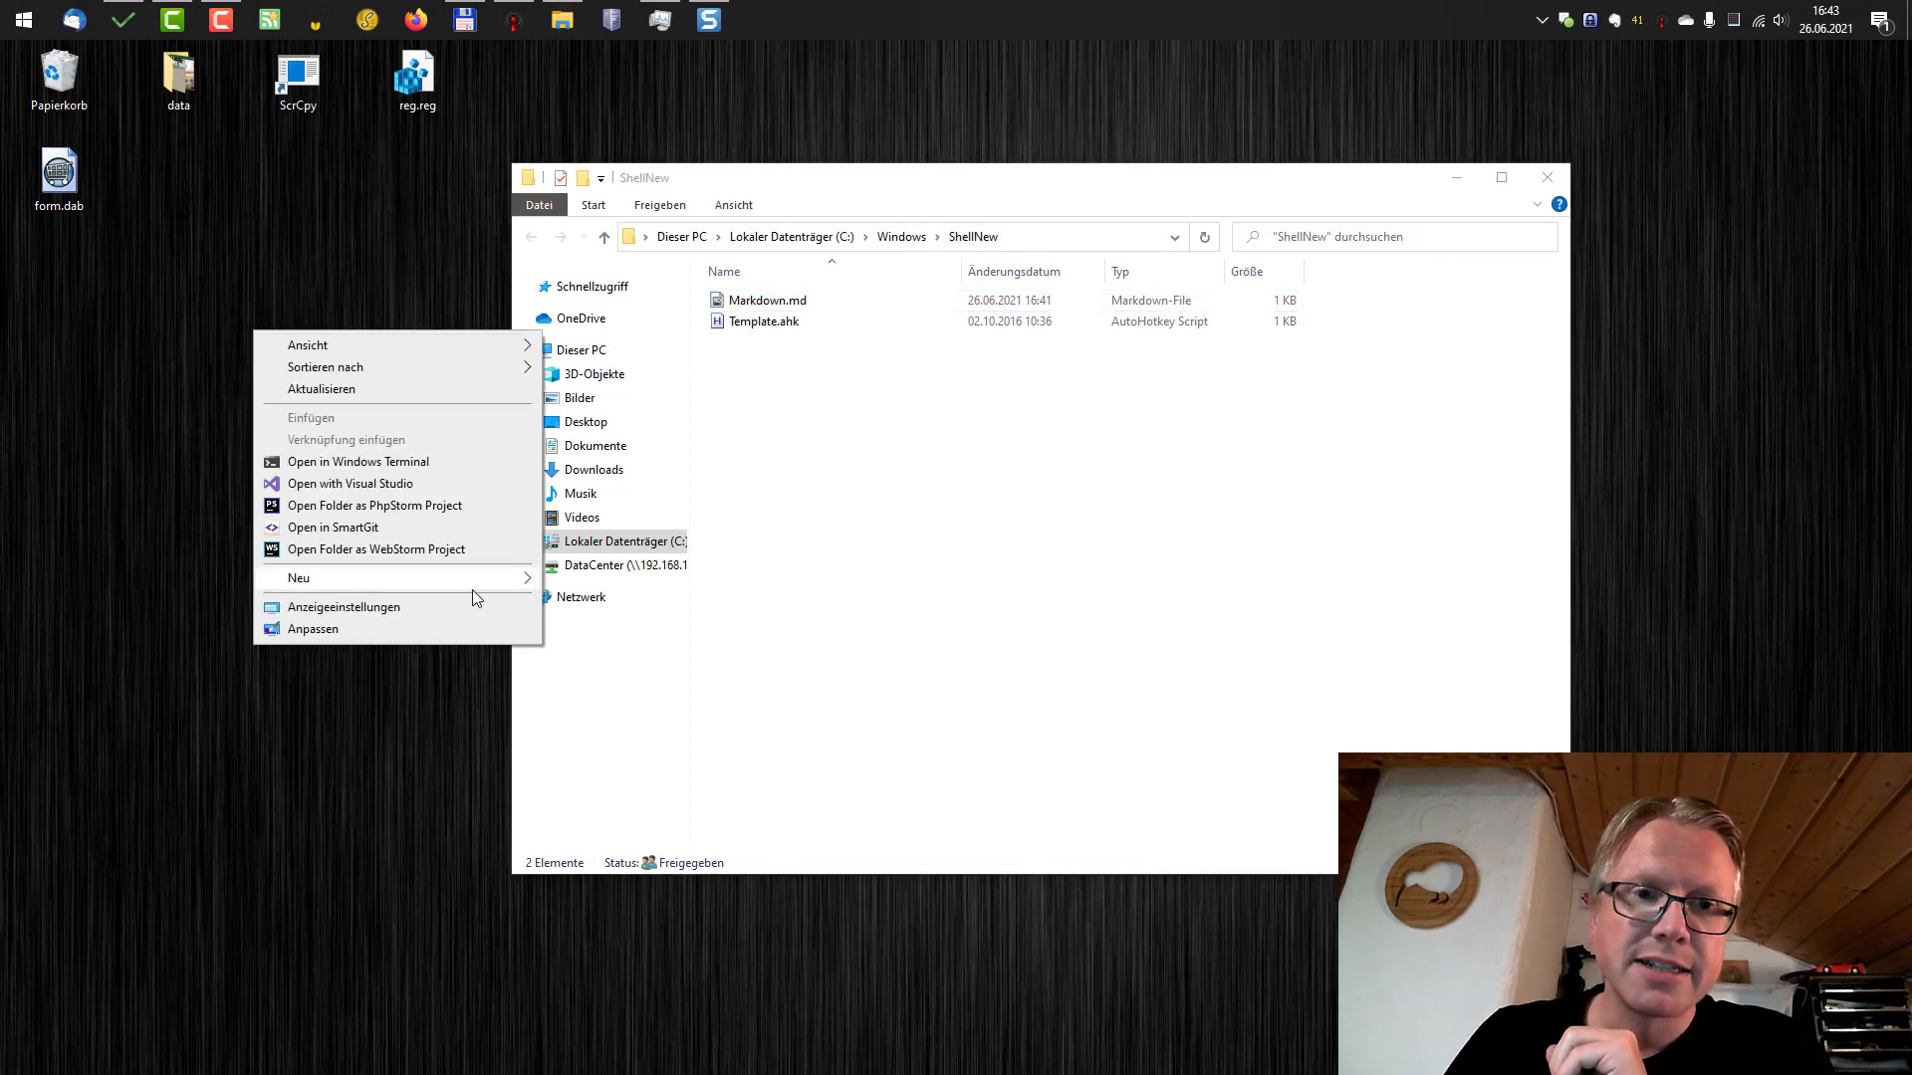
mouse_move(472, 586)
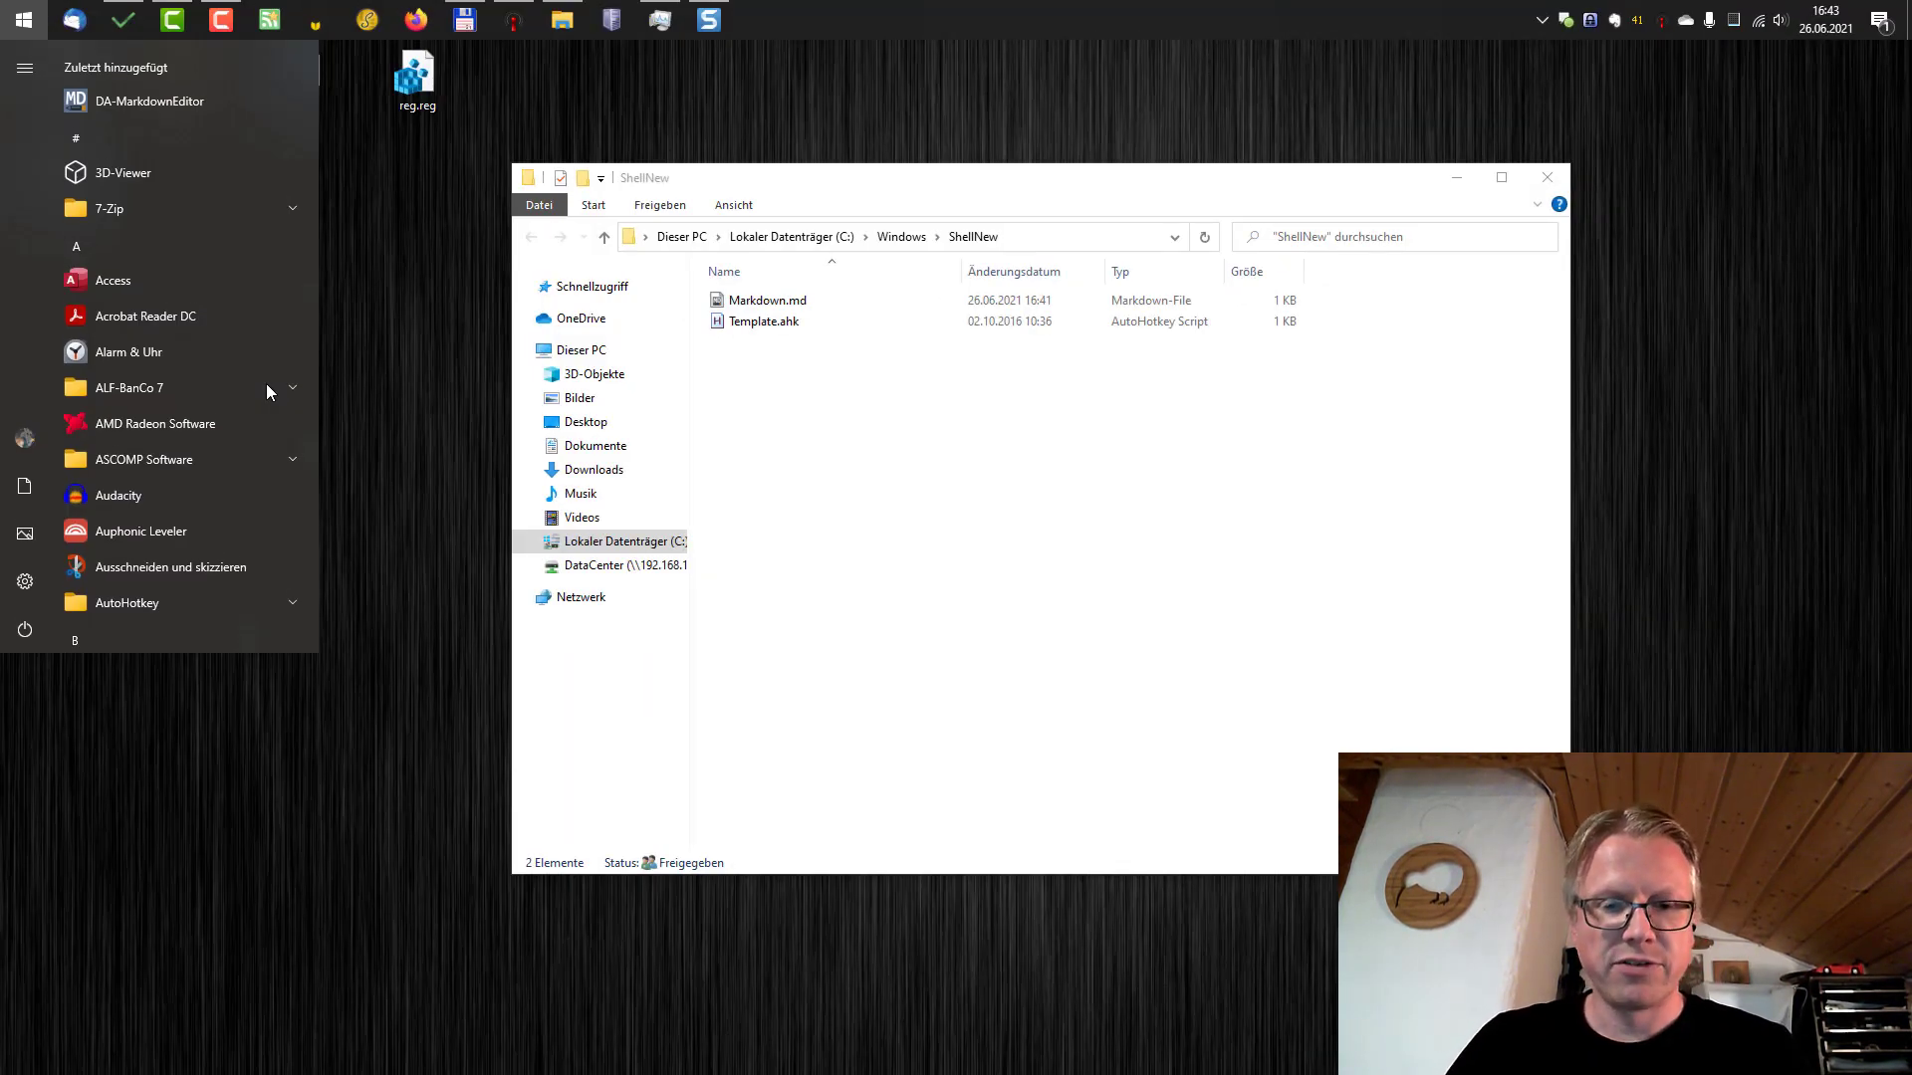
Search for and open the Registry Editor, and expand HKEY_CLASSES_ROOT to show its file extension keys.
type("reg")
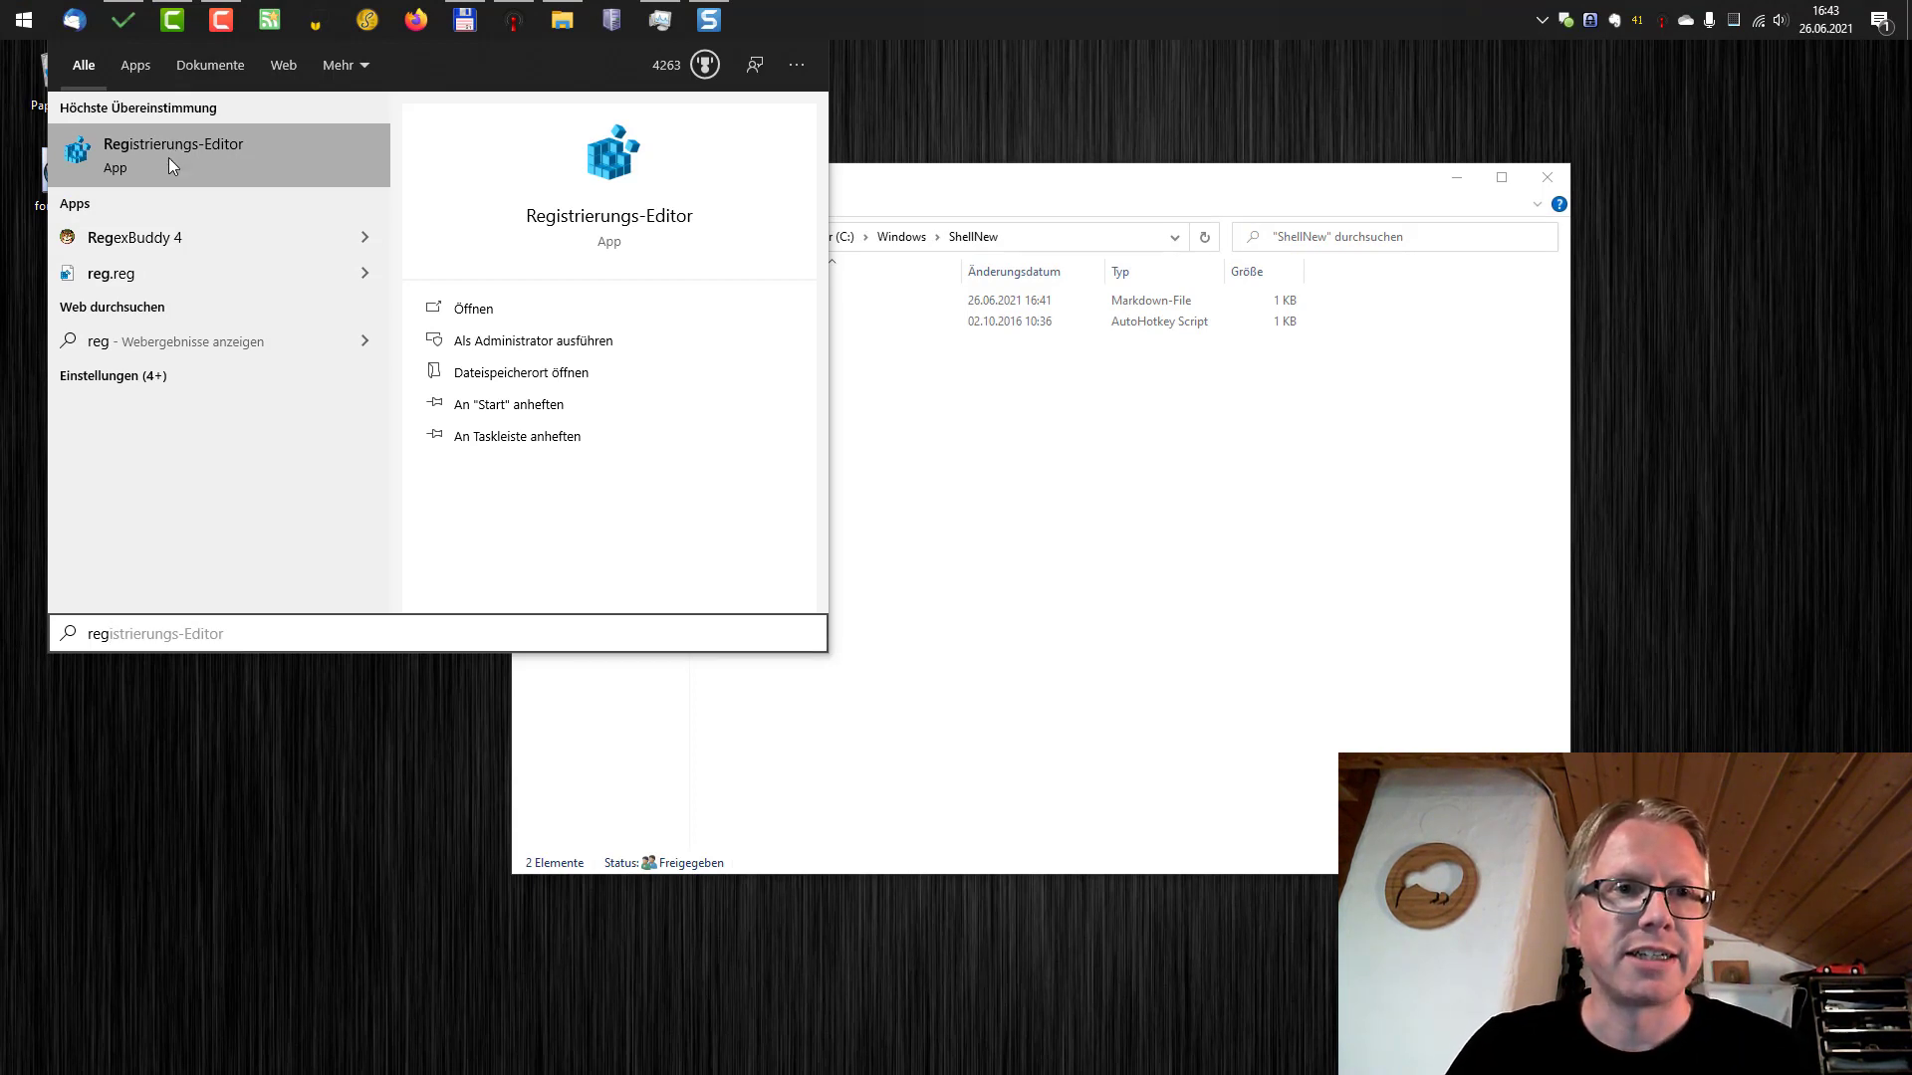
left_click(165, 160)
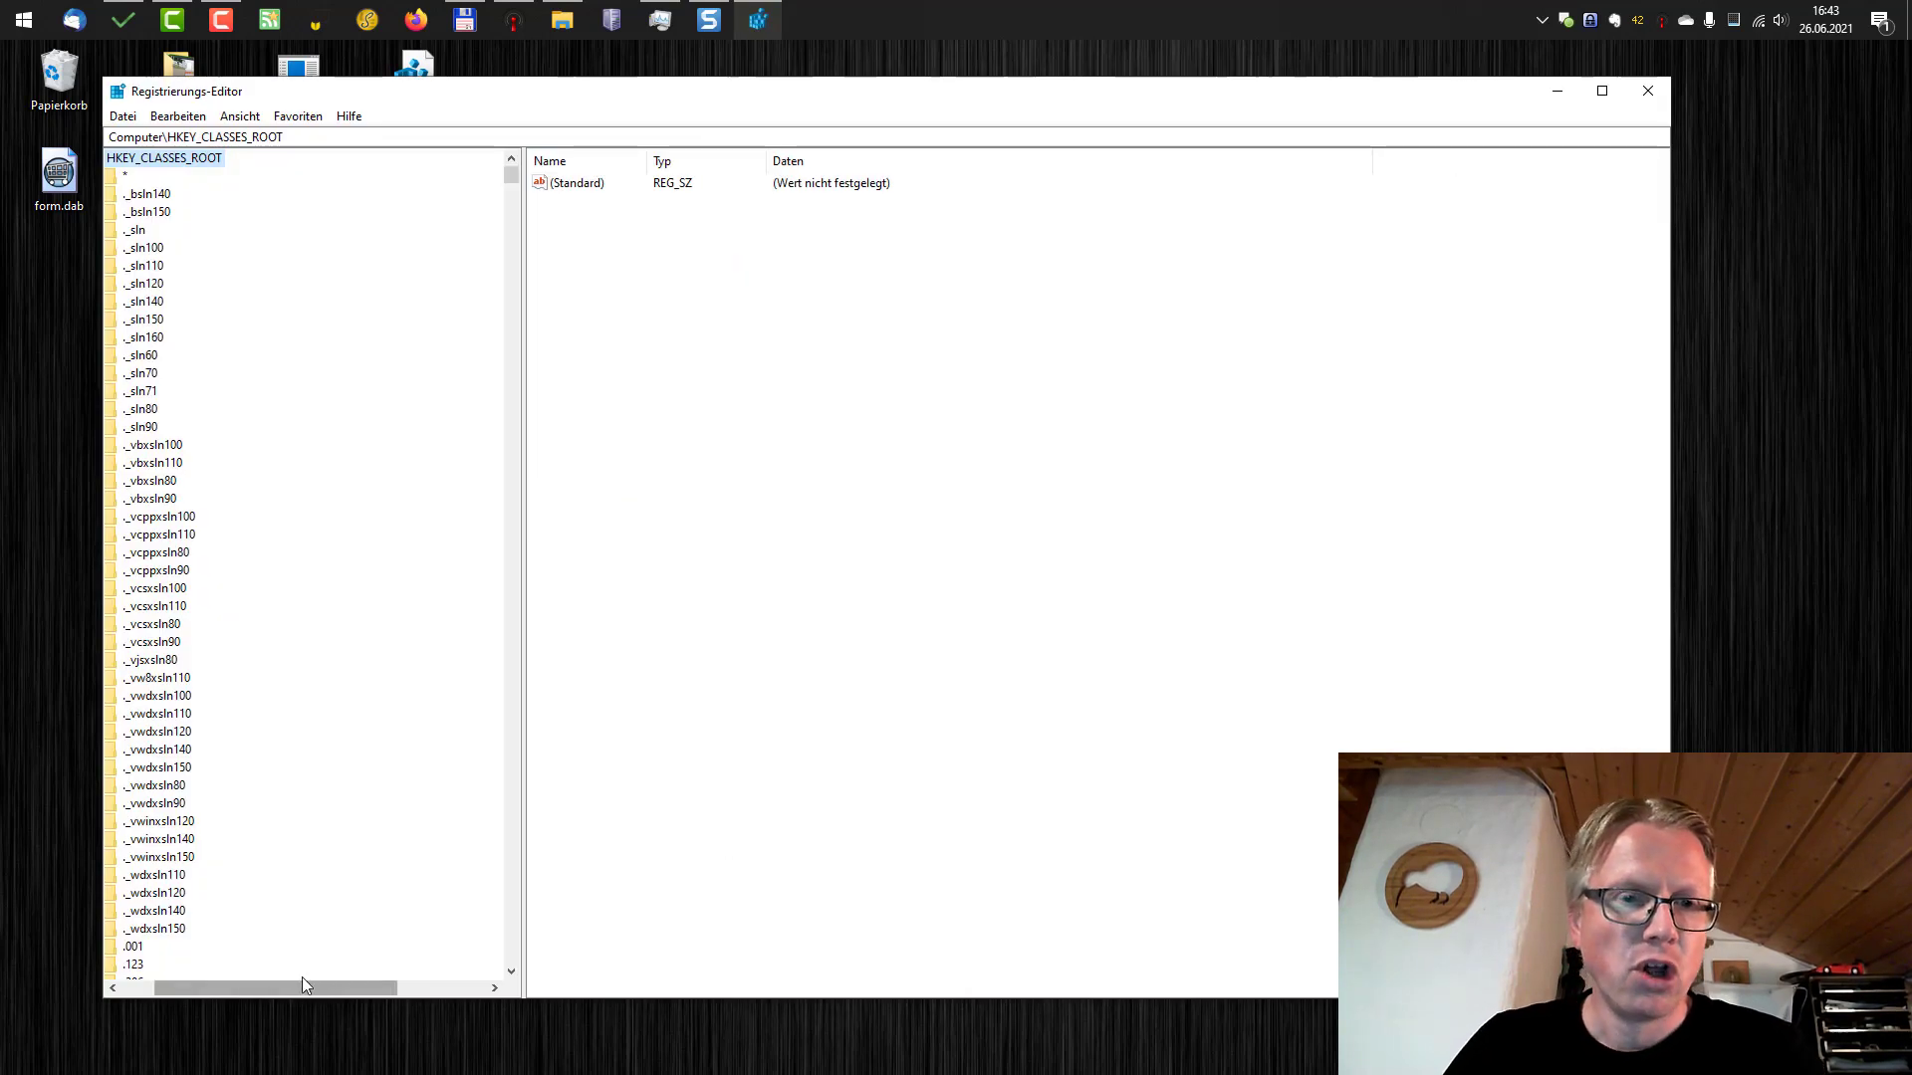
left_click_drag(299, 981, 224, 986)
left_click(131, 159)
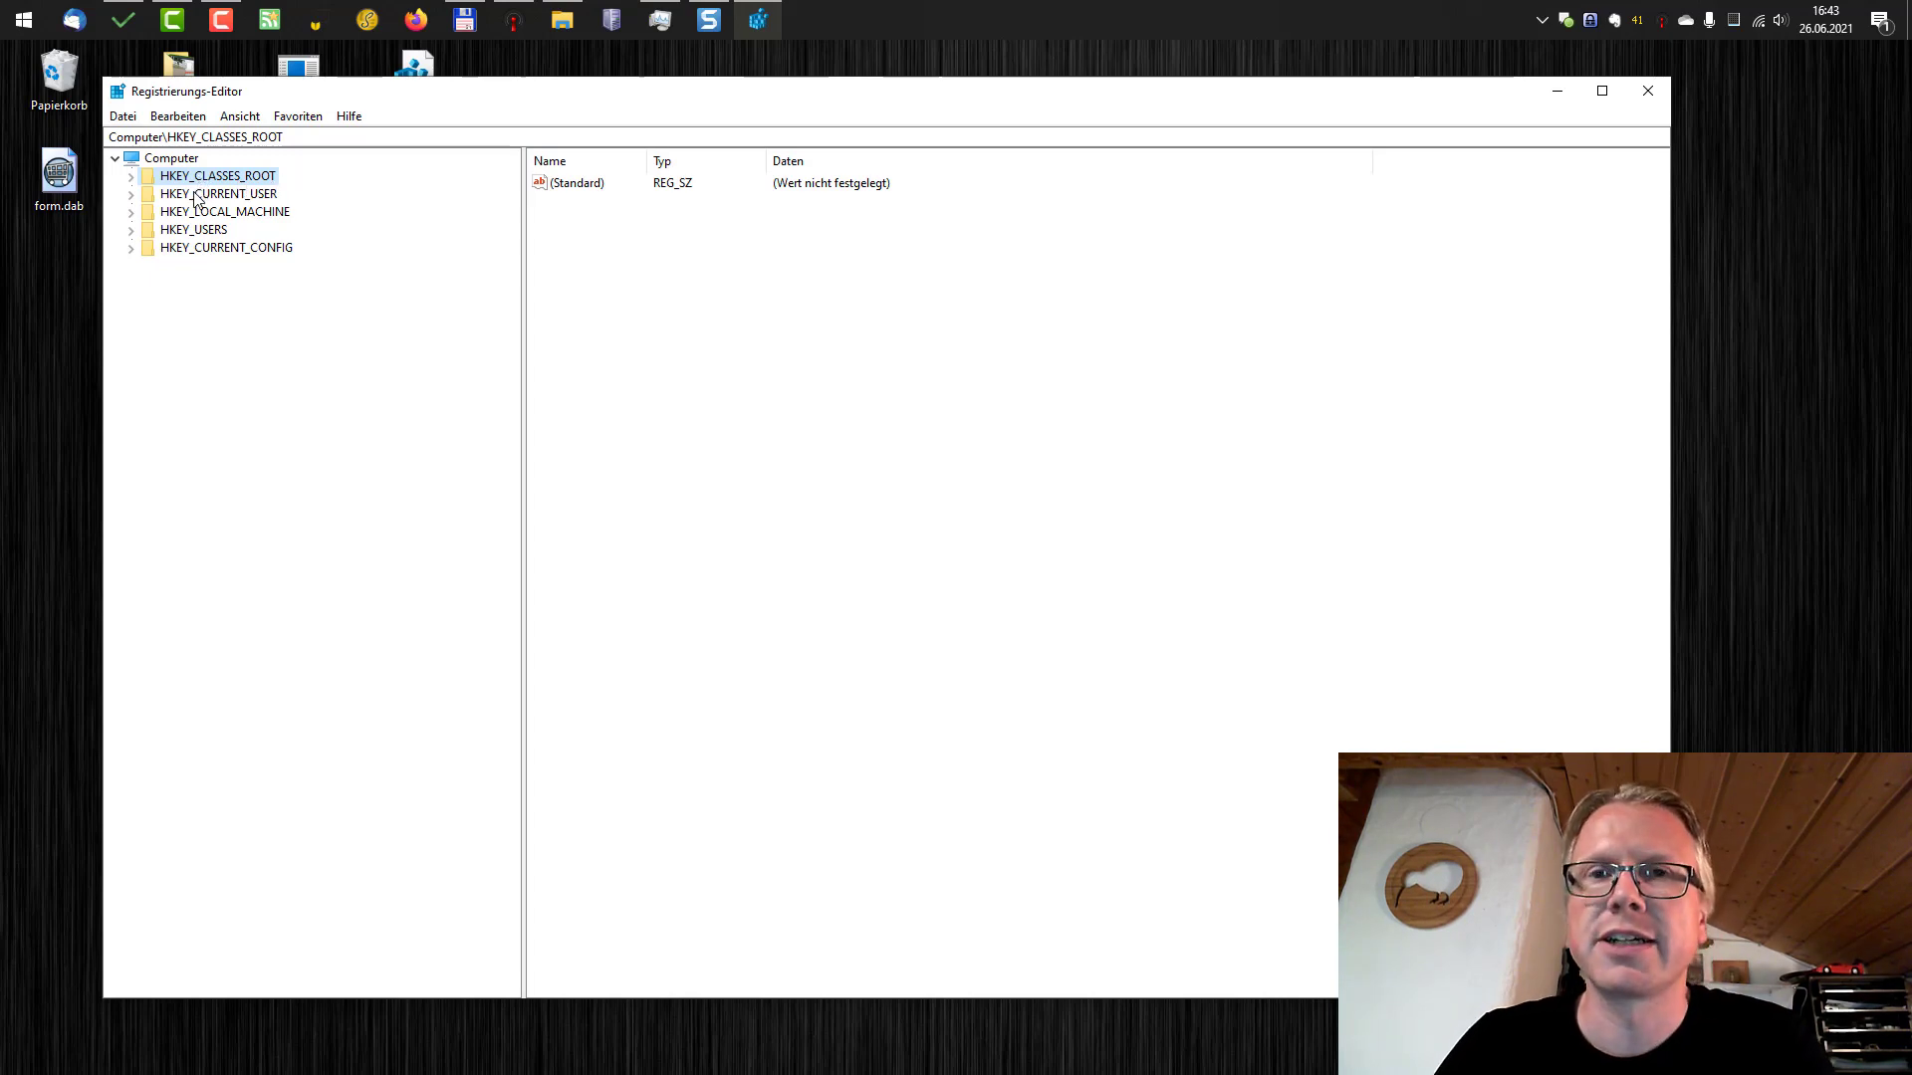
left_click(131, 176)
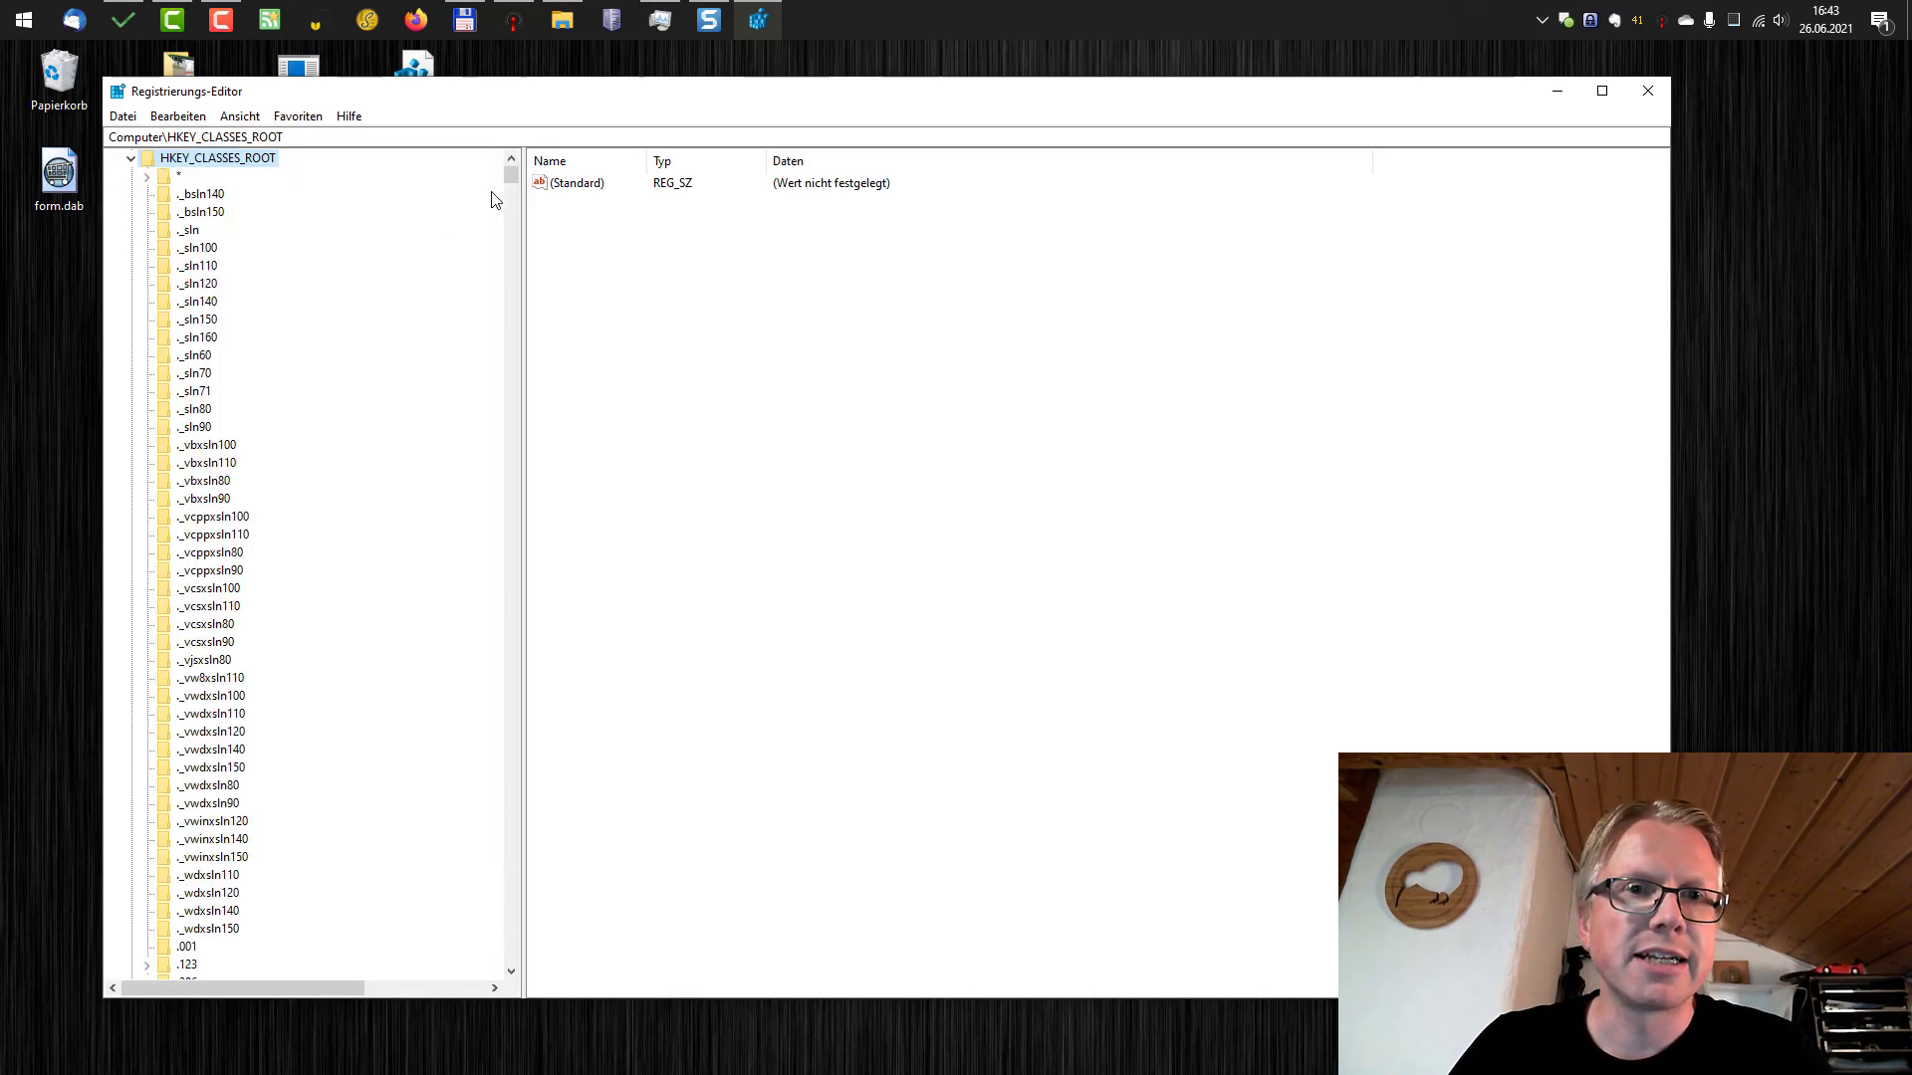
mouse_move(506, 177)
left_mouse_down()
mouse_move(487, 538)
mouse_move(508, 971)
mouse_move(491, 170)
mouse_move(508, 214)
left_mouse_up()
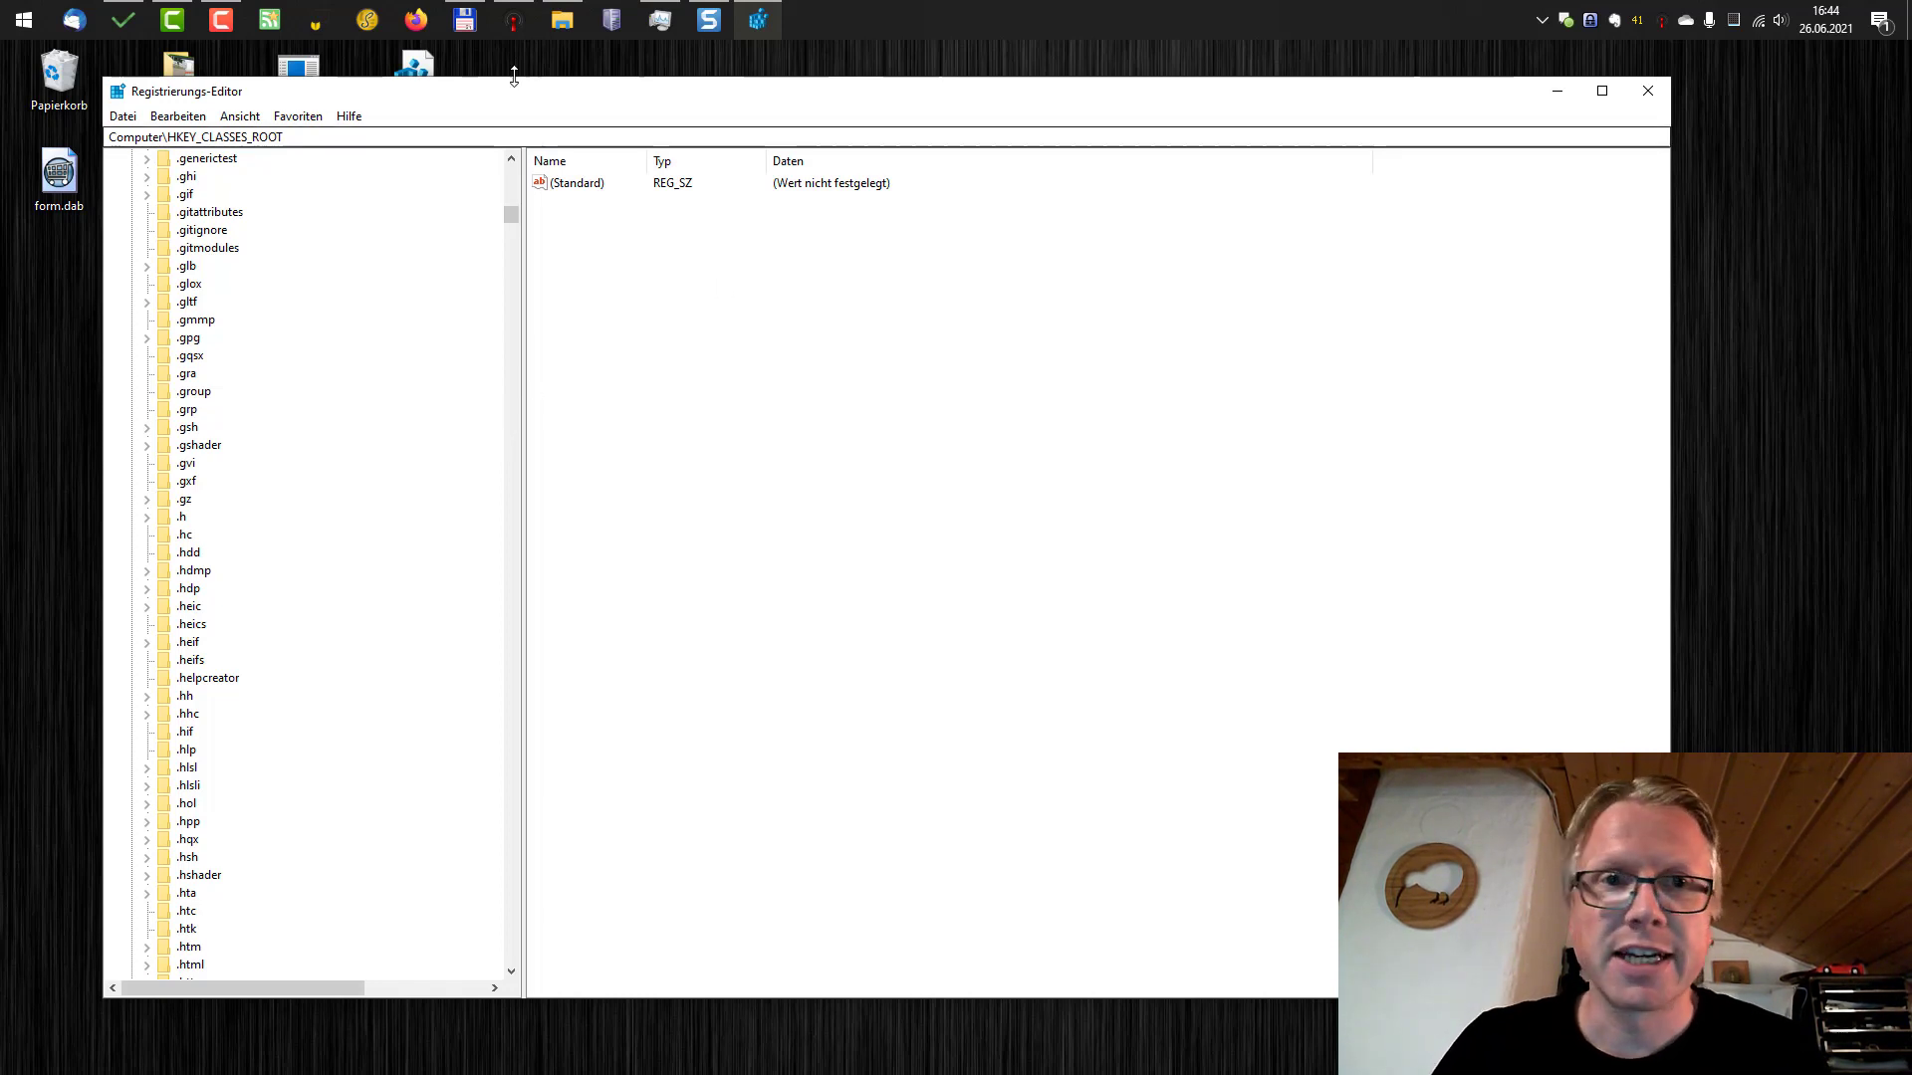
Switch to the ShellNew folder and check the file extensions of its Markdown and AutoHotkey templates.
left_click(563, 21)
left_click(826, 301)
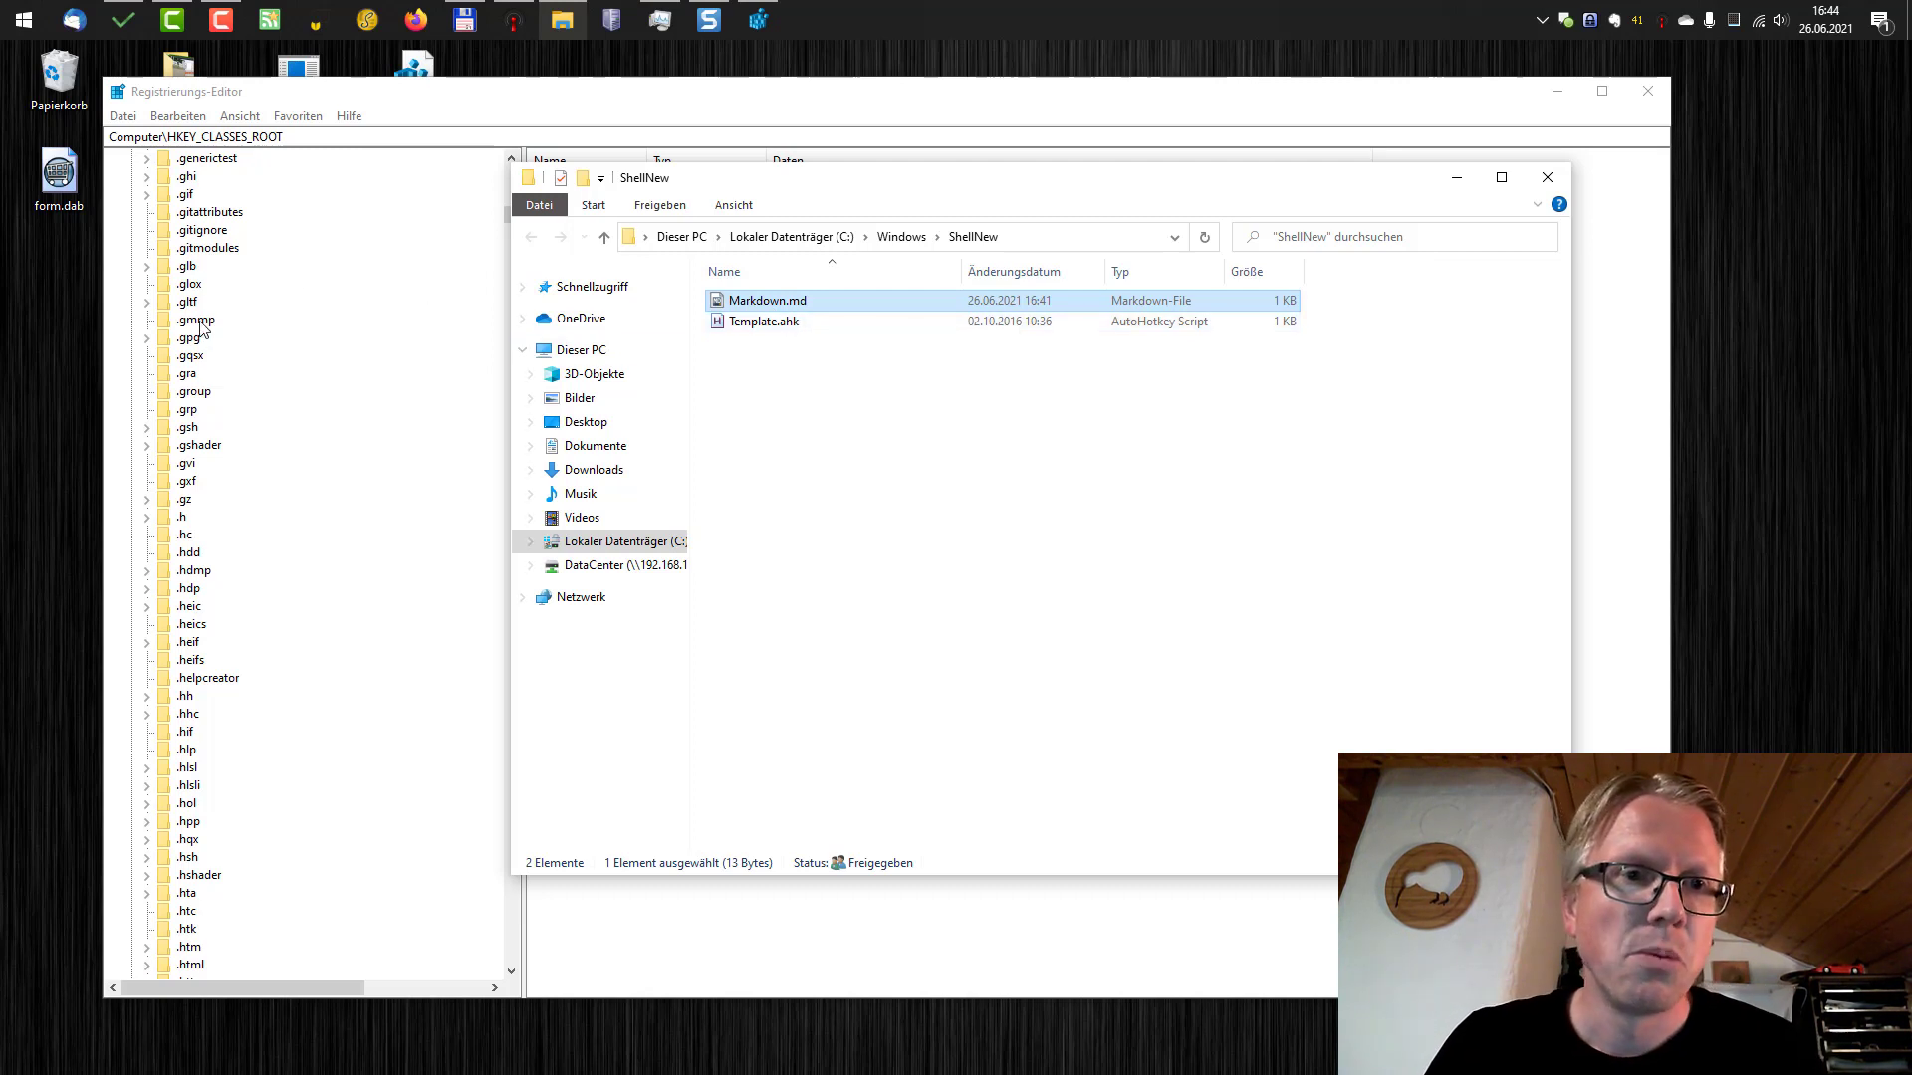
left_click(813, 322)
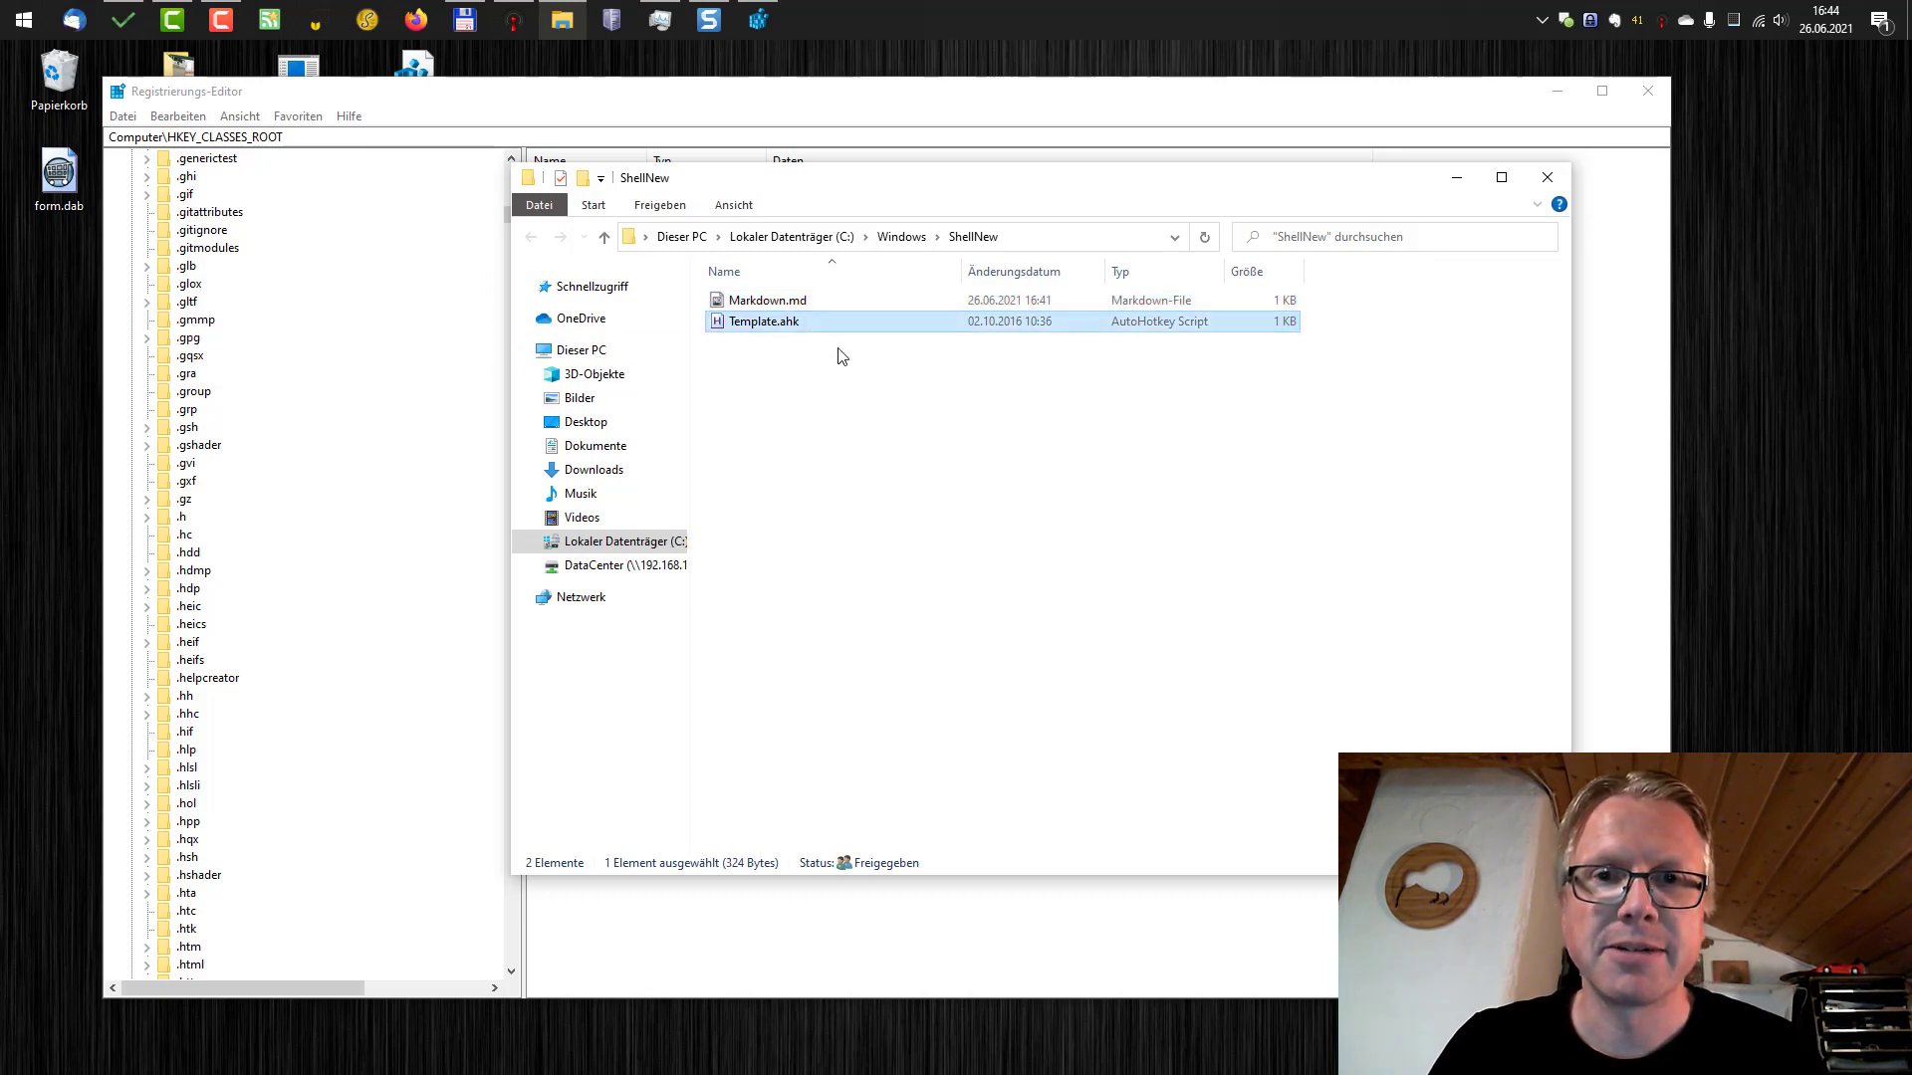
Return to the Registry Editor, find the .md key under HKEY_CLASSES_ROOT and inspect its default value.
left_click(198, 411)
type(".md")
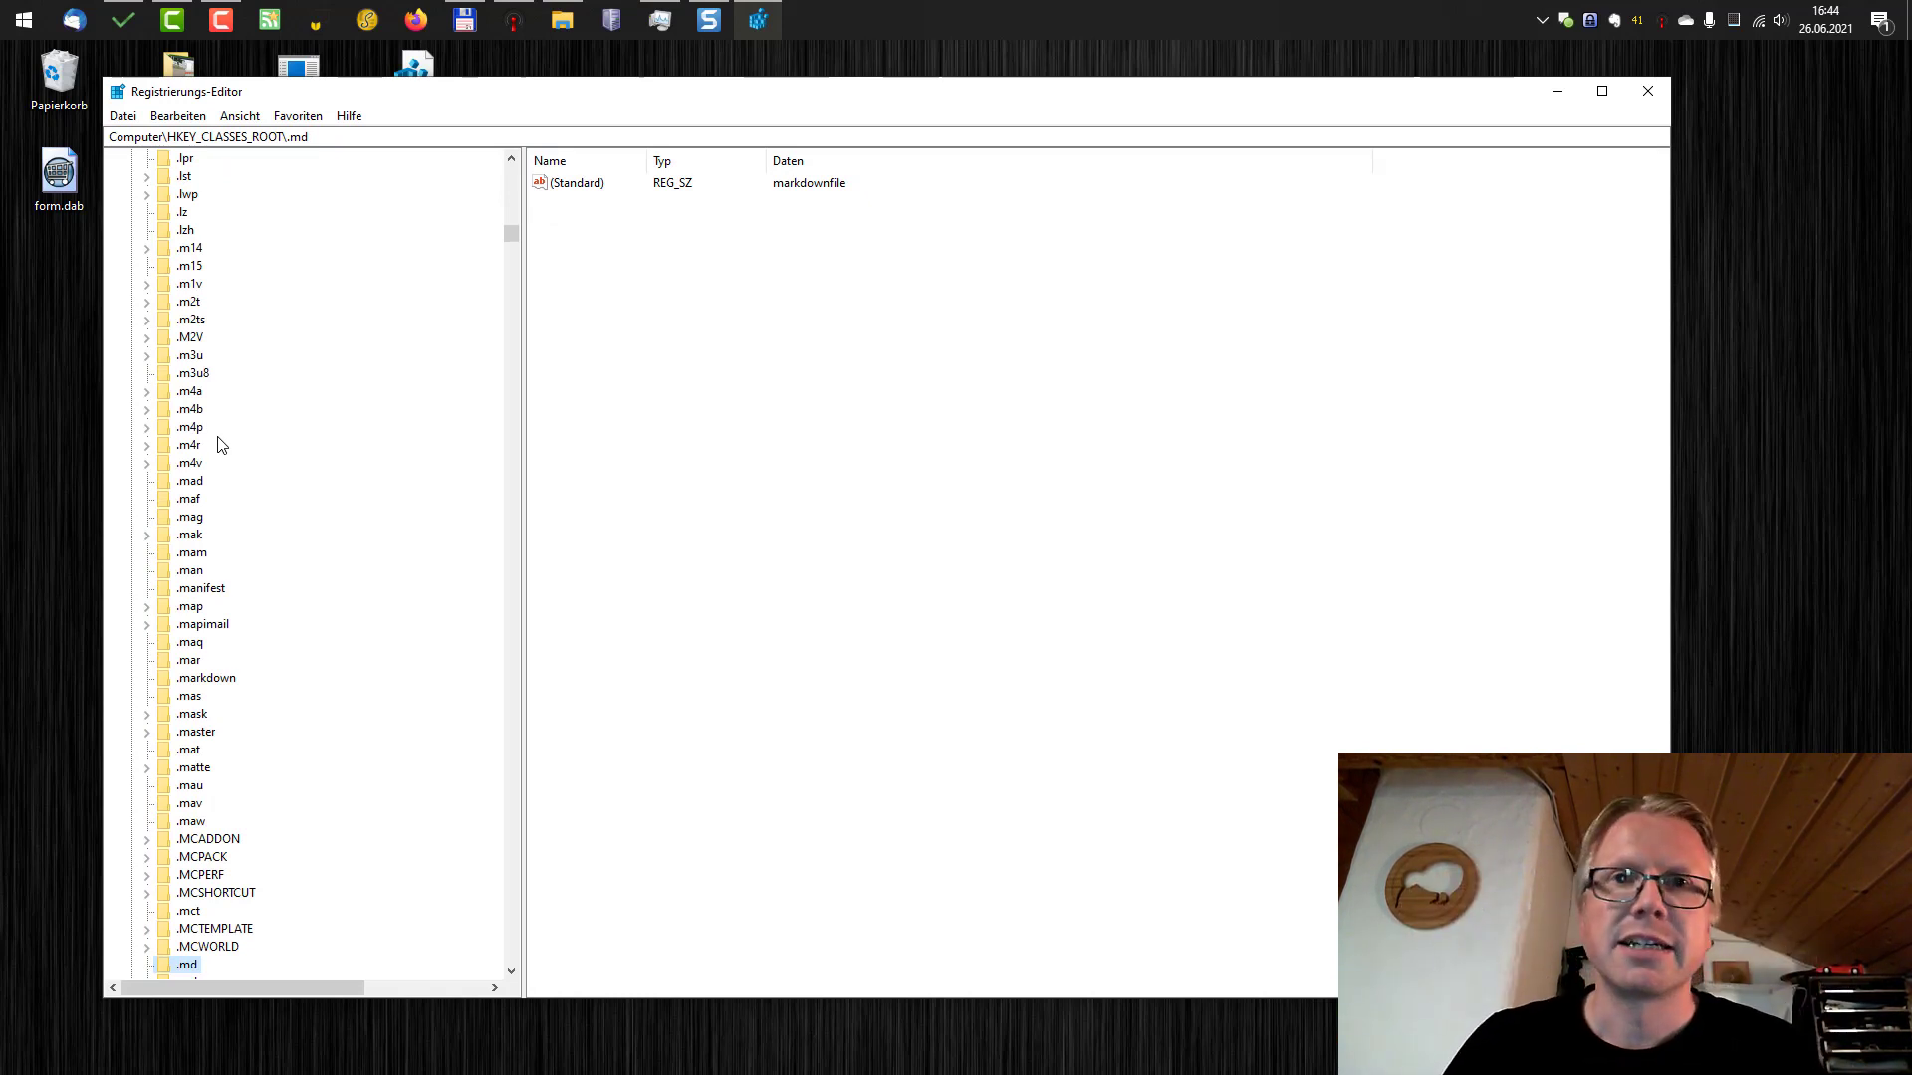
scroll(254, 553, "down", 9)
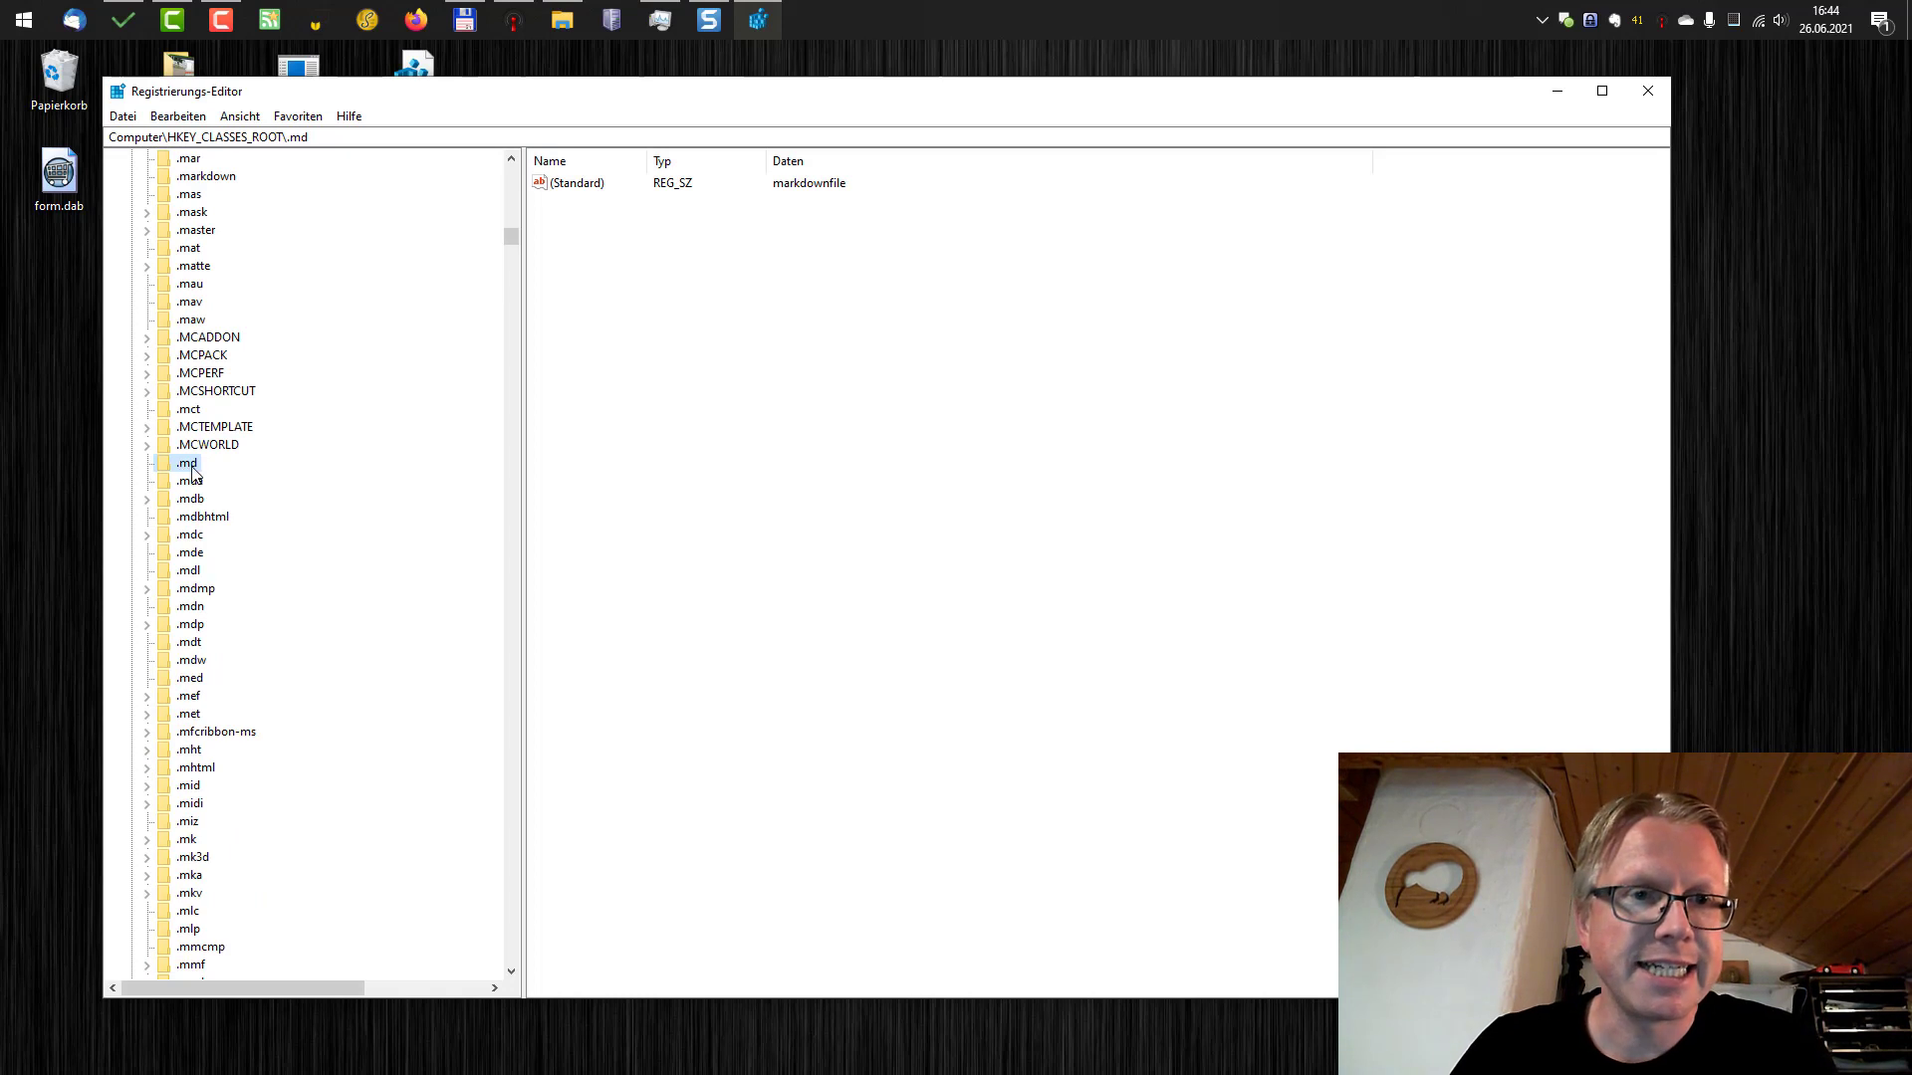
left_click(814, 191)
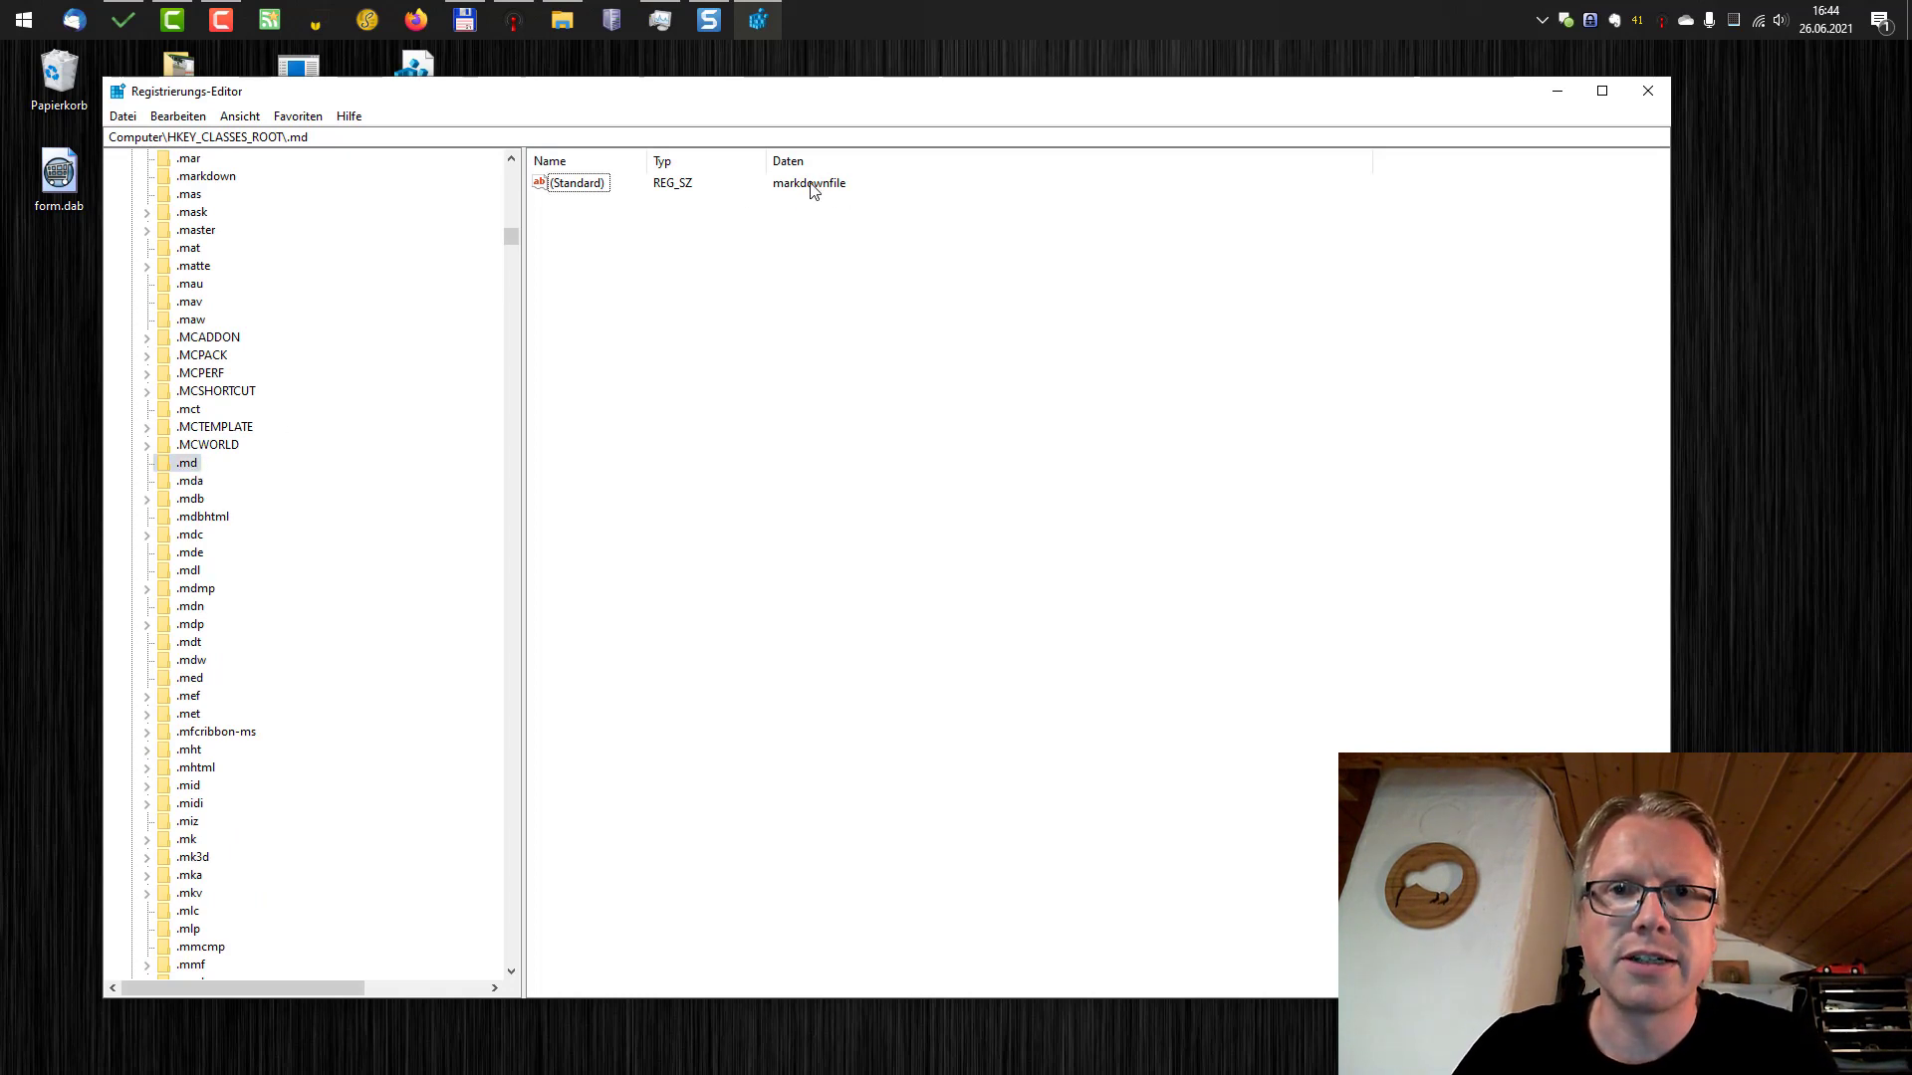
Create a subkey named ShellNew under the .md key in HKEY_CLASSES_ROOT.
right_click(196, 468)
left_click(182, 470)
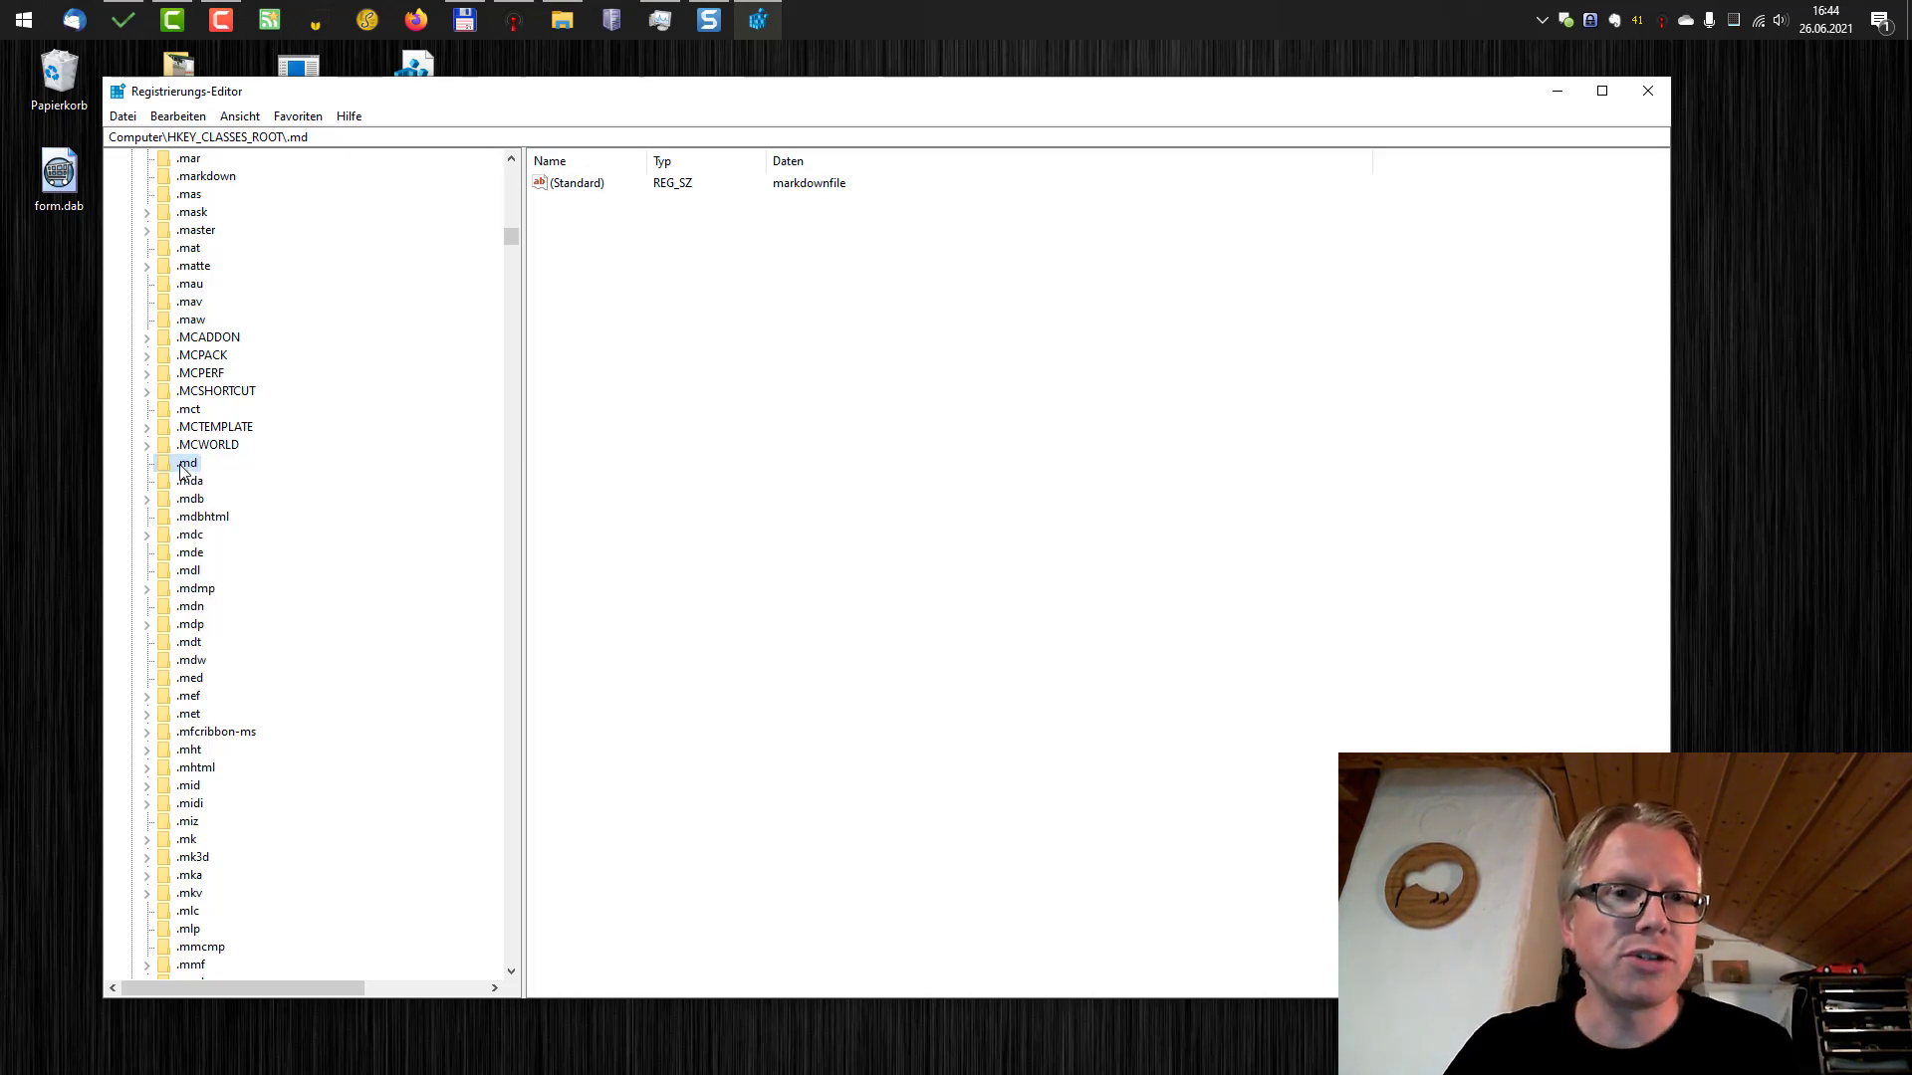
right_click(182, 470)
mouse_move(304, 504)
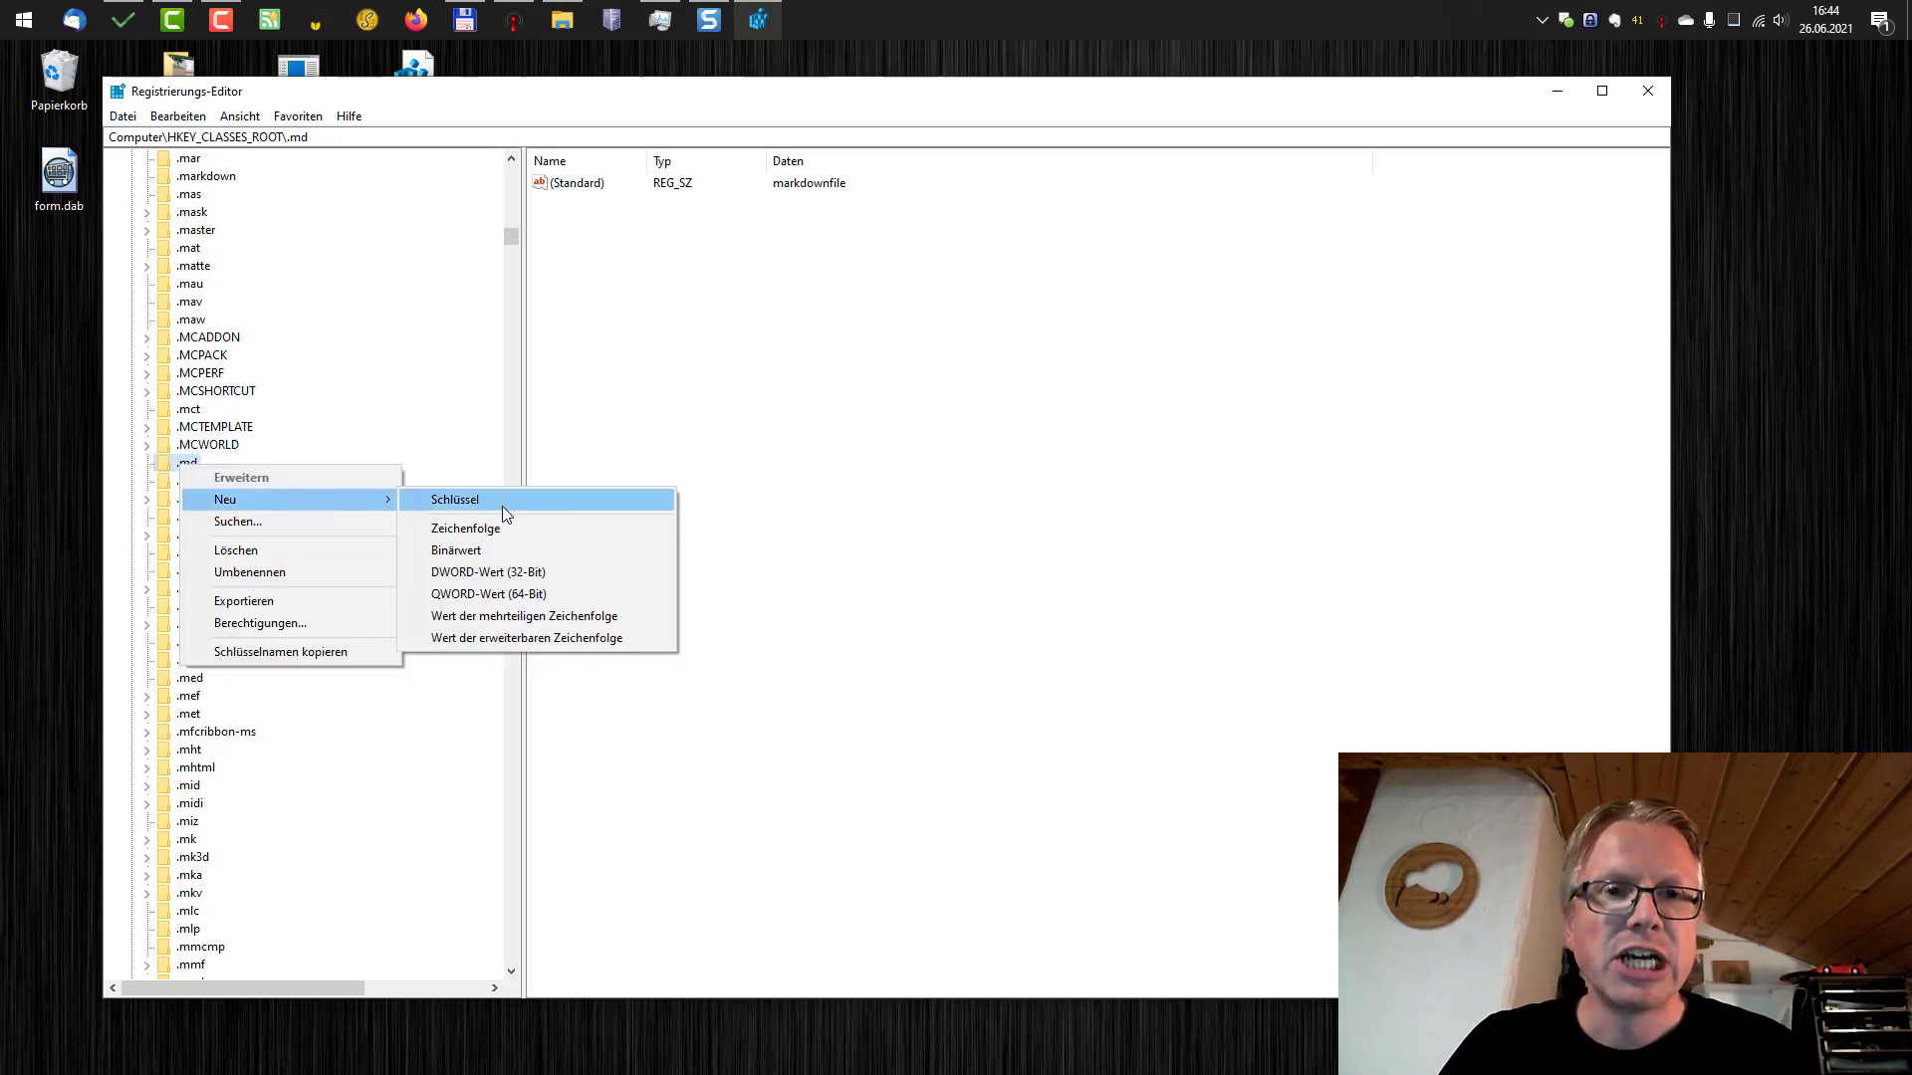
left_click(504, 504)
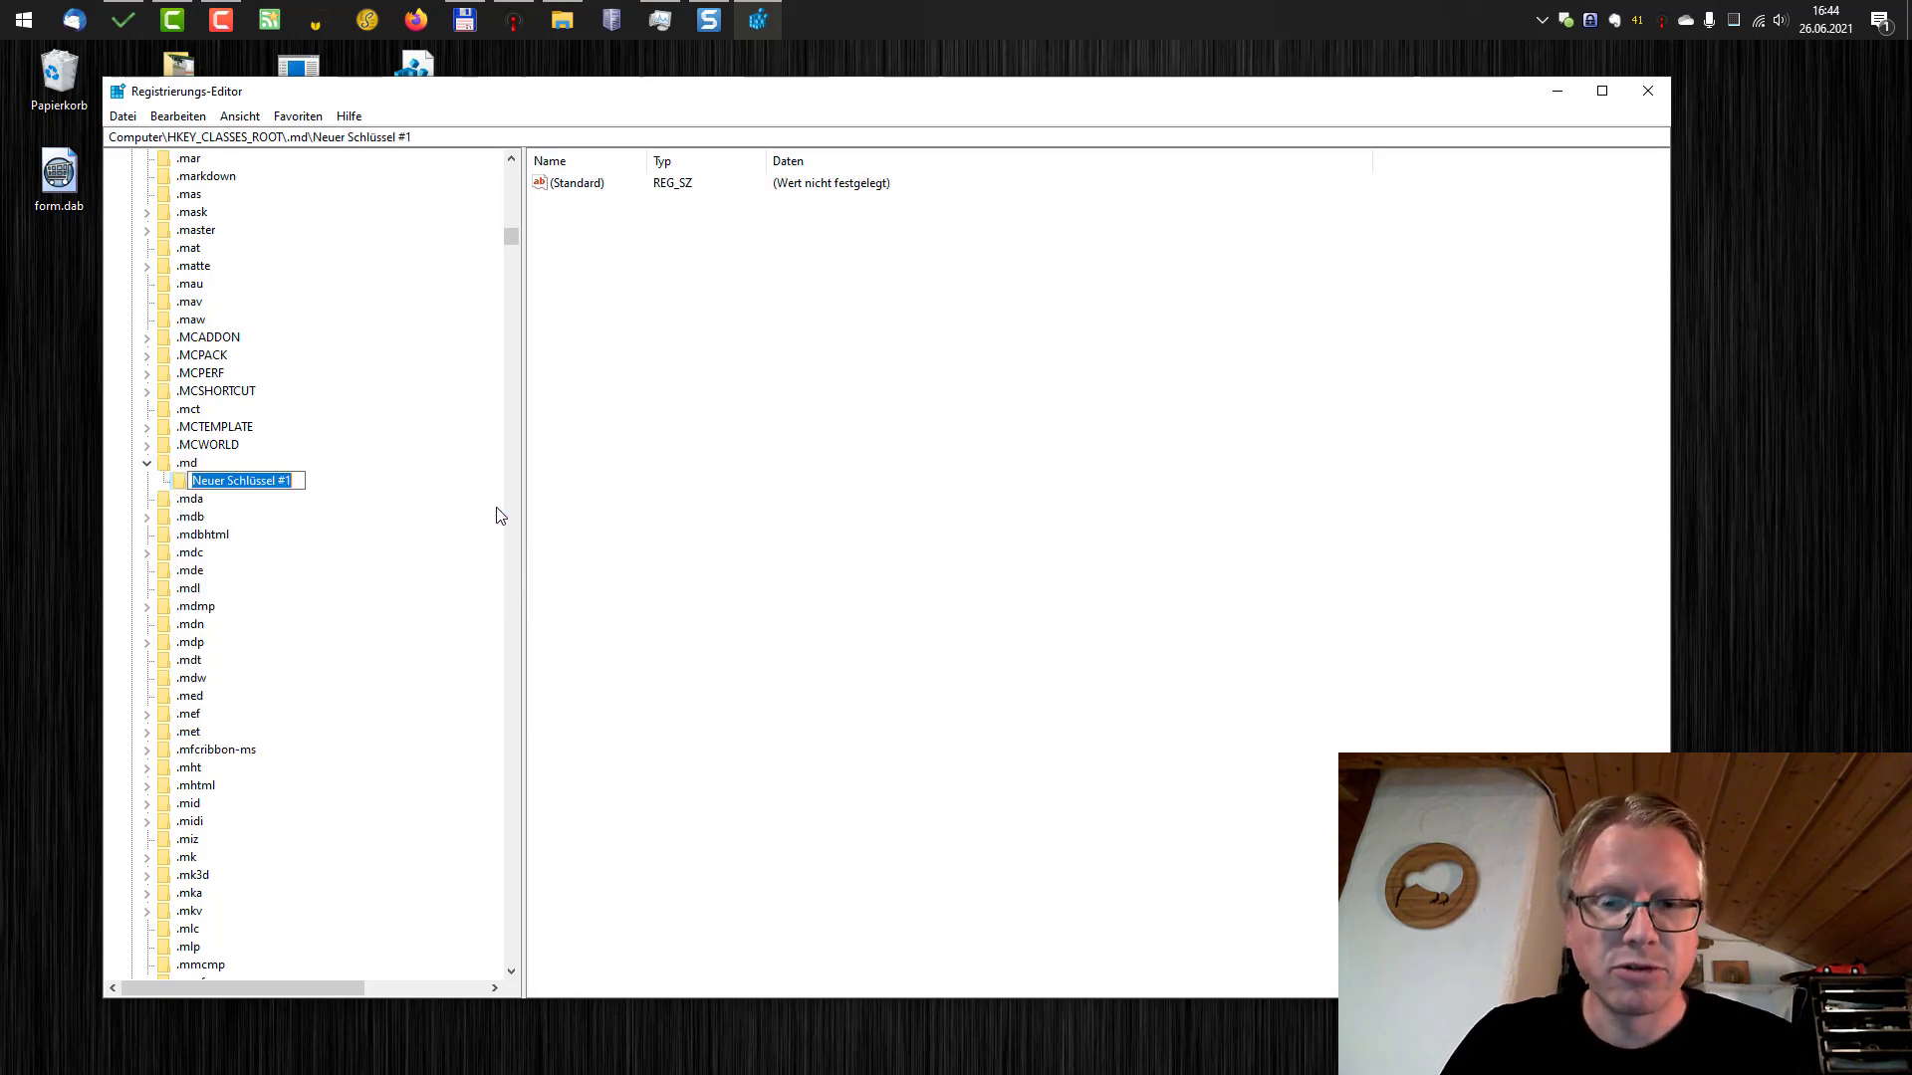
type("ShellNew")
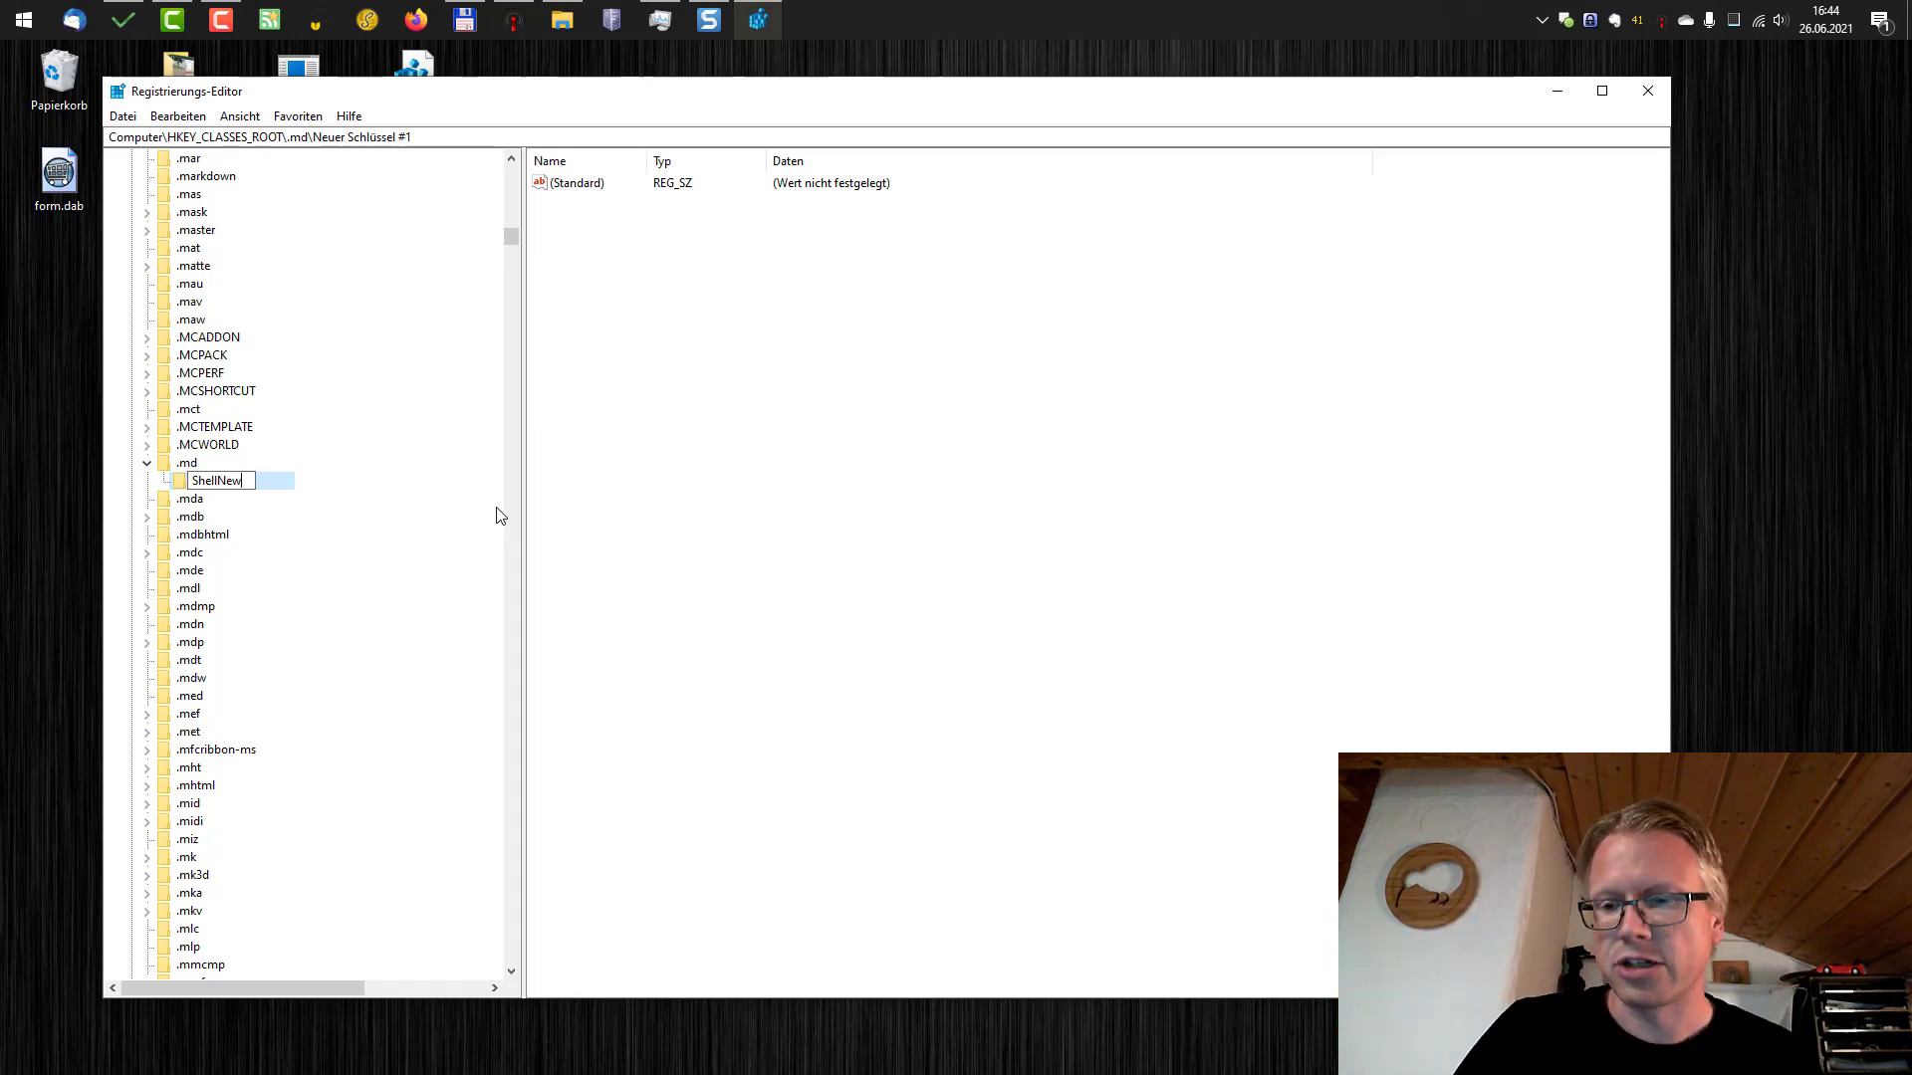
key("Return")
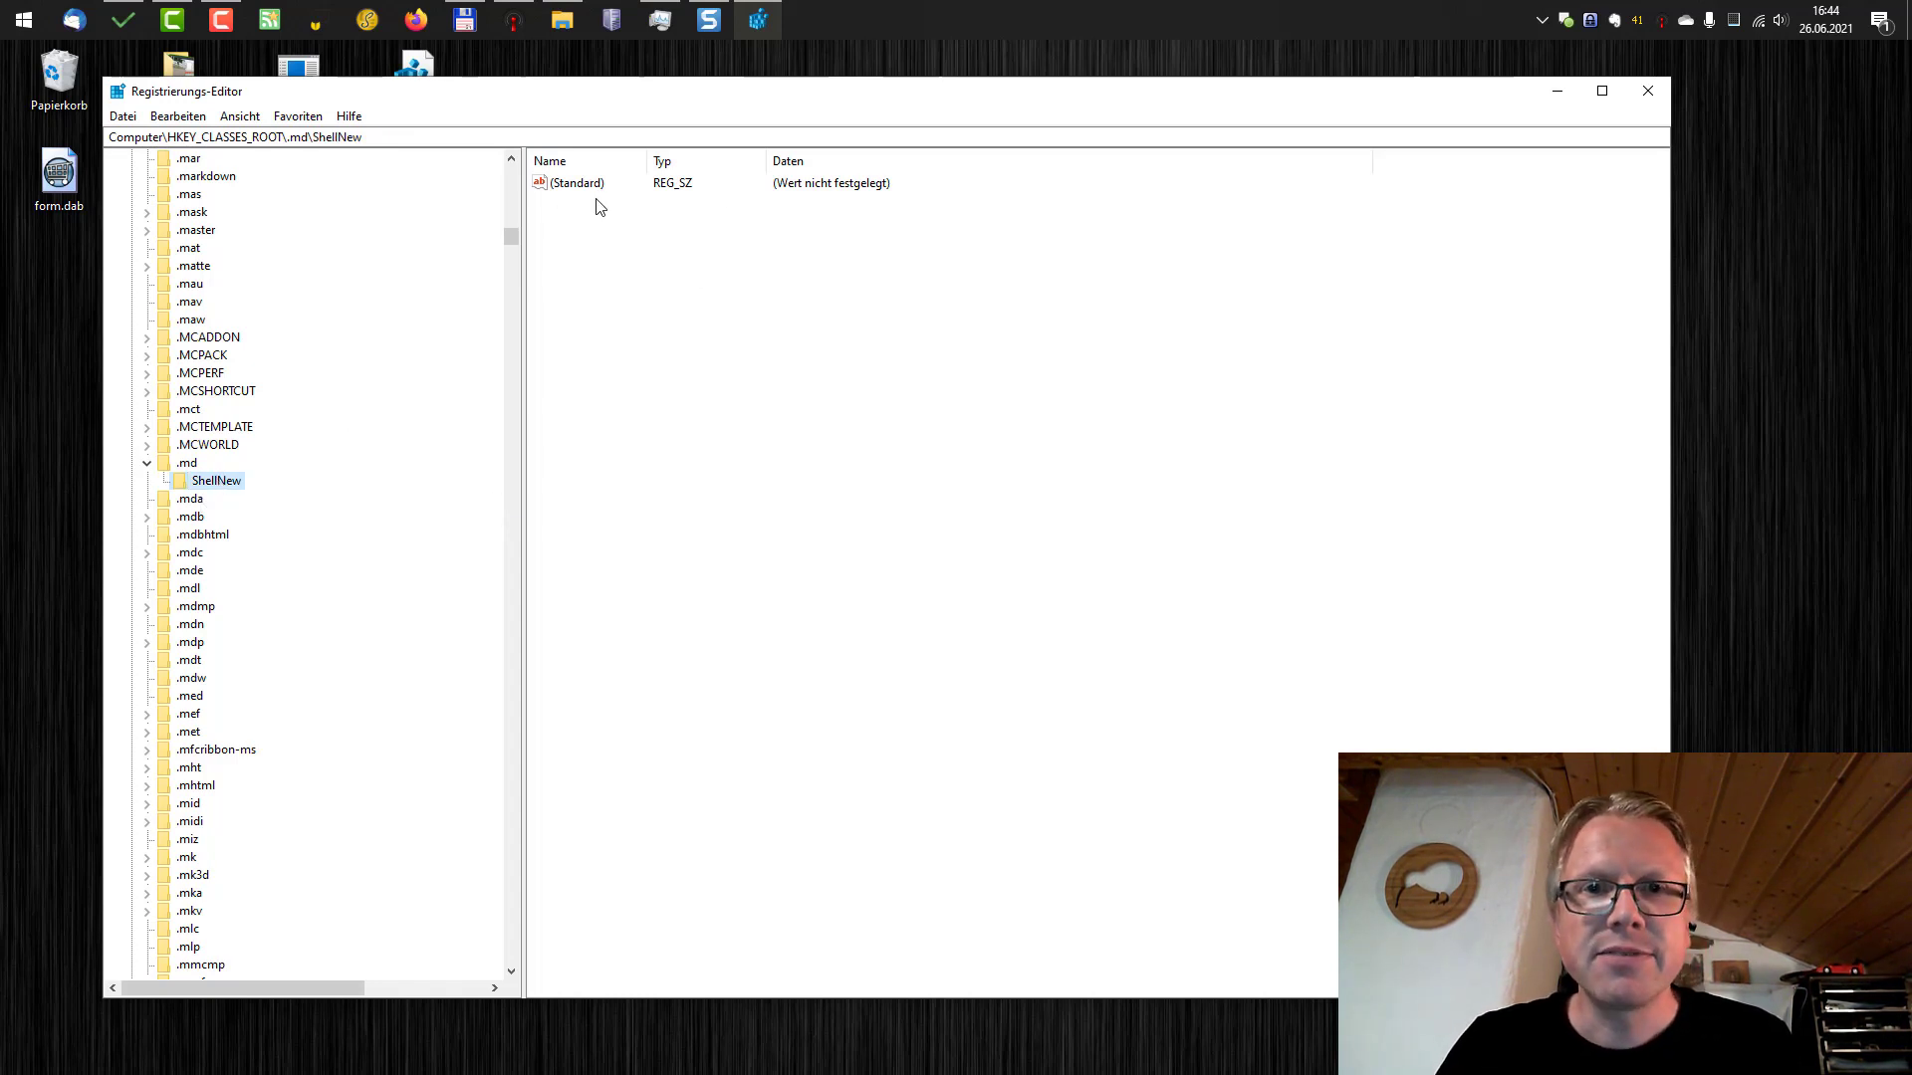
Add a string value named FileName to the .md key's ShellNew subkey.
right_click(566, 242)
mouse_move(624, 267)
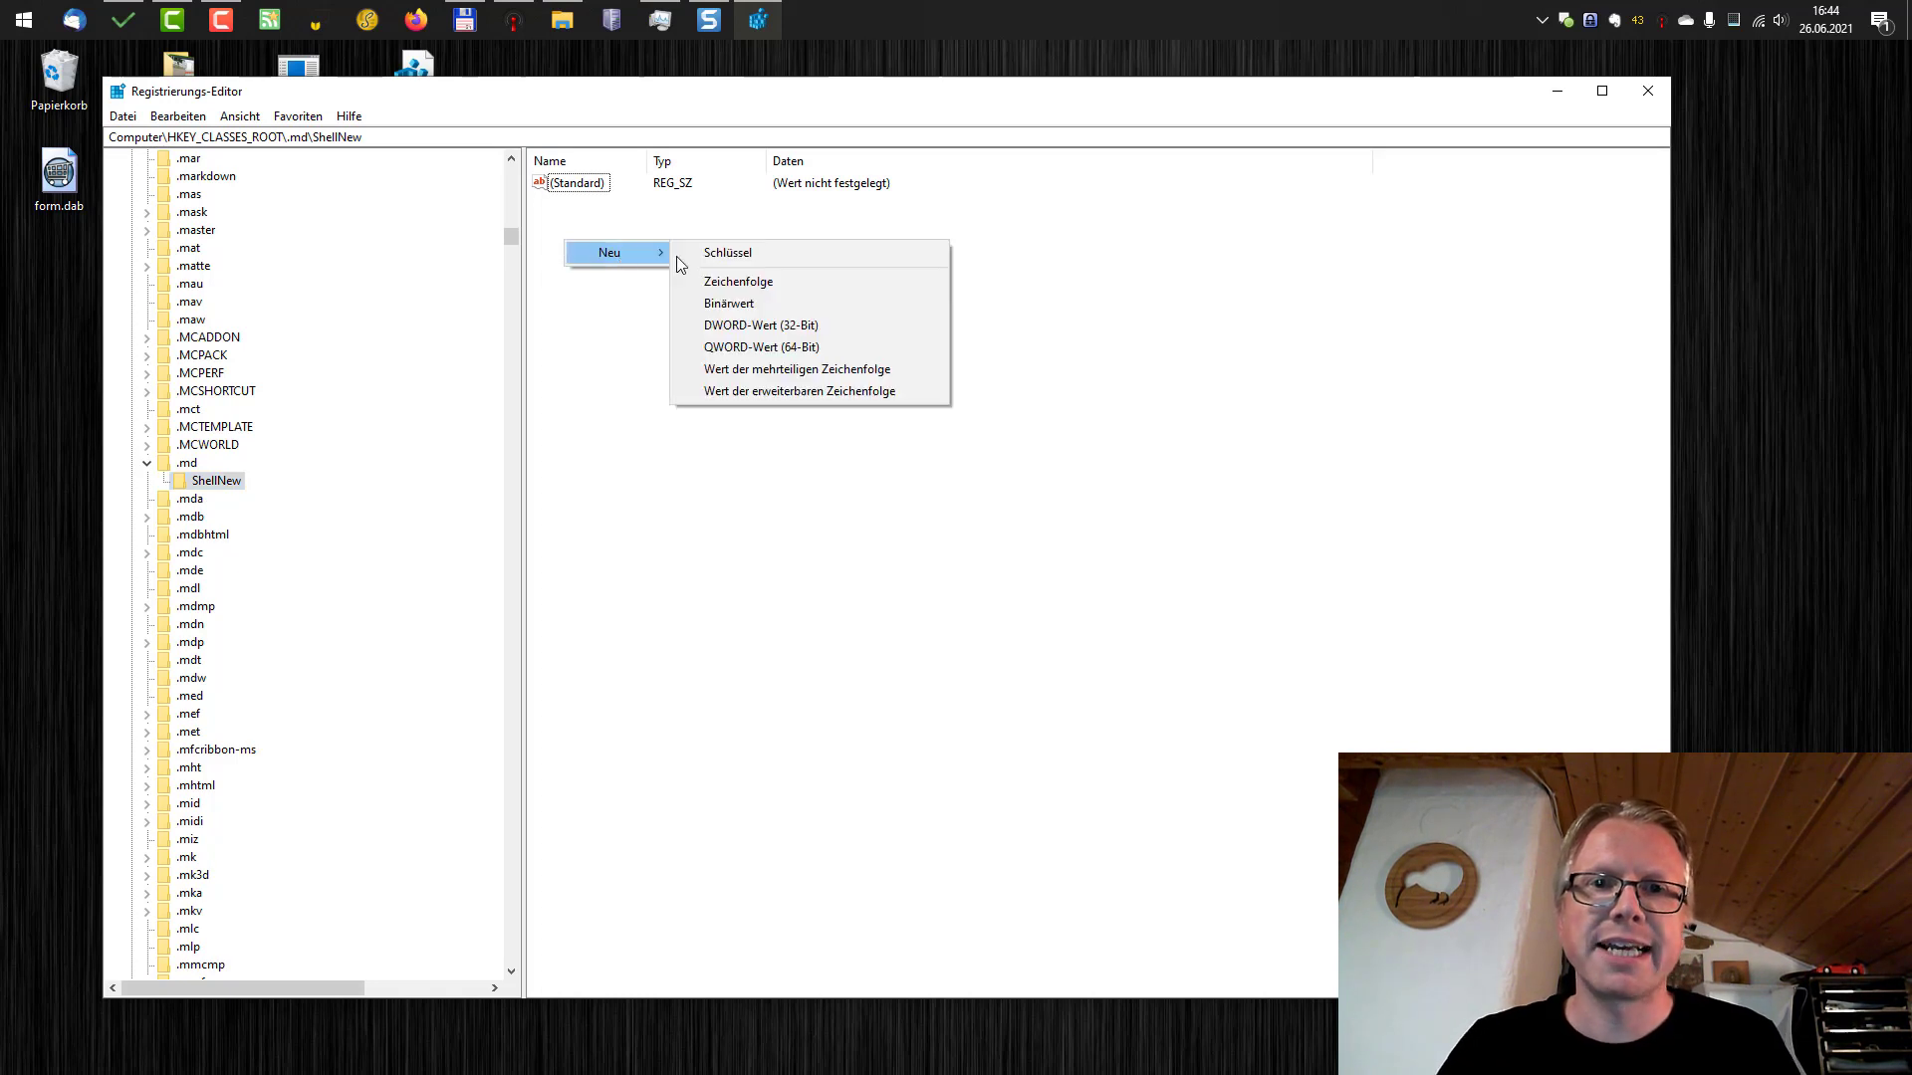
left_click(826, 281)
type("Fi")
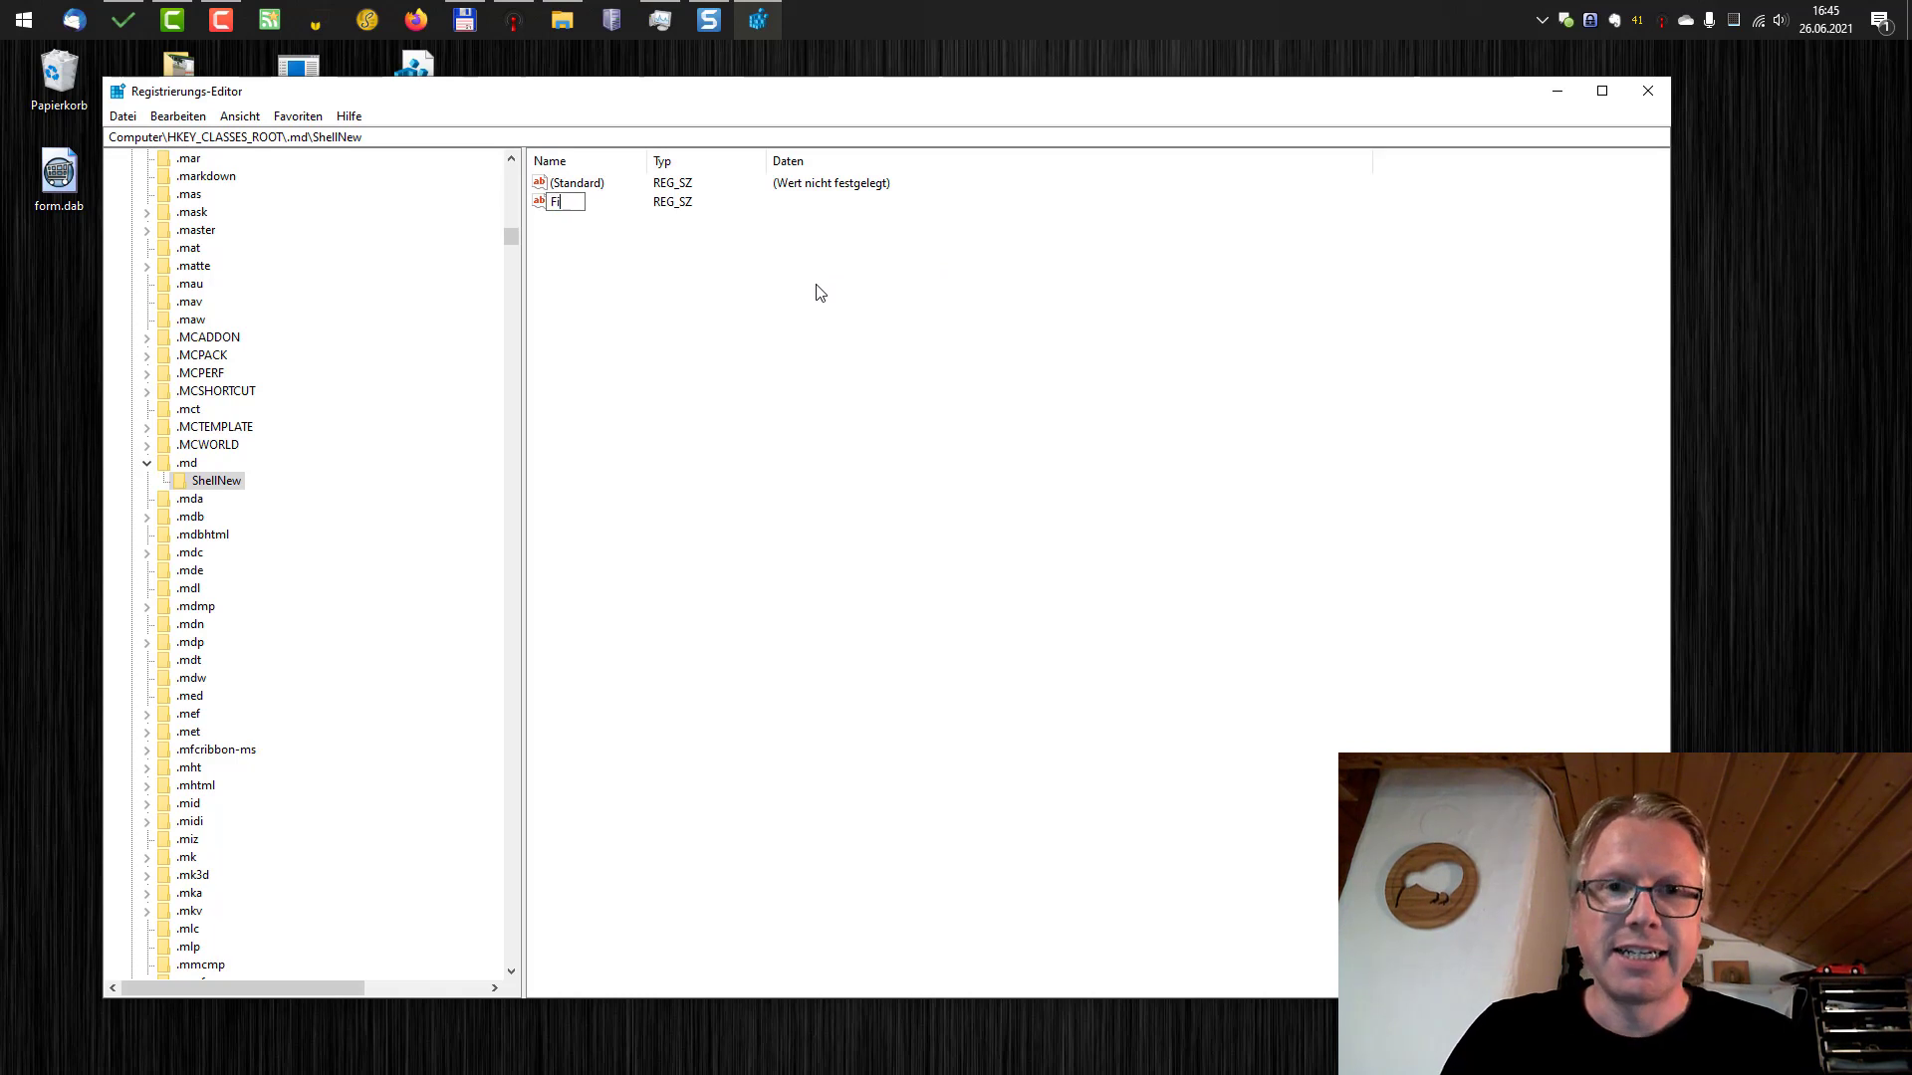
type("leName")
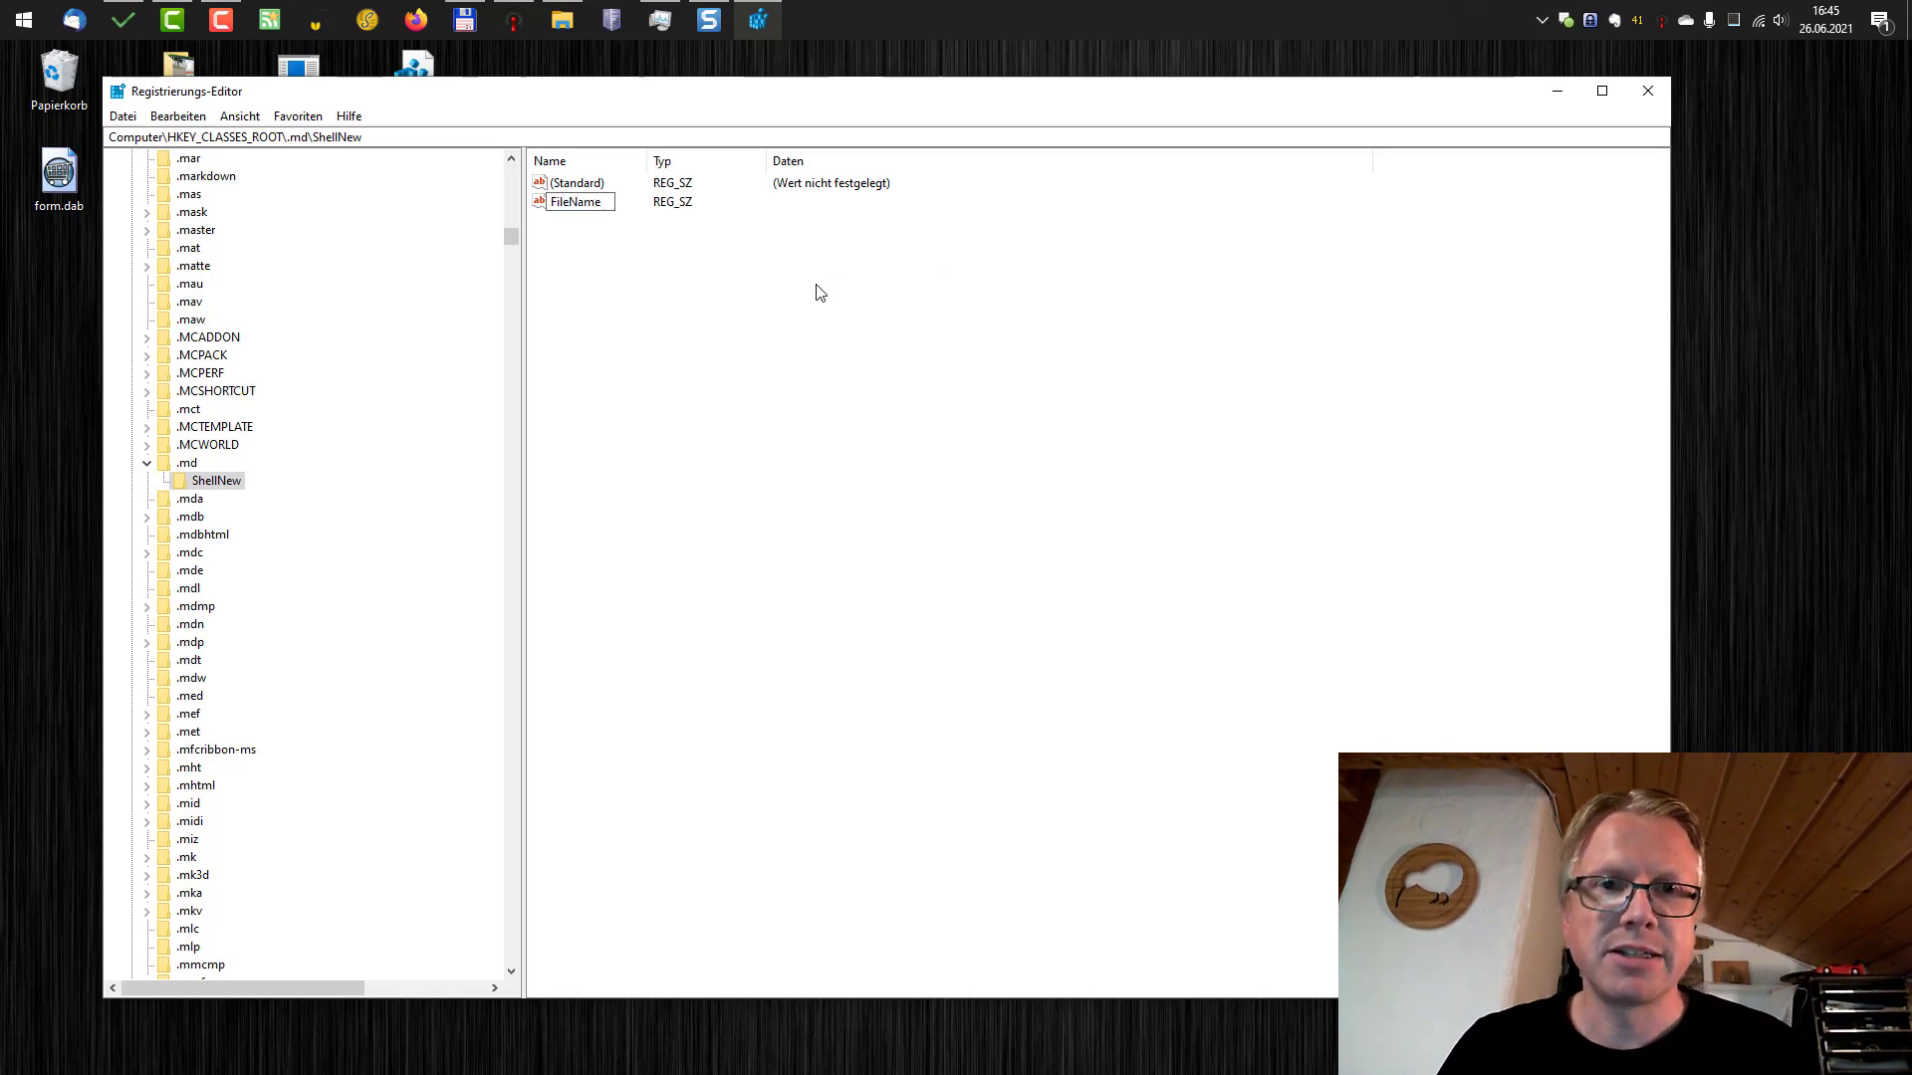
key("Return")
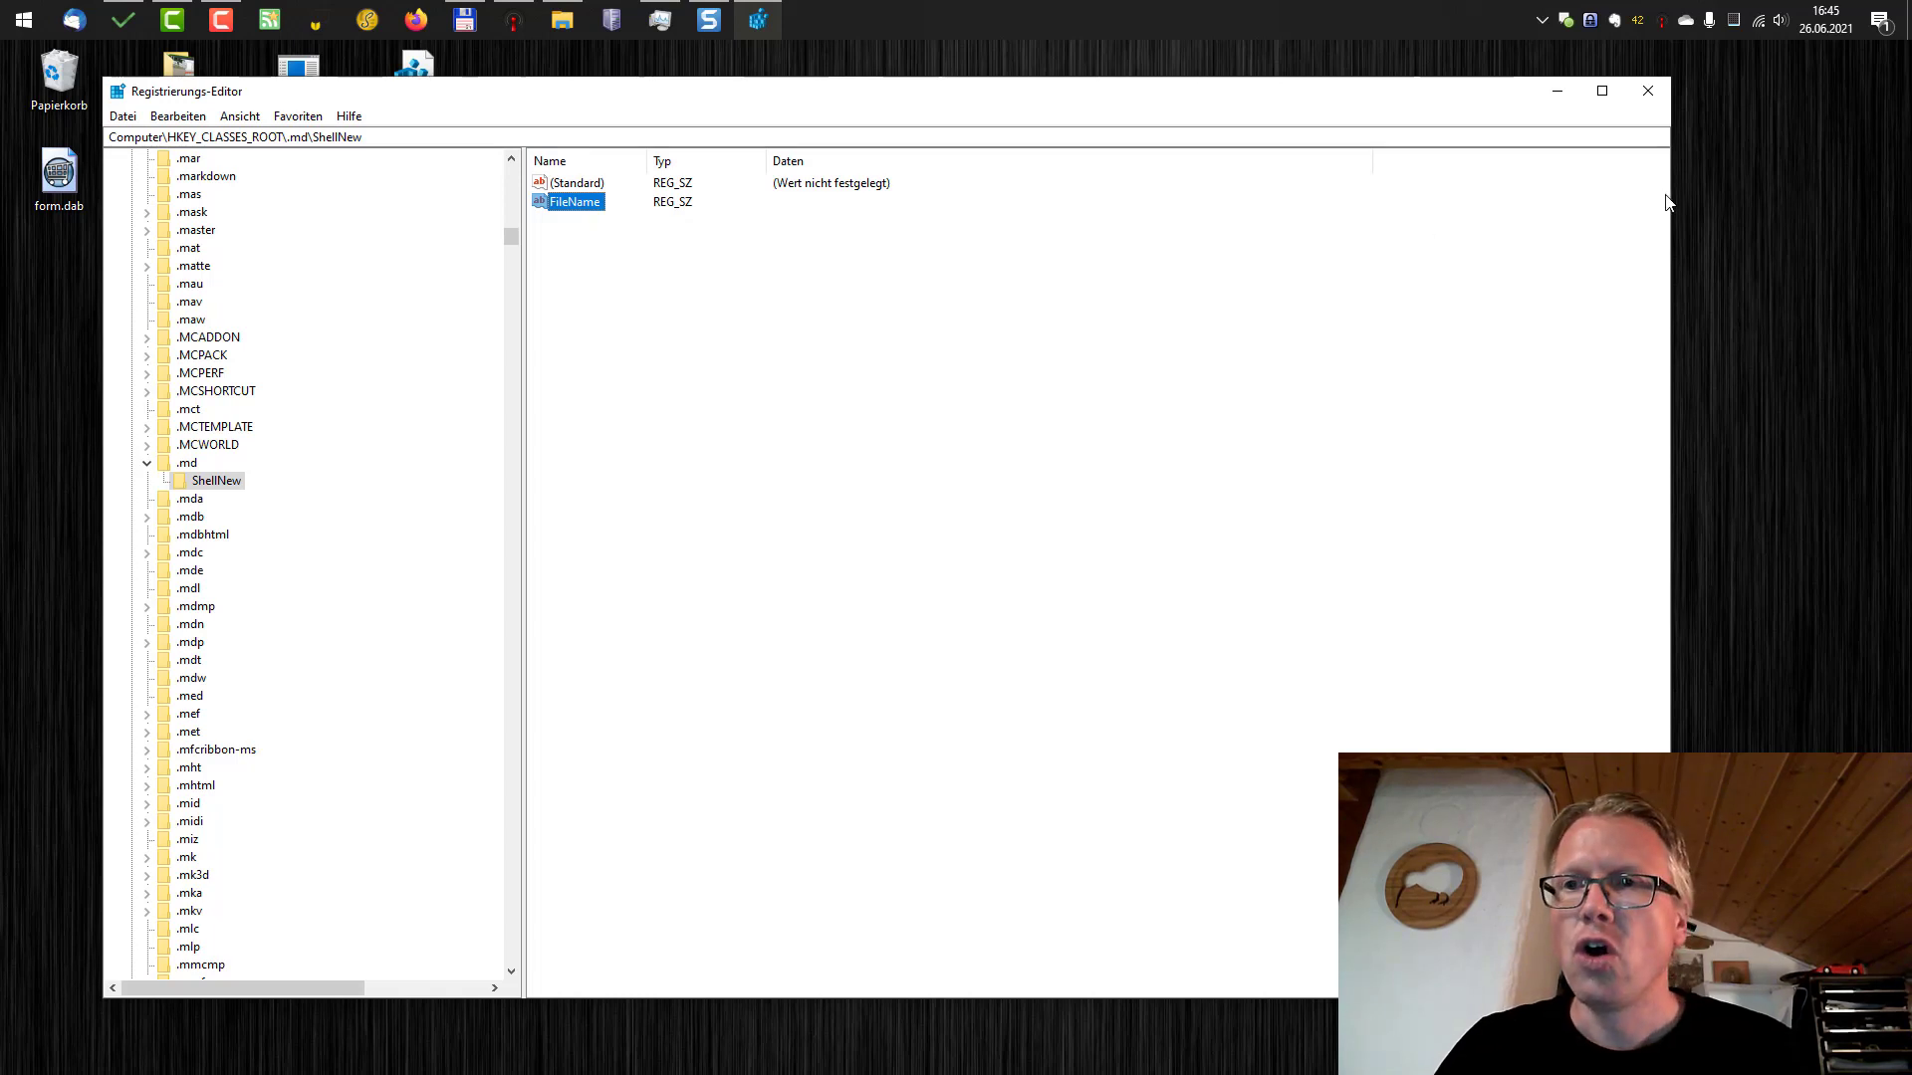
Arrange the Registry Editor beside the ShellNew template folder and set the FileName value to Markdown.md.
left_click_drag(1666, 202, 1108, 215)
left_click_drag(1146, 193, 1541, 137)
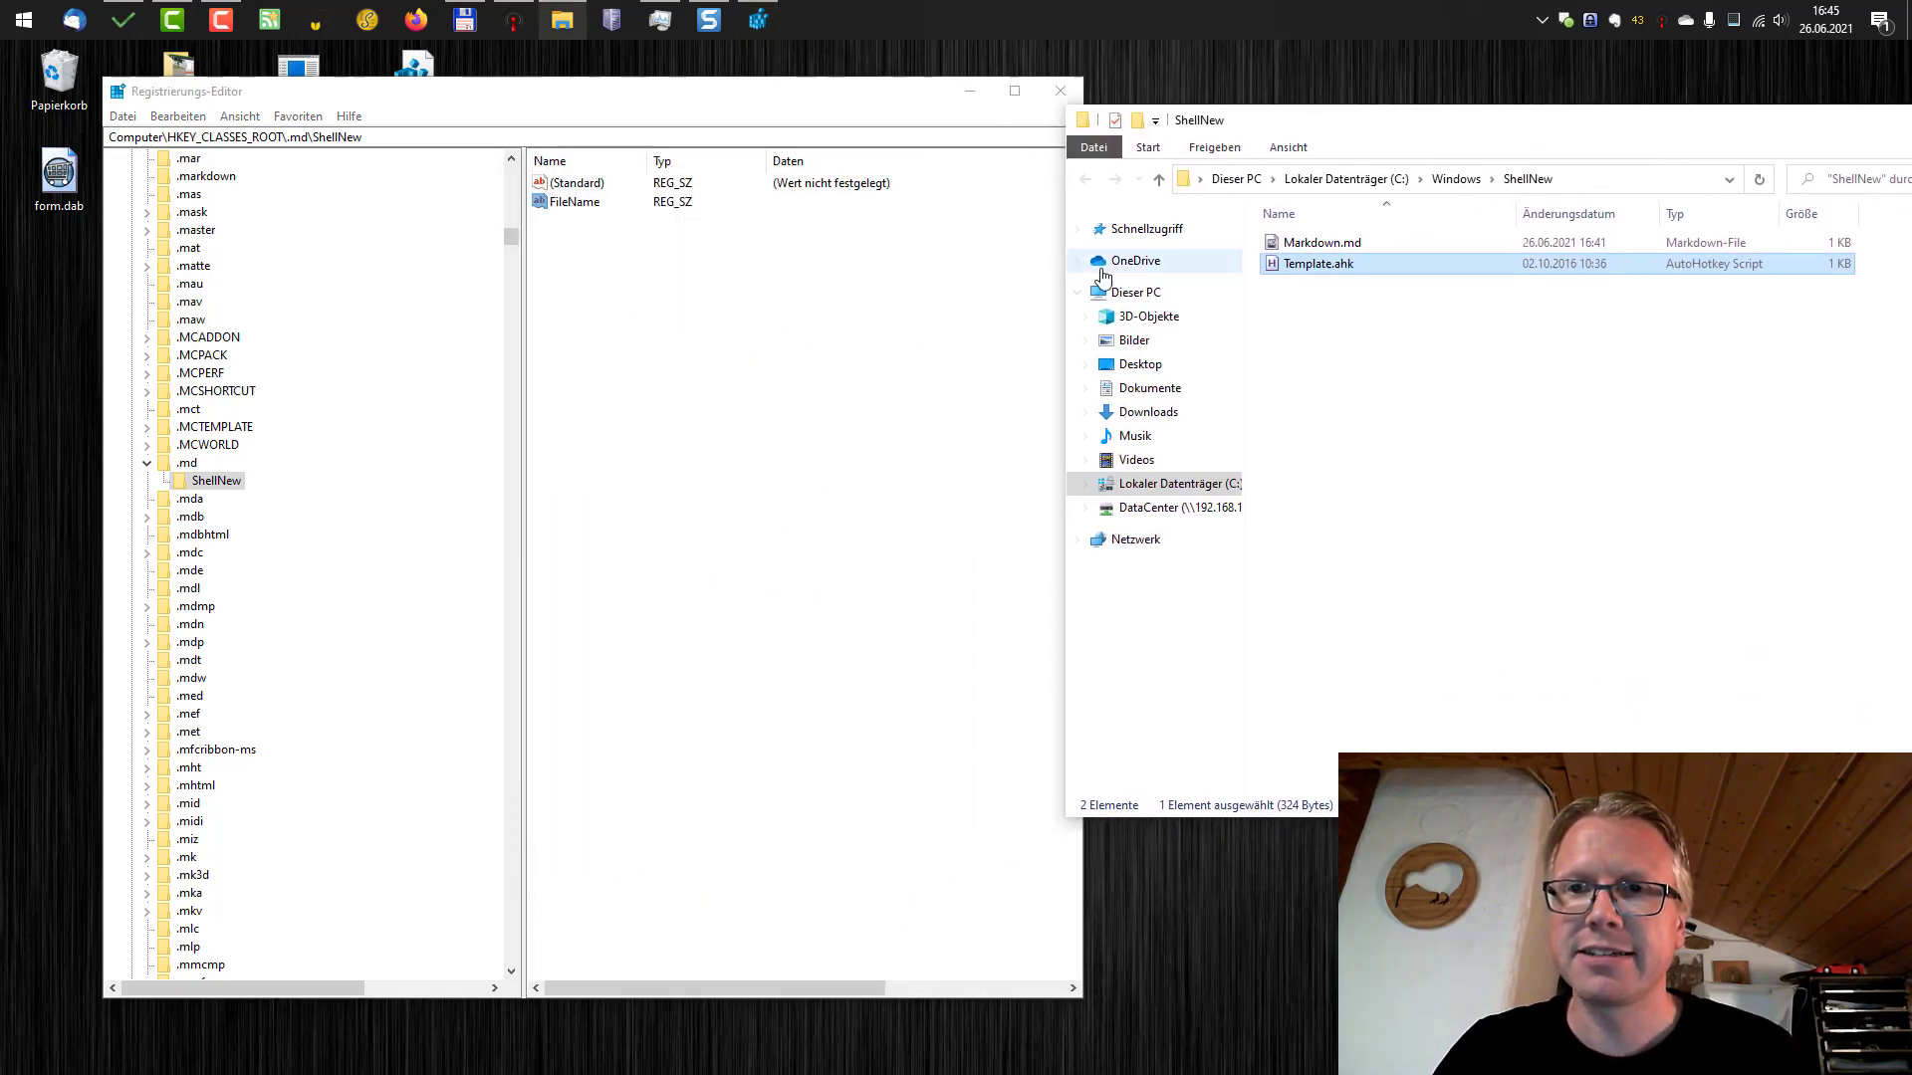
left_click(1344, 243)
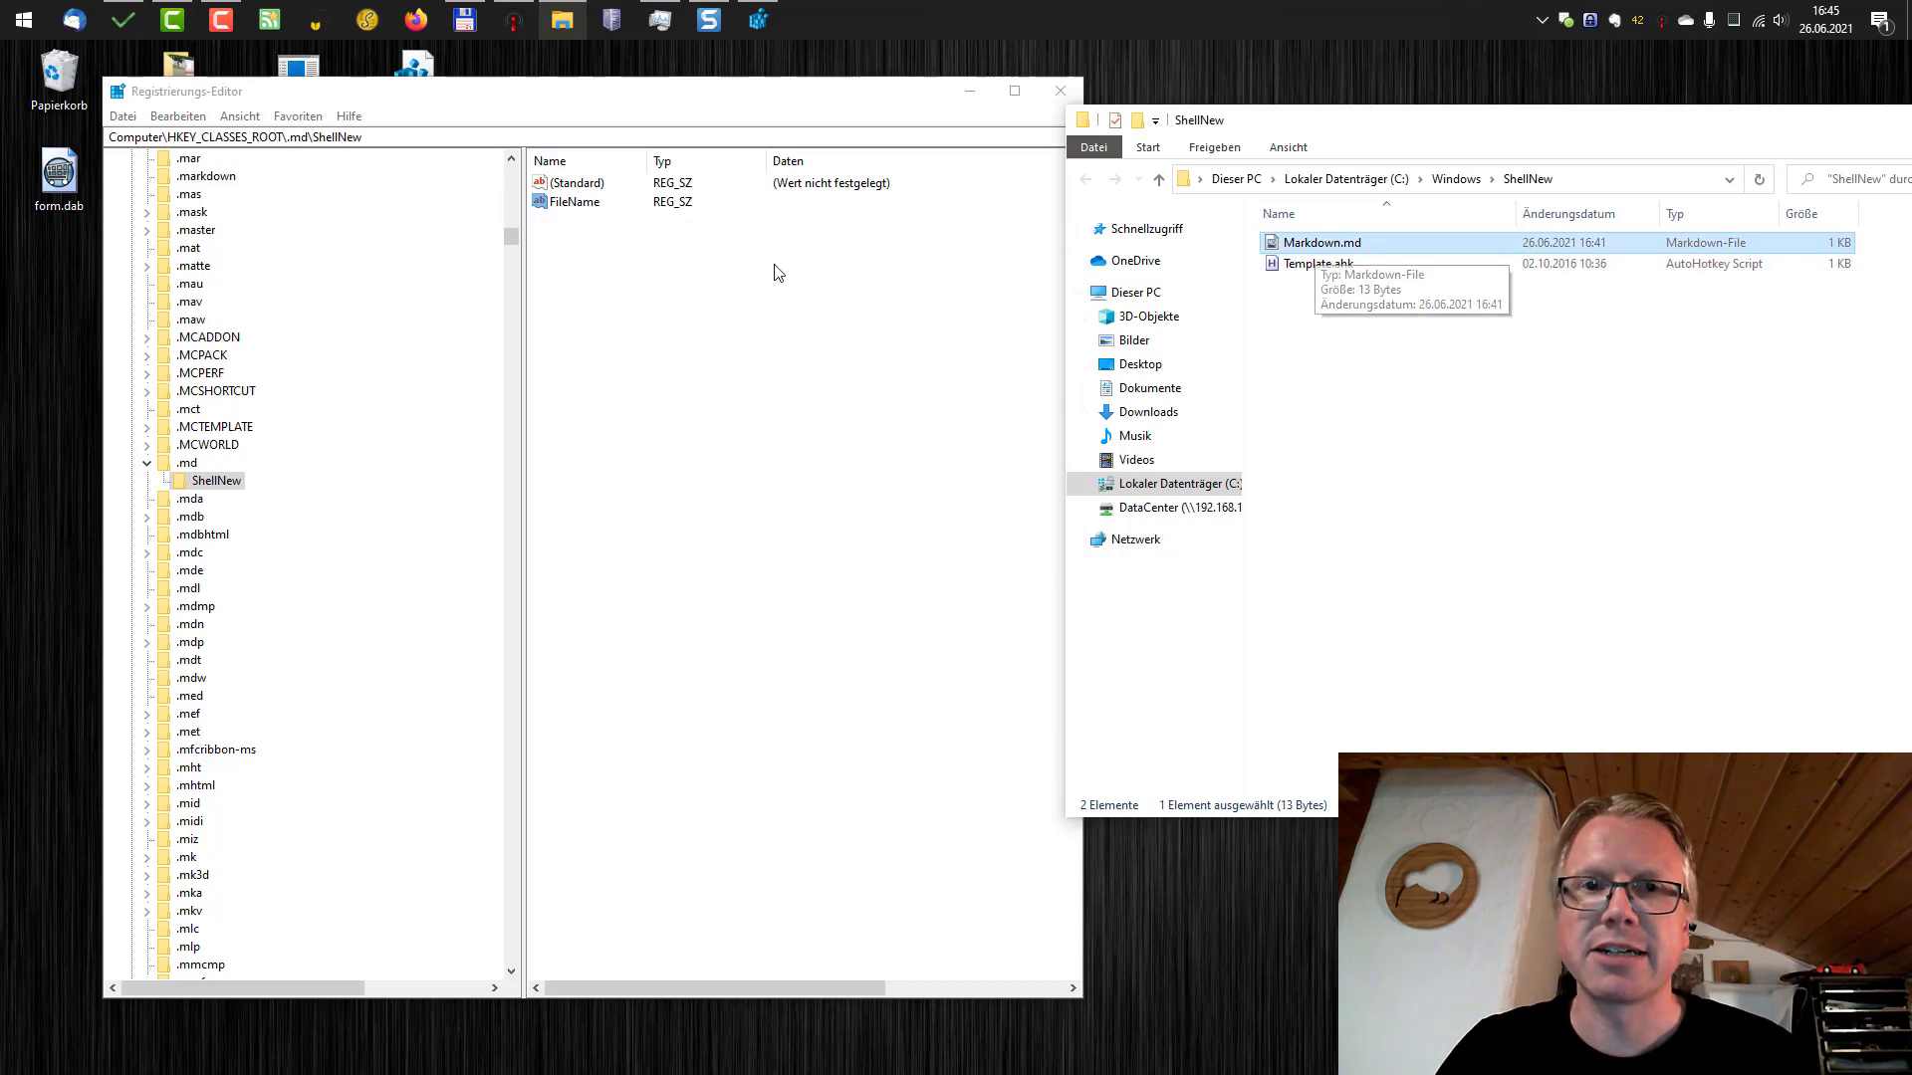
double_click(576, 204)
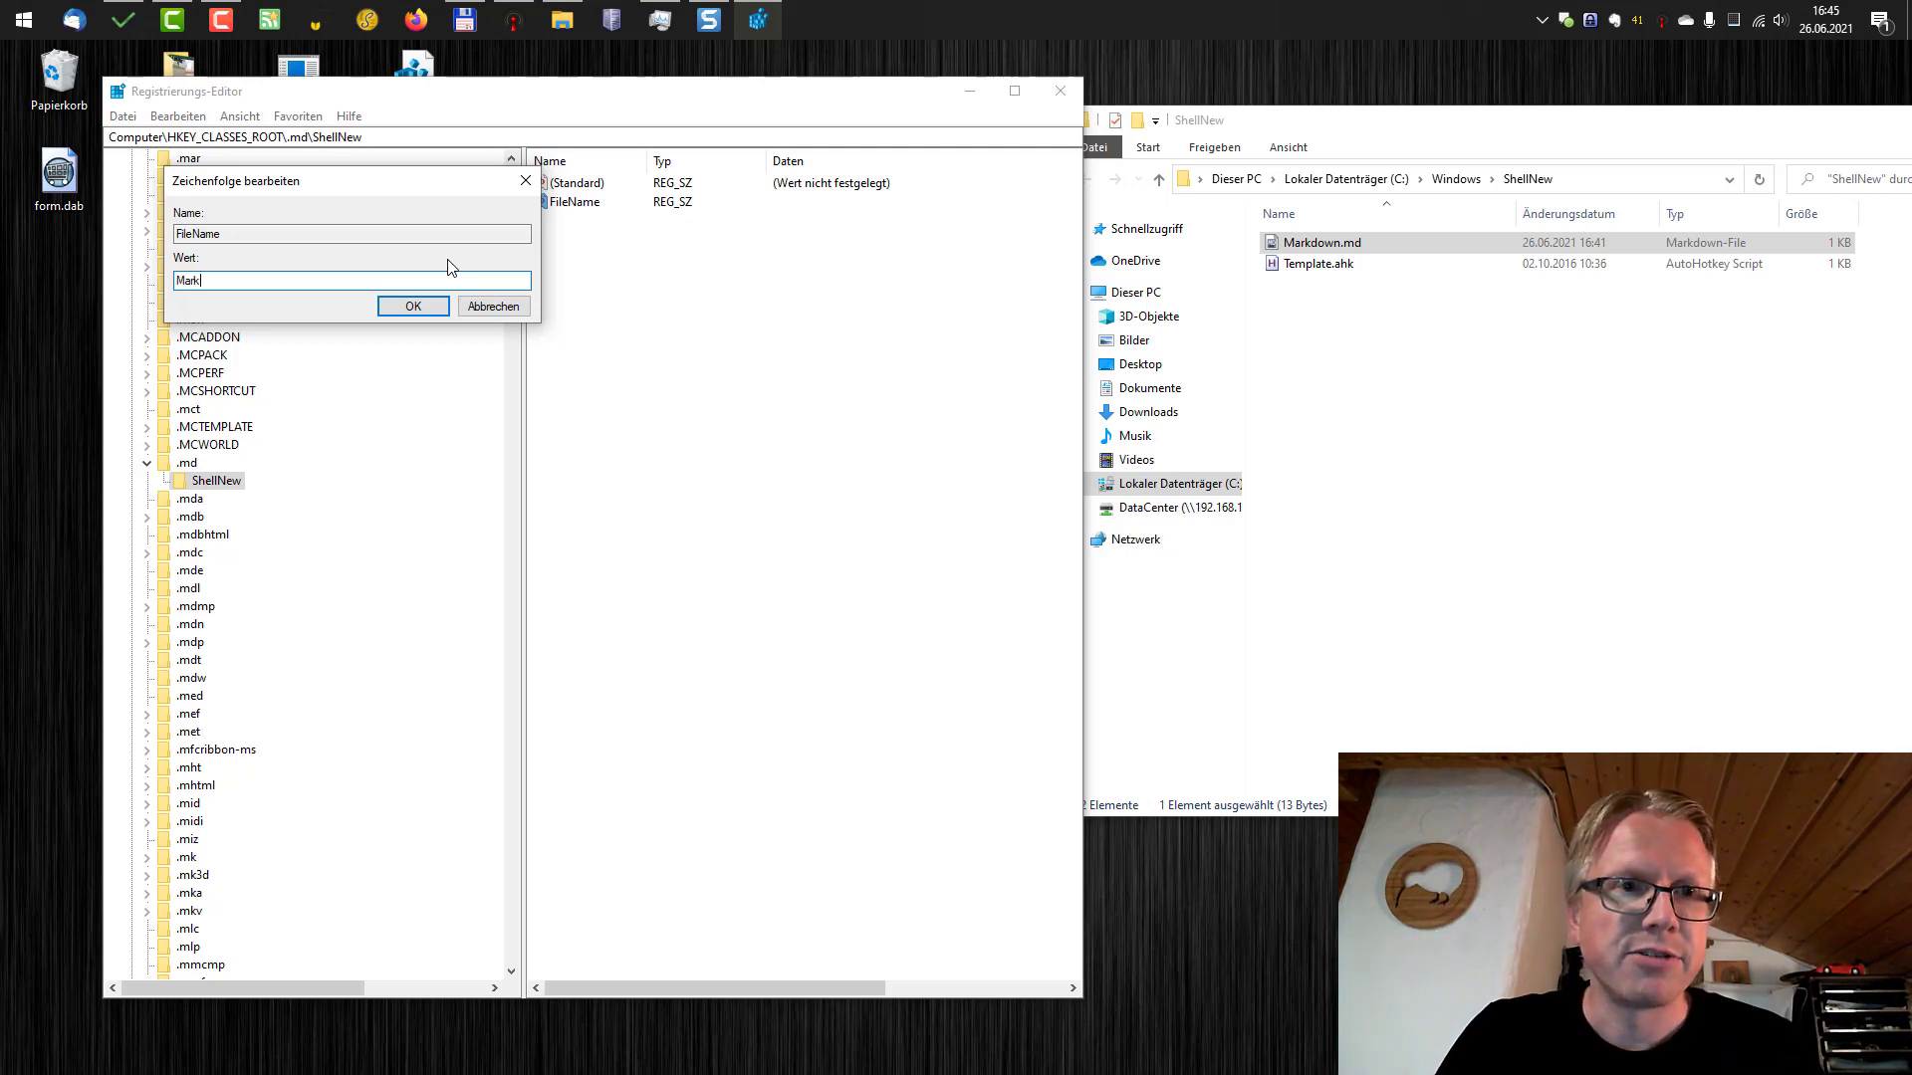
type("Markdown.md")
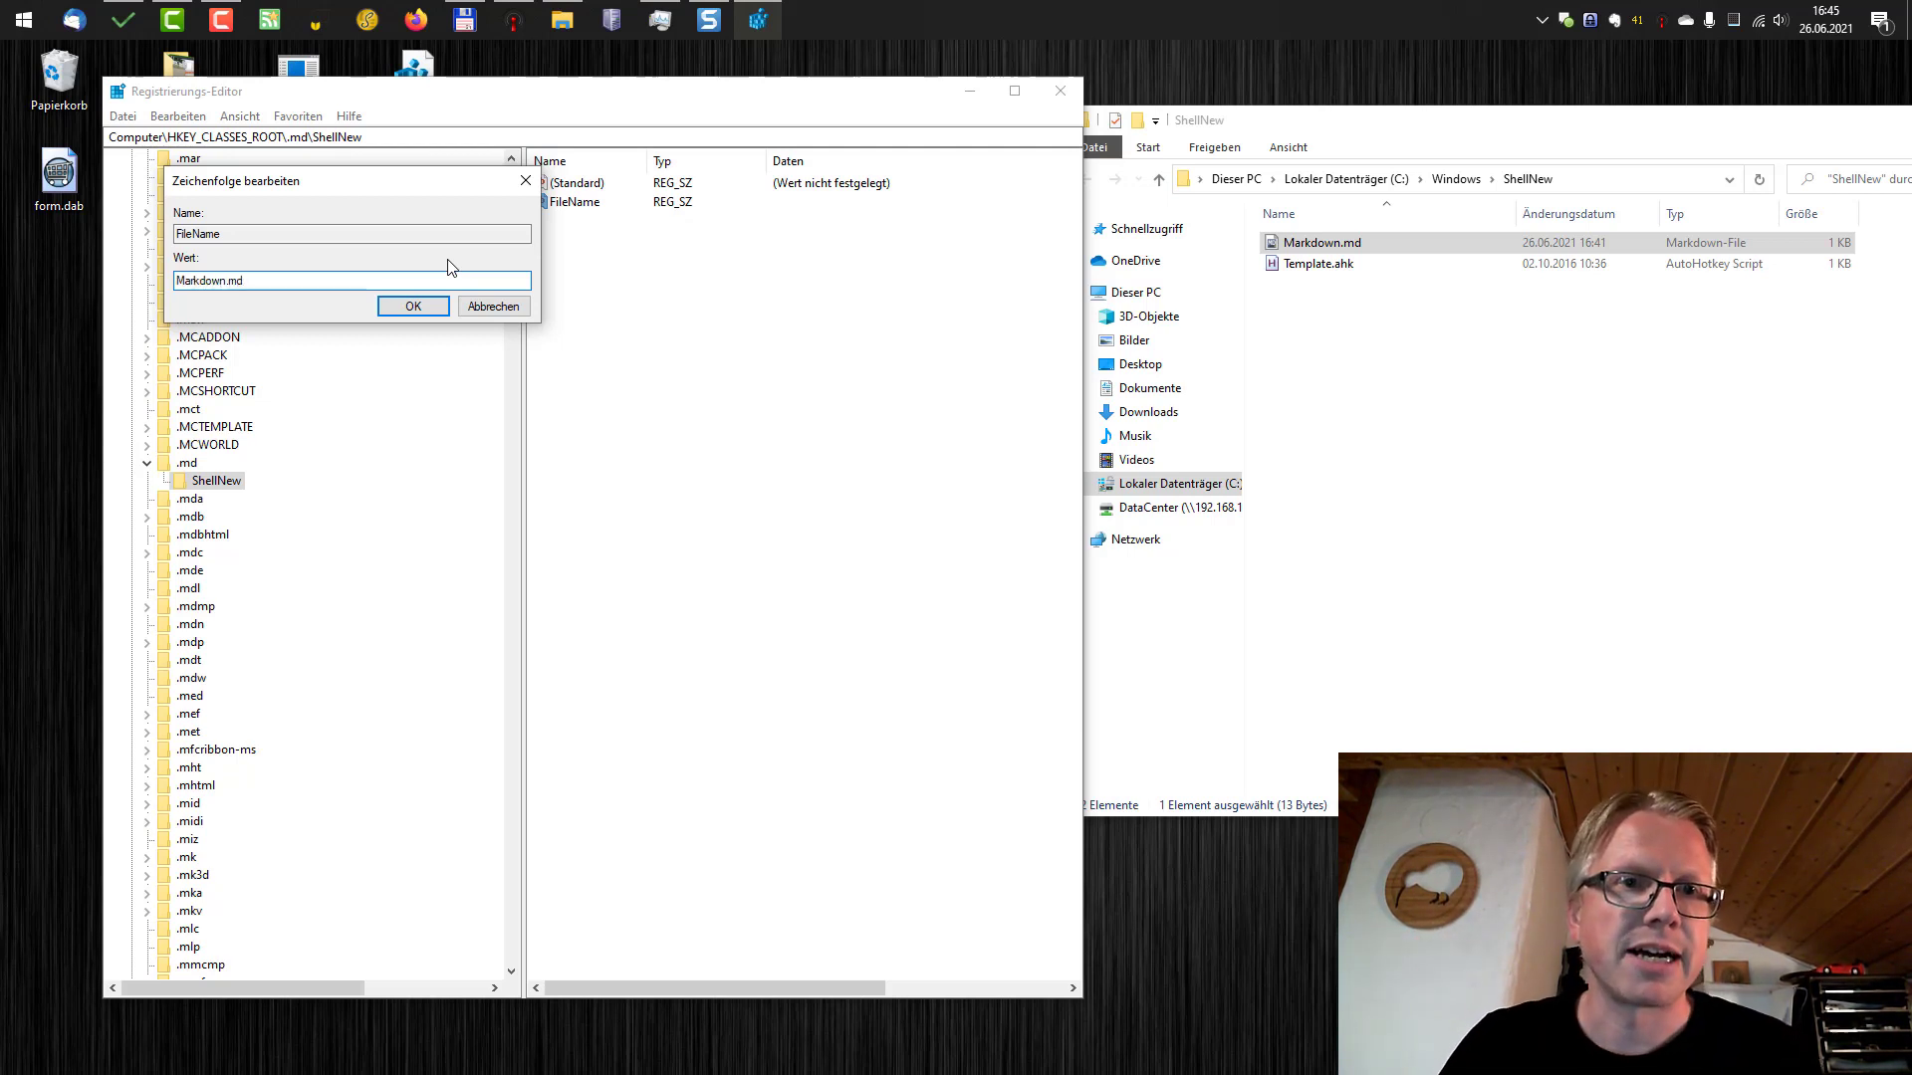
left_click(411, 306)
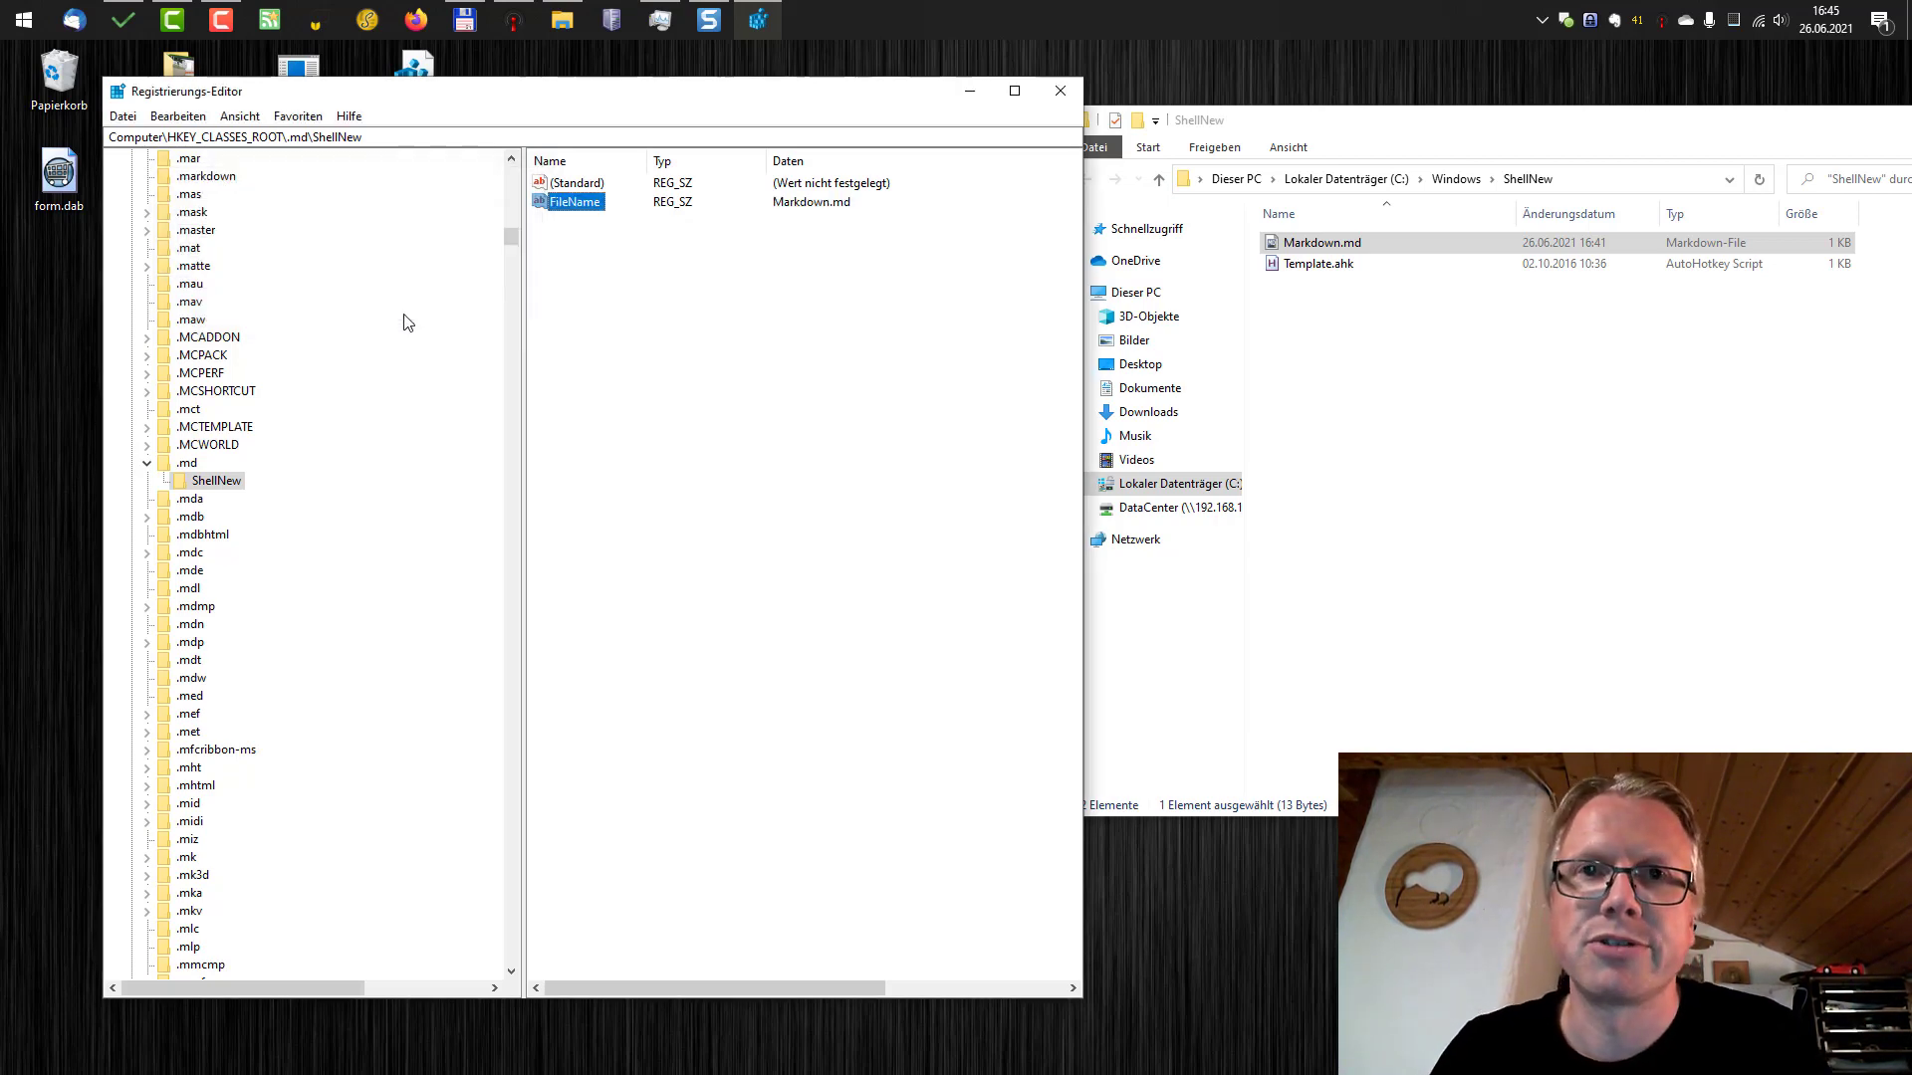
Minimize the Registry Editor and template folder windows, and create a new Markdown file named test.md on the desktop.
left_click(969, 91)
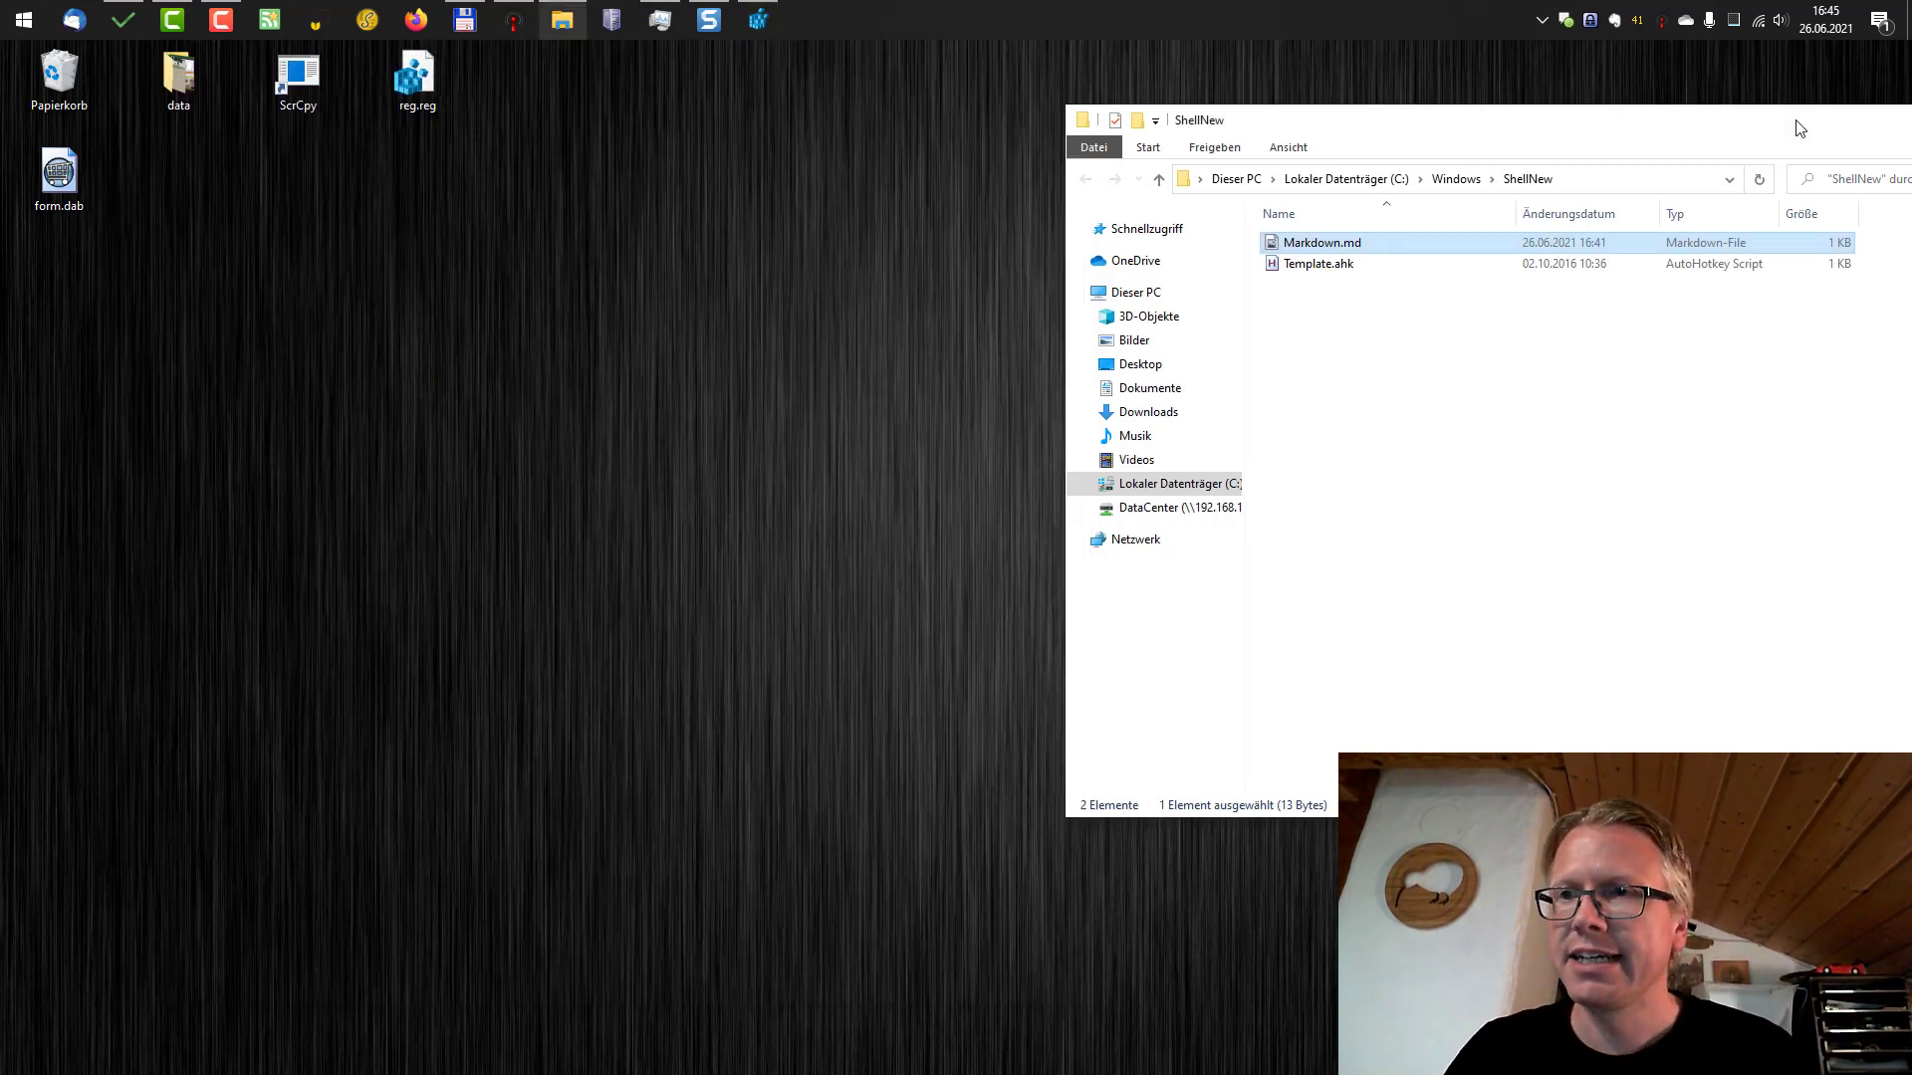
left_click_drag(1798, 128, 1194, 127)
left_click(1408, 124)
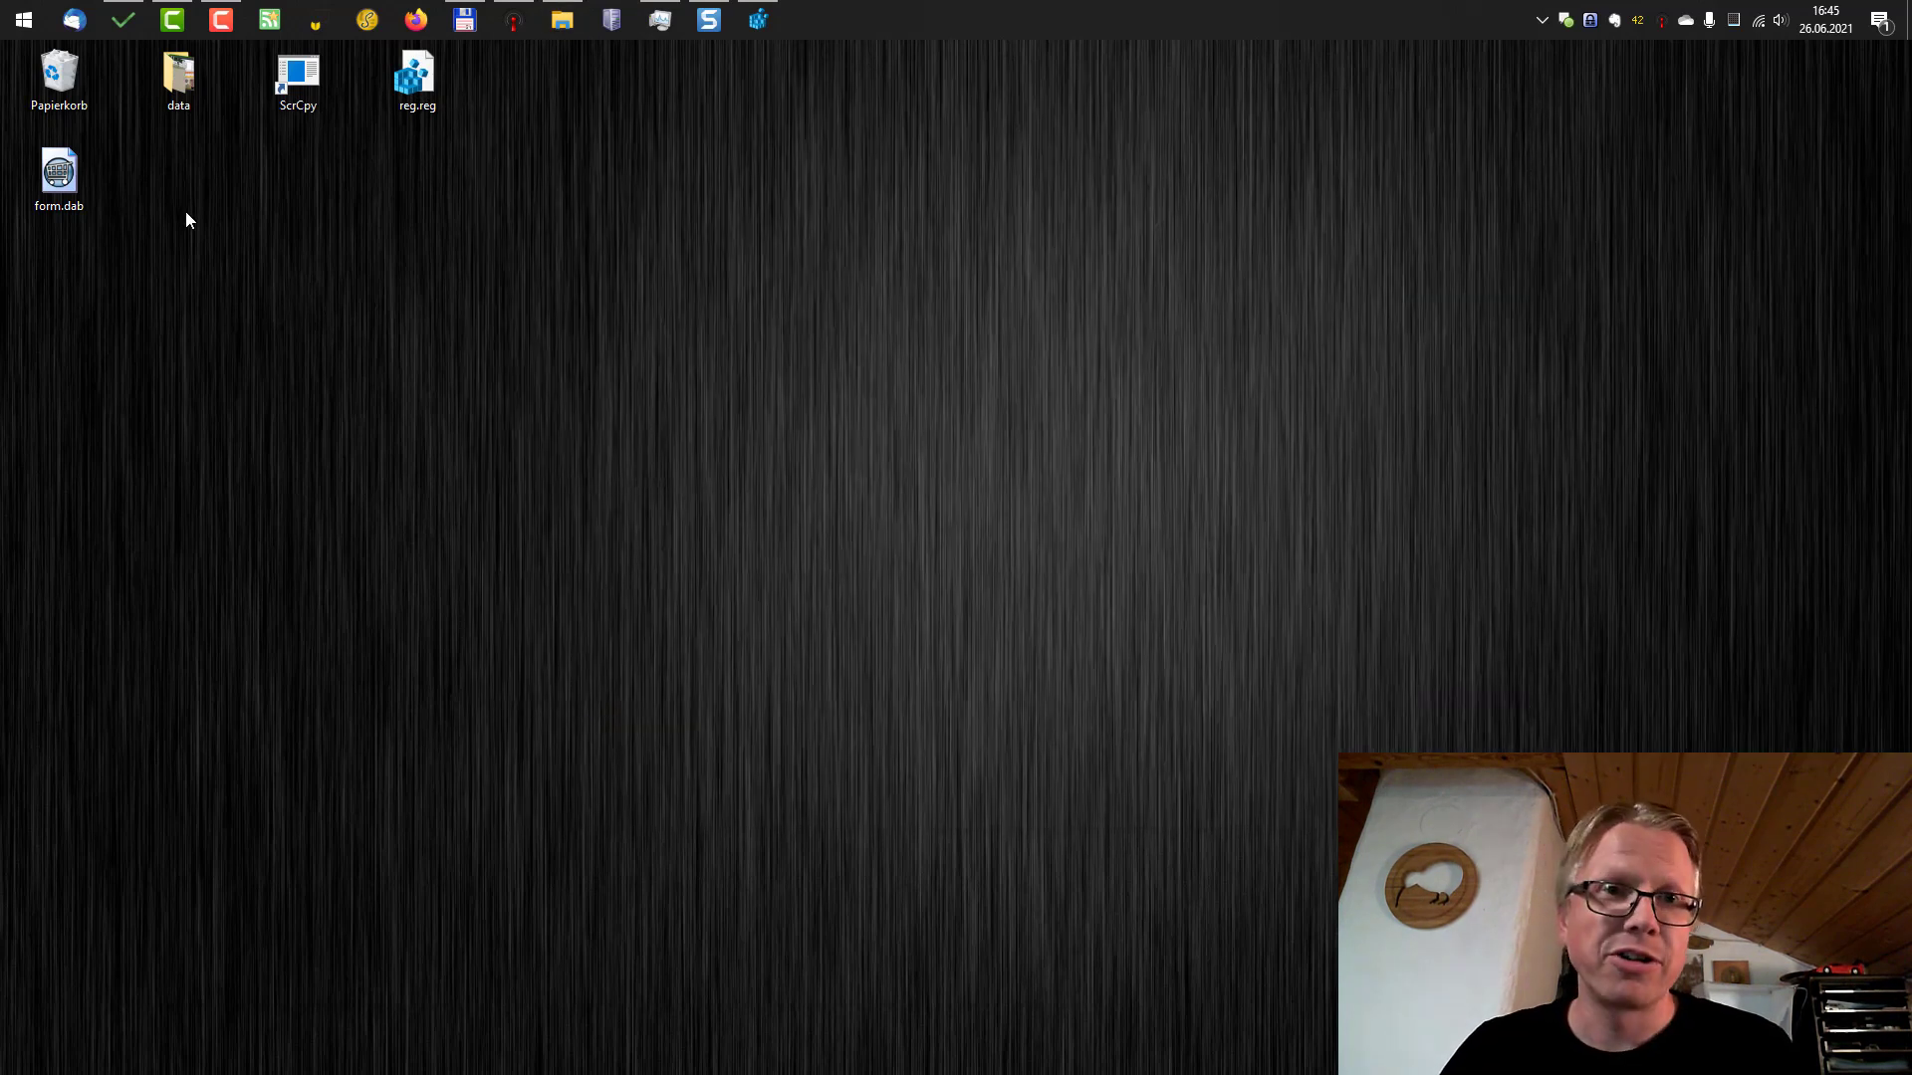
right_click(252, 176)
mouse_move(475, 426)
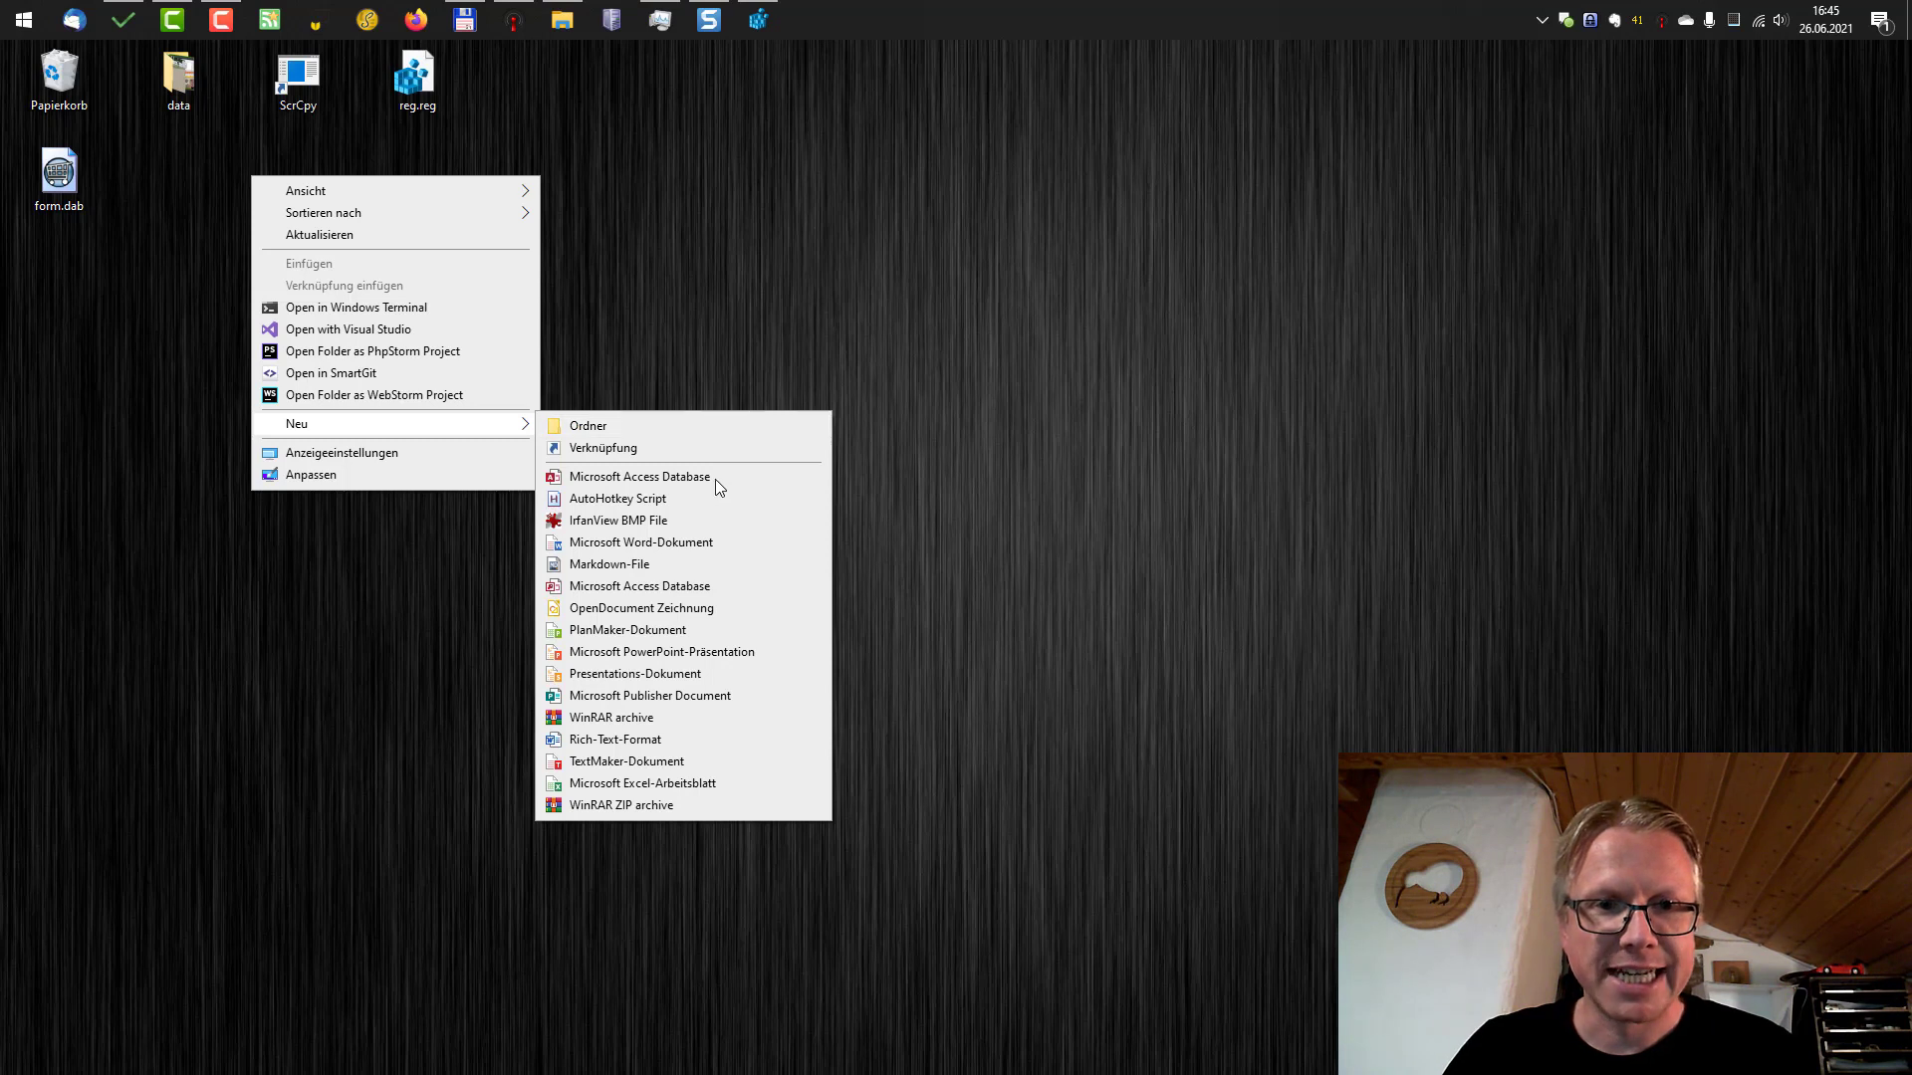
left_click(609, 564)
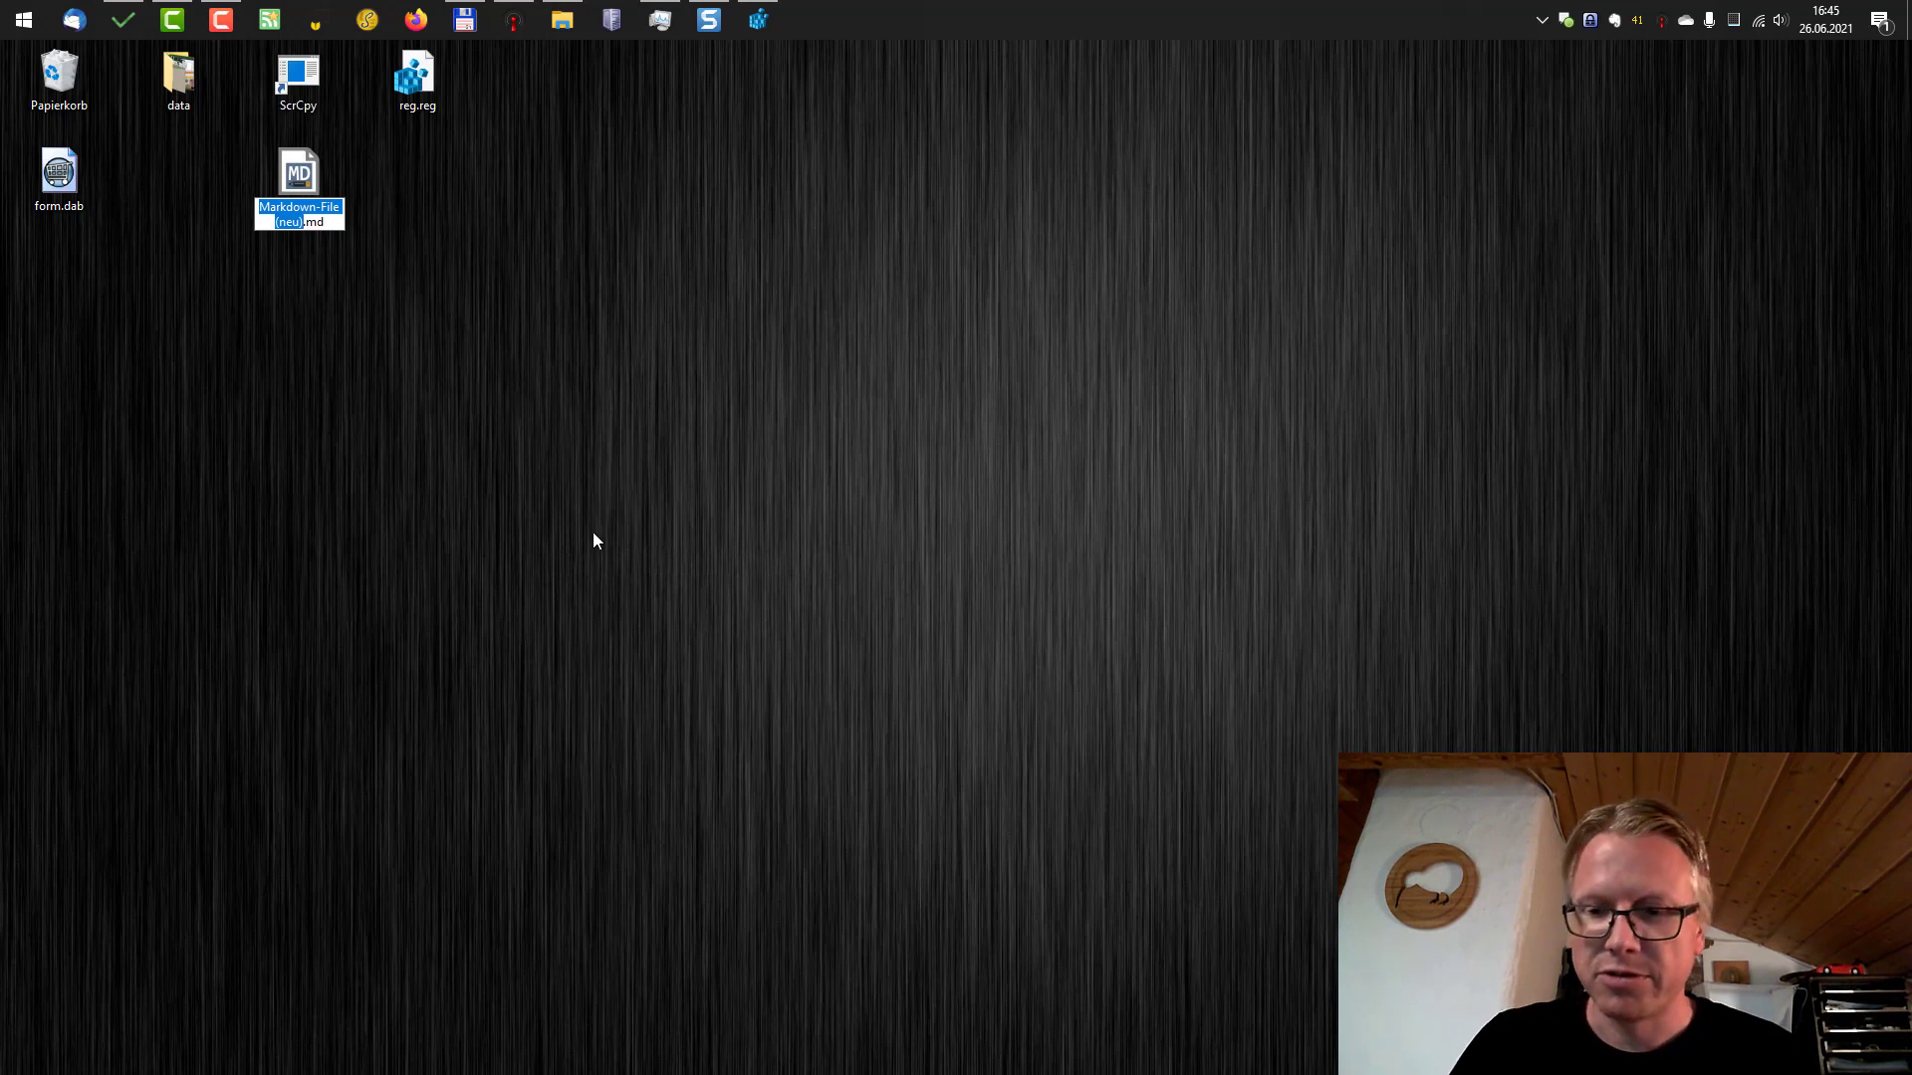
type("test")
key("Return")
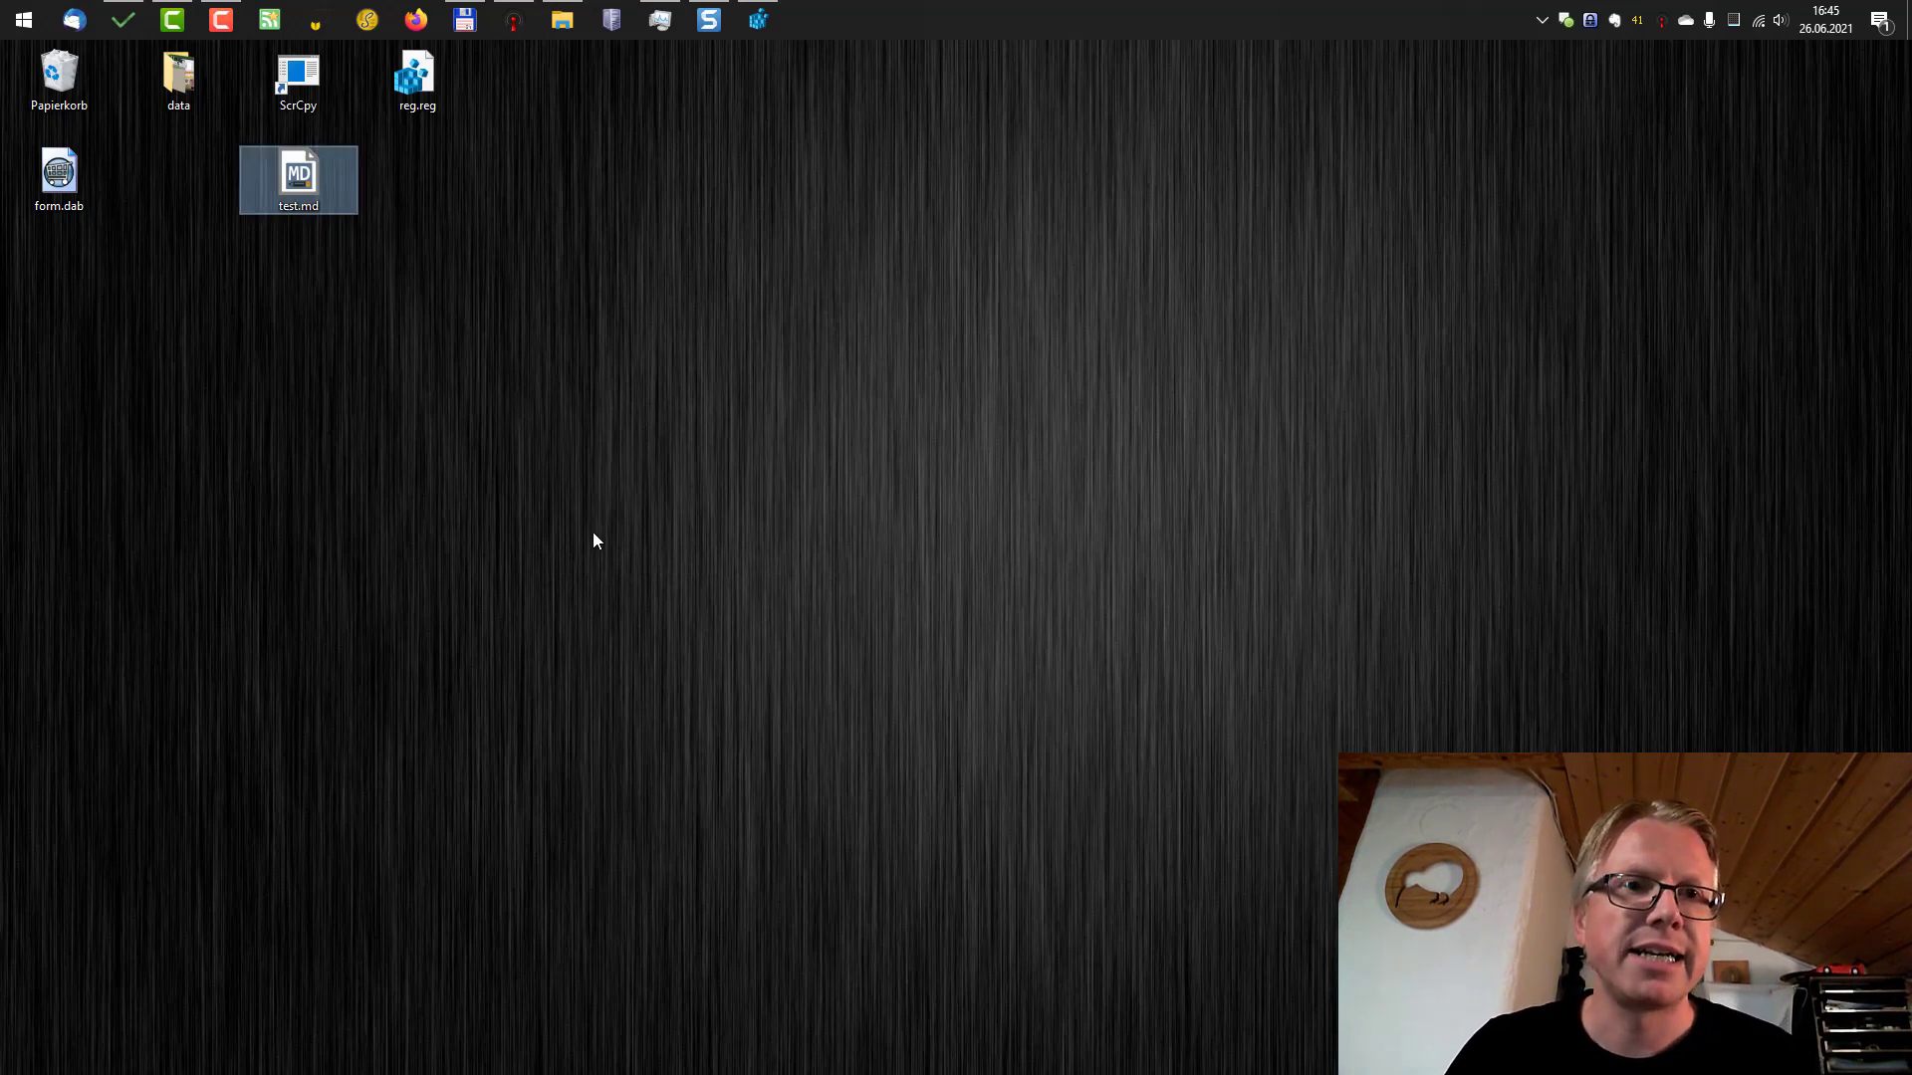
Inspect the template heading in test.md in DA-MarkdownEditor Pro and check the desktop's list of creatable file types again.
left_click(564, 325)
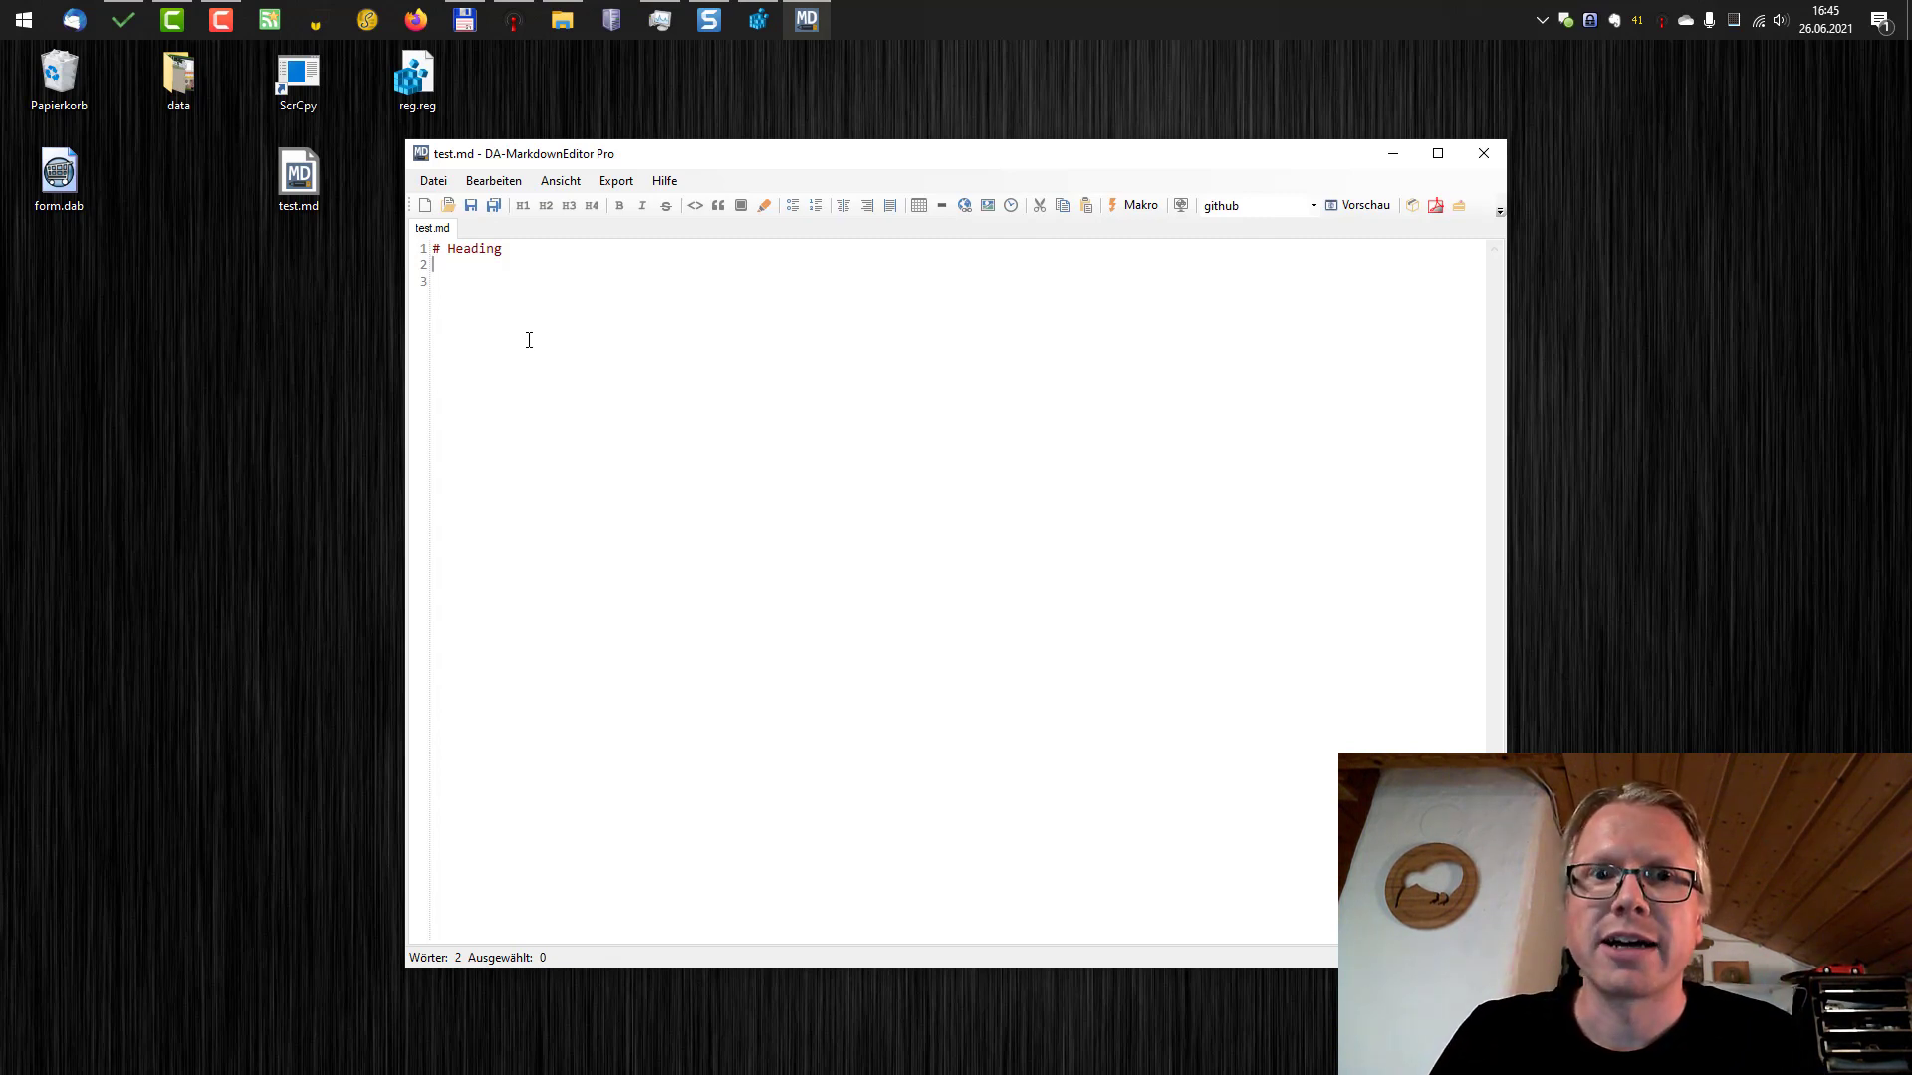
double_click(460, 249)
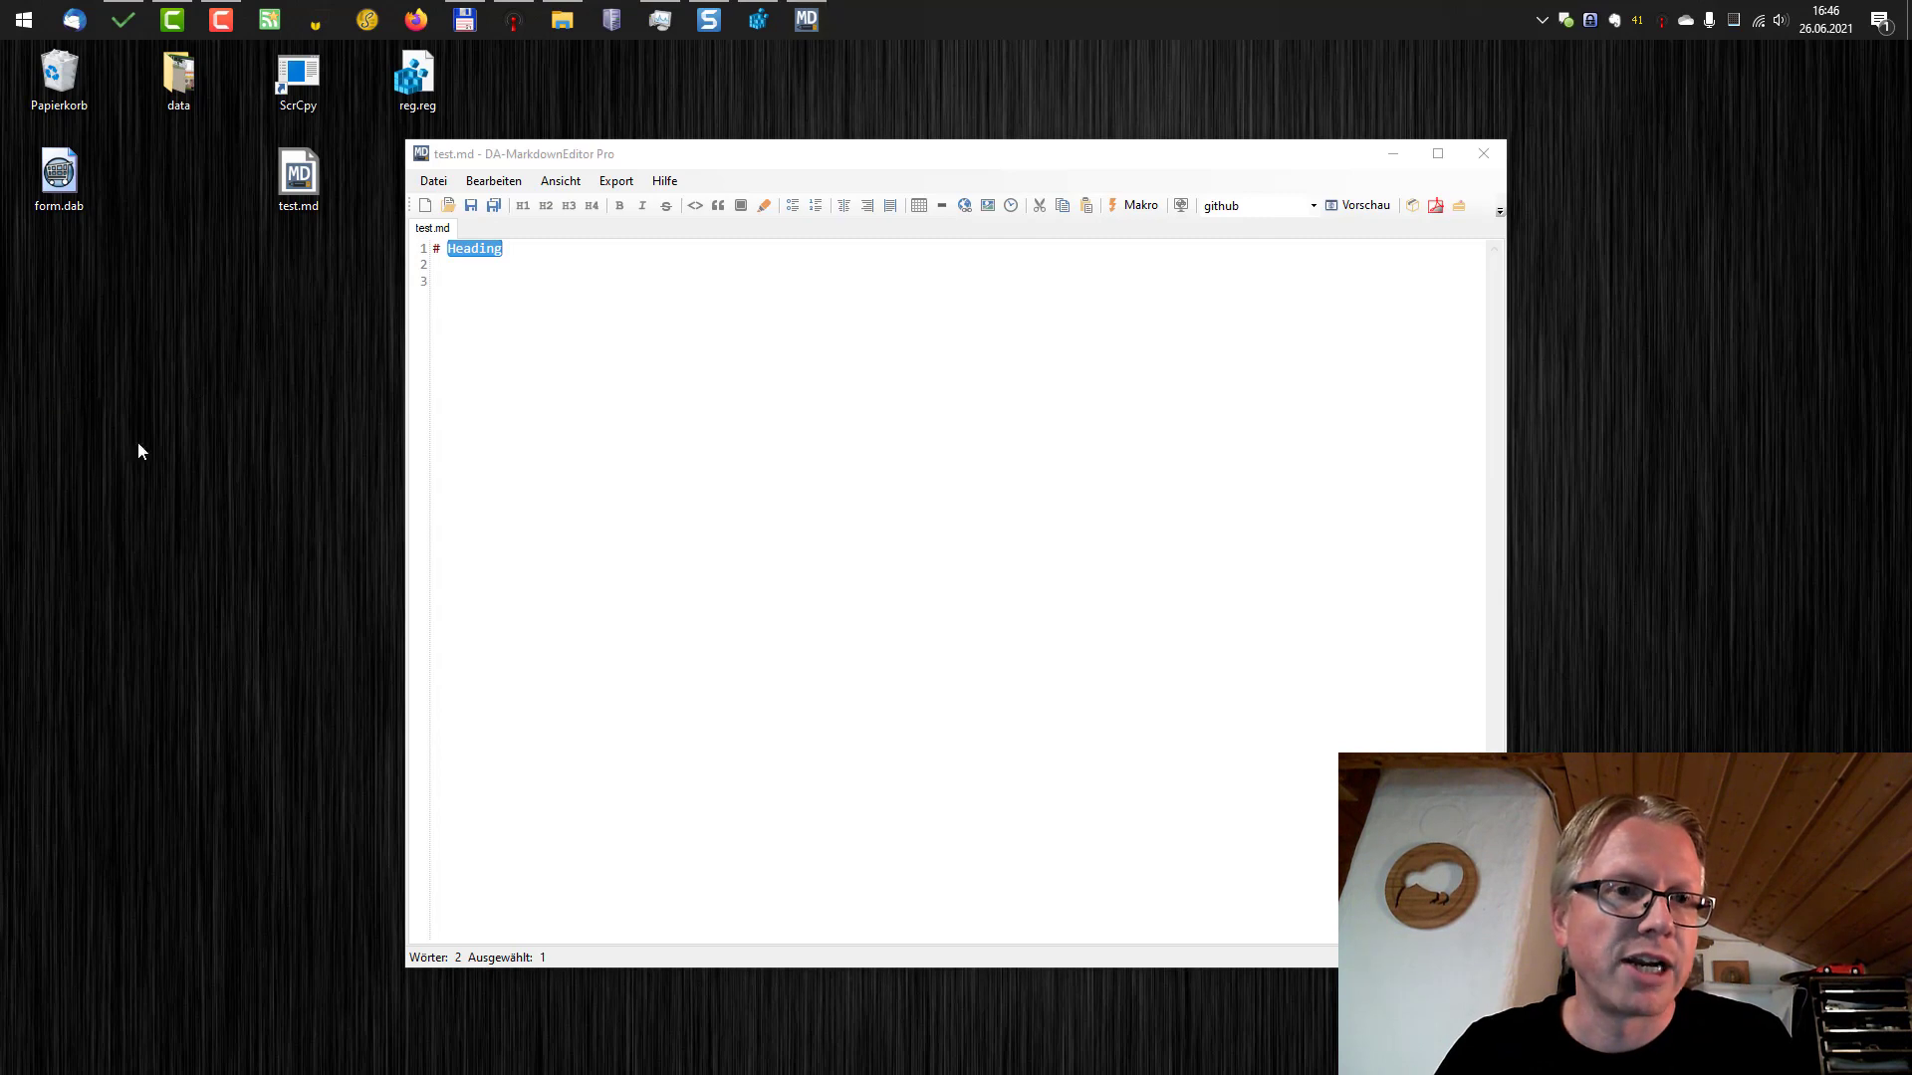
right_click(91, 381)
mouse_move(219, 653)
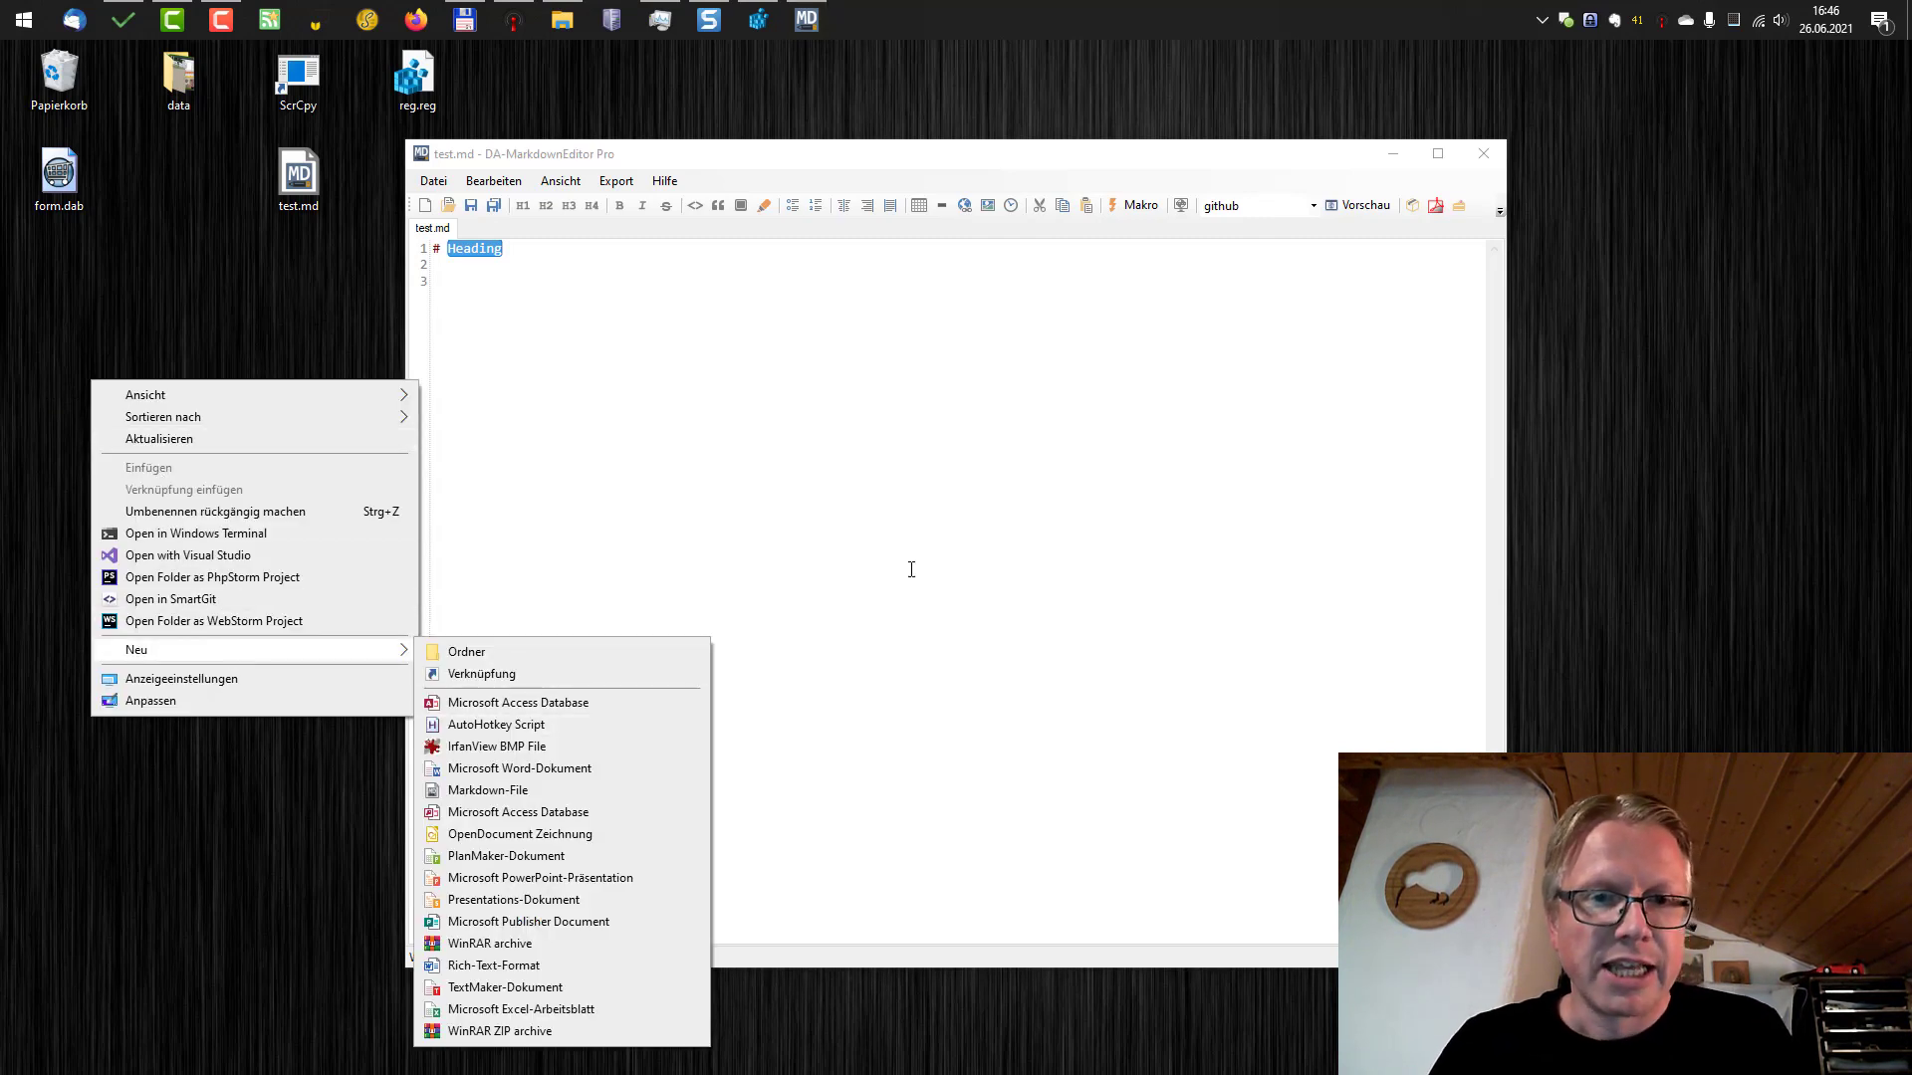
left_click(905, 567)
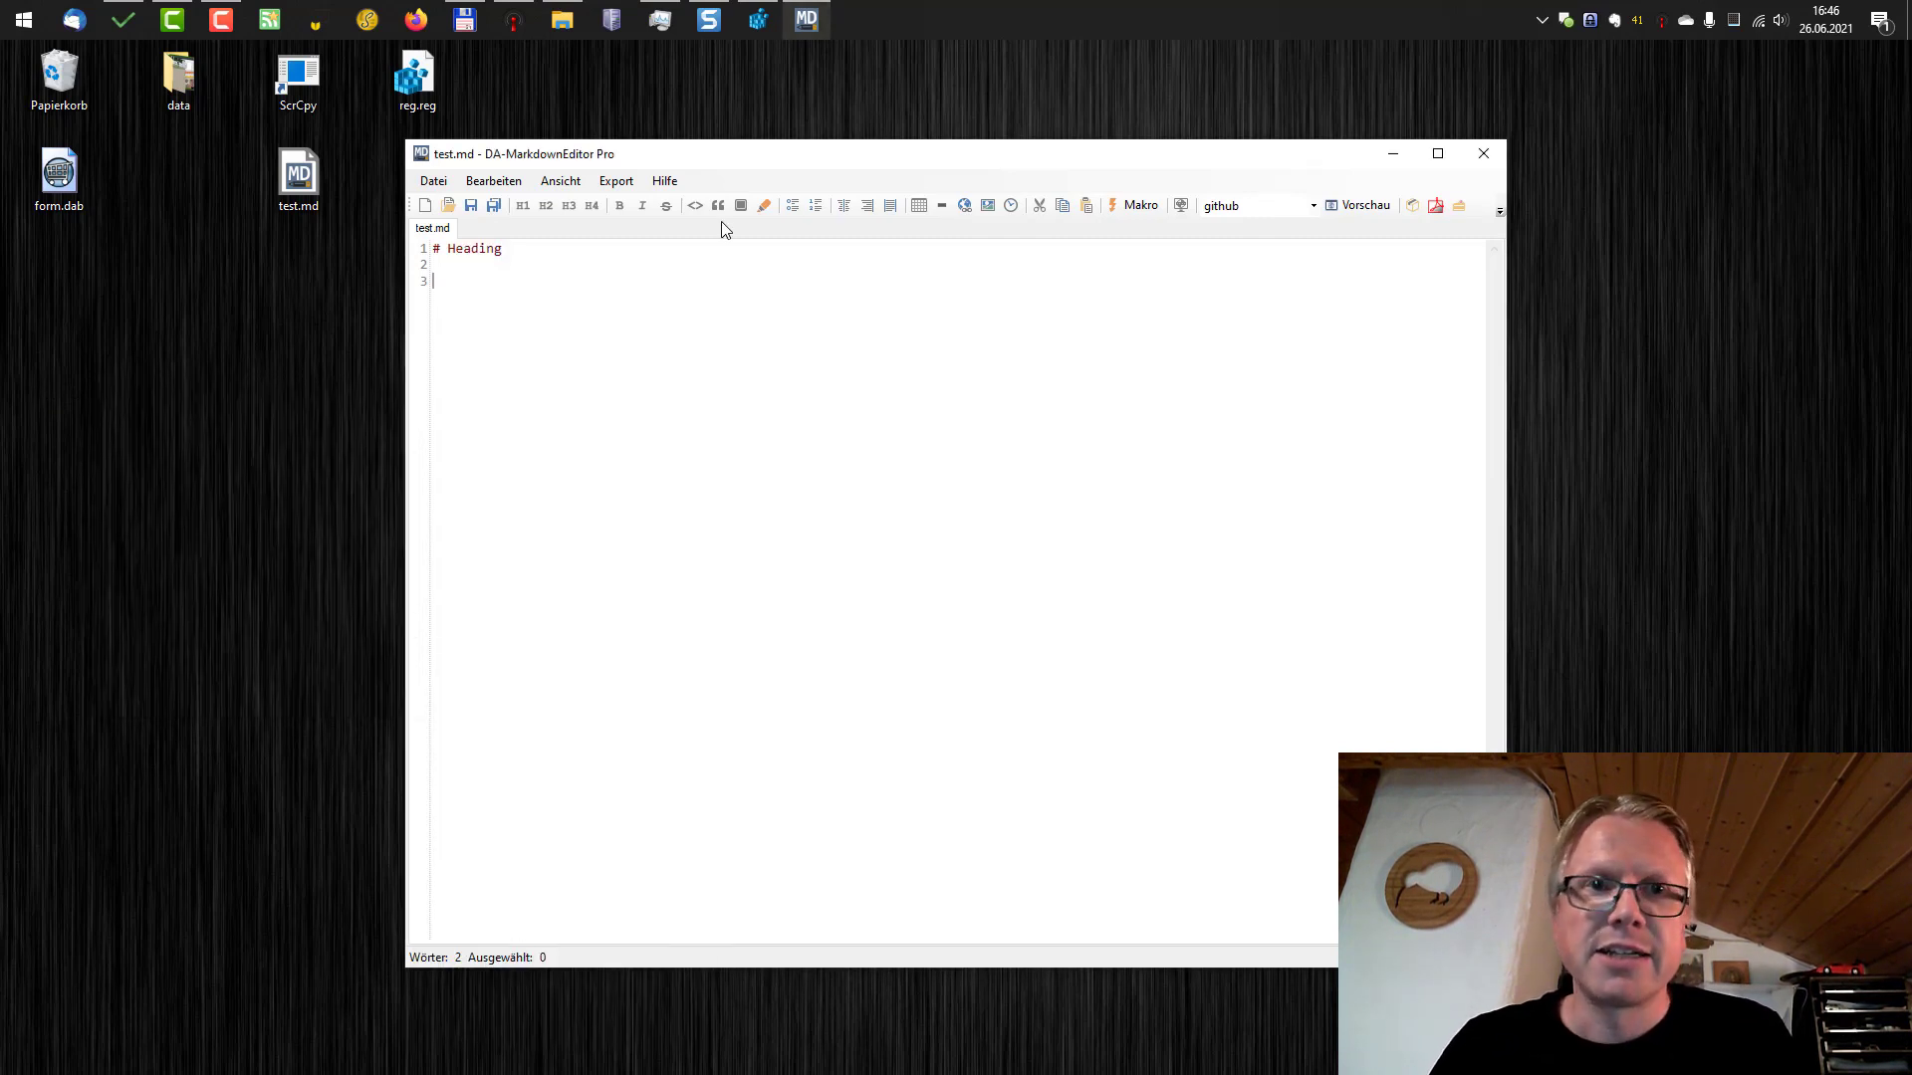
Review the Markdown.md template in the ShellNew folder and the ShellNew subkey of .md in the Registry Editor.
left_click(563, 20)
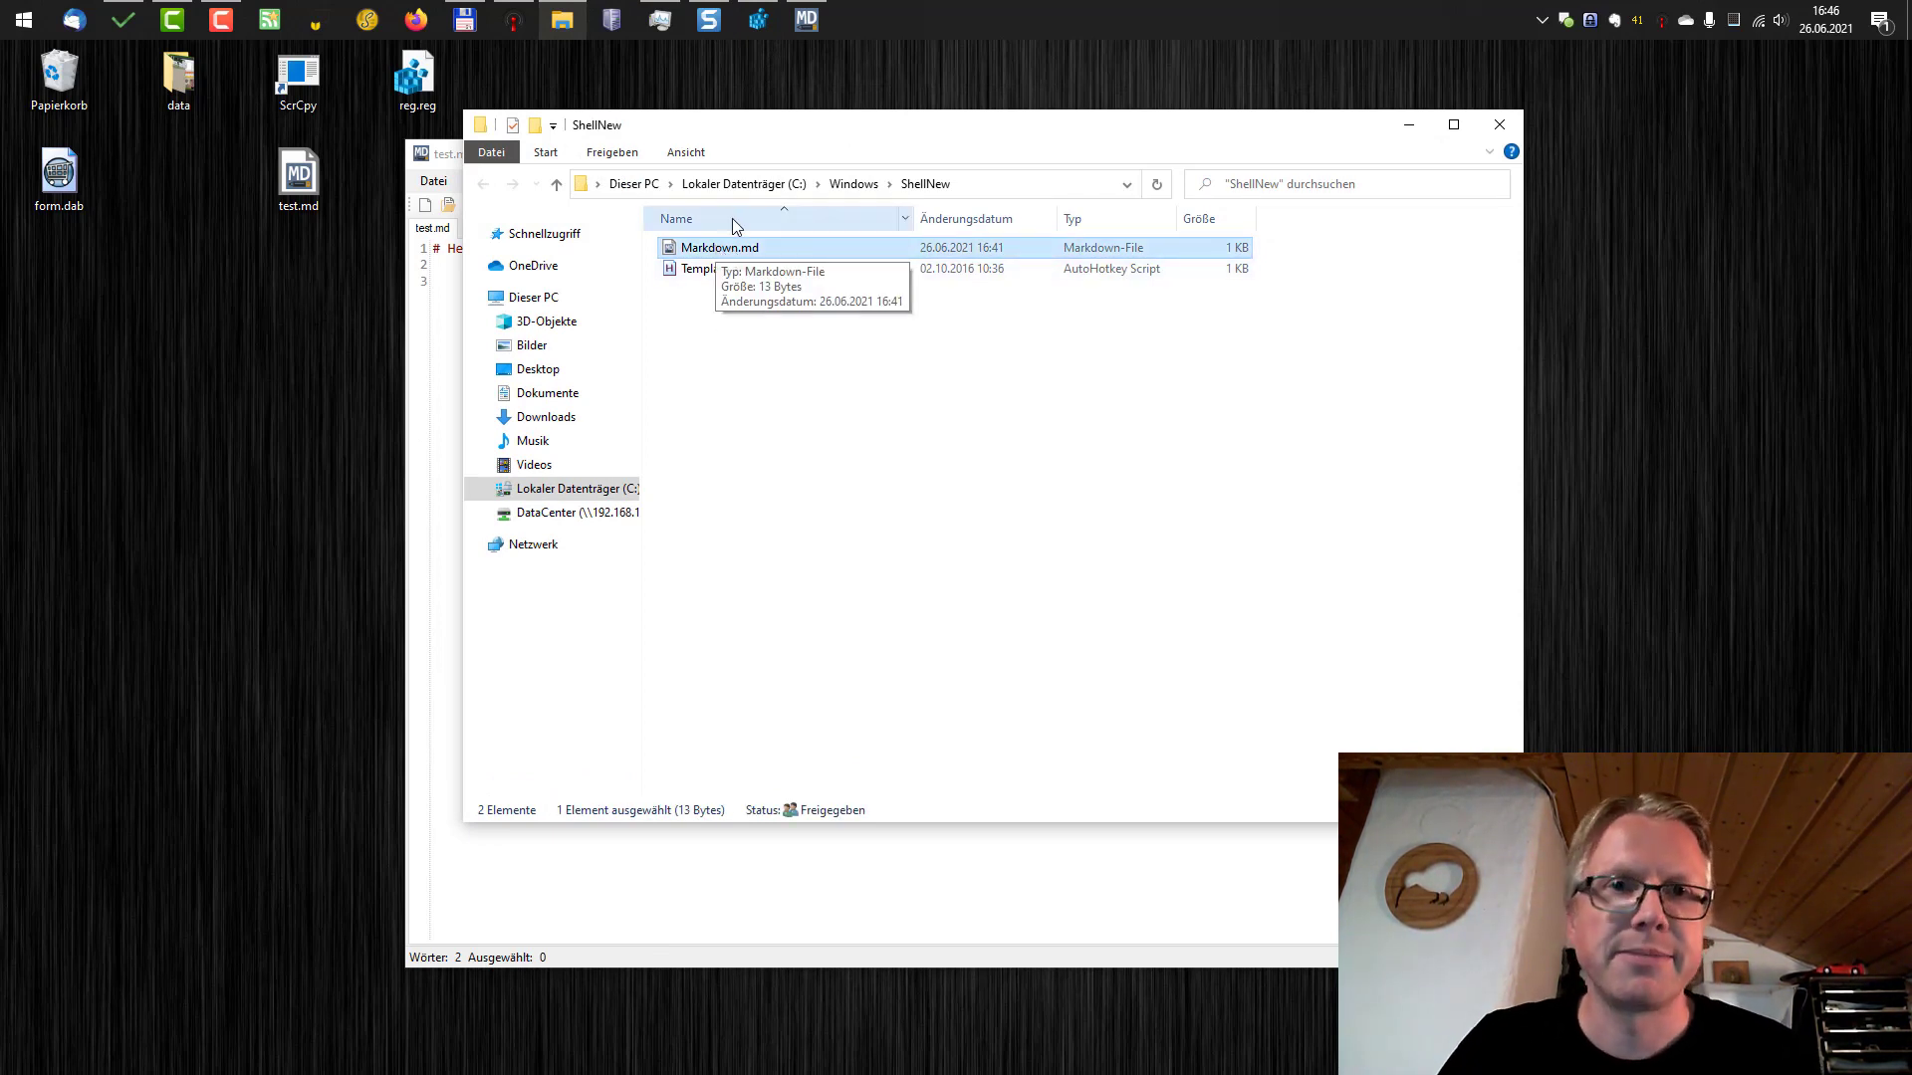
left_click(756, 26)
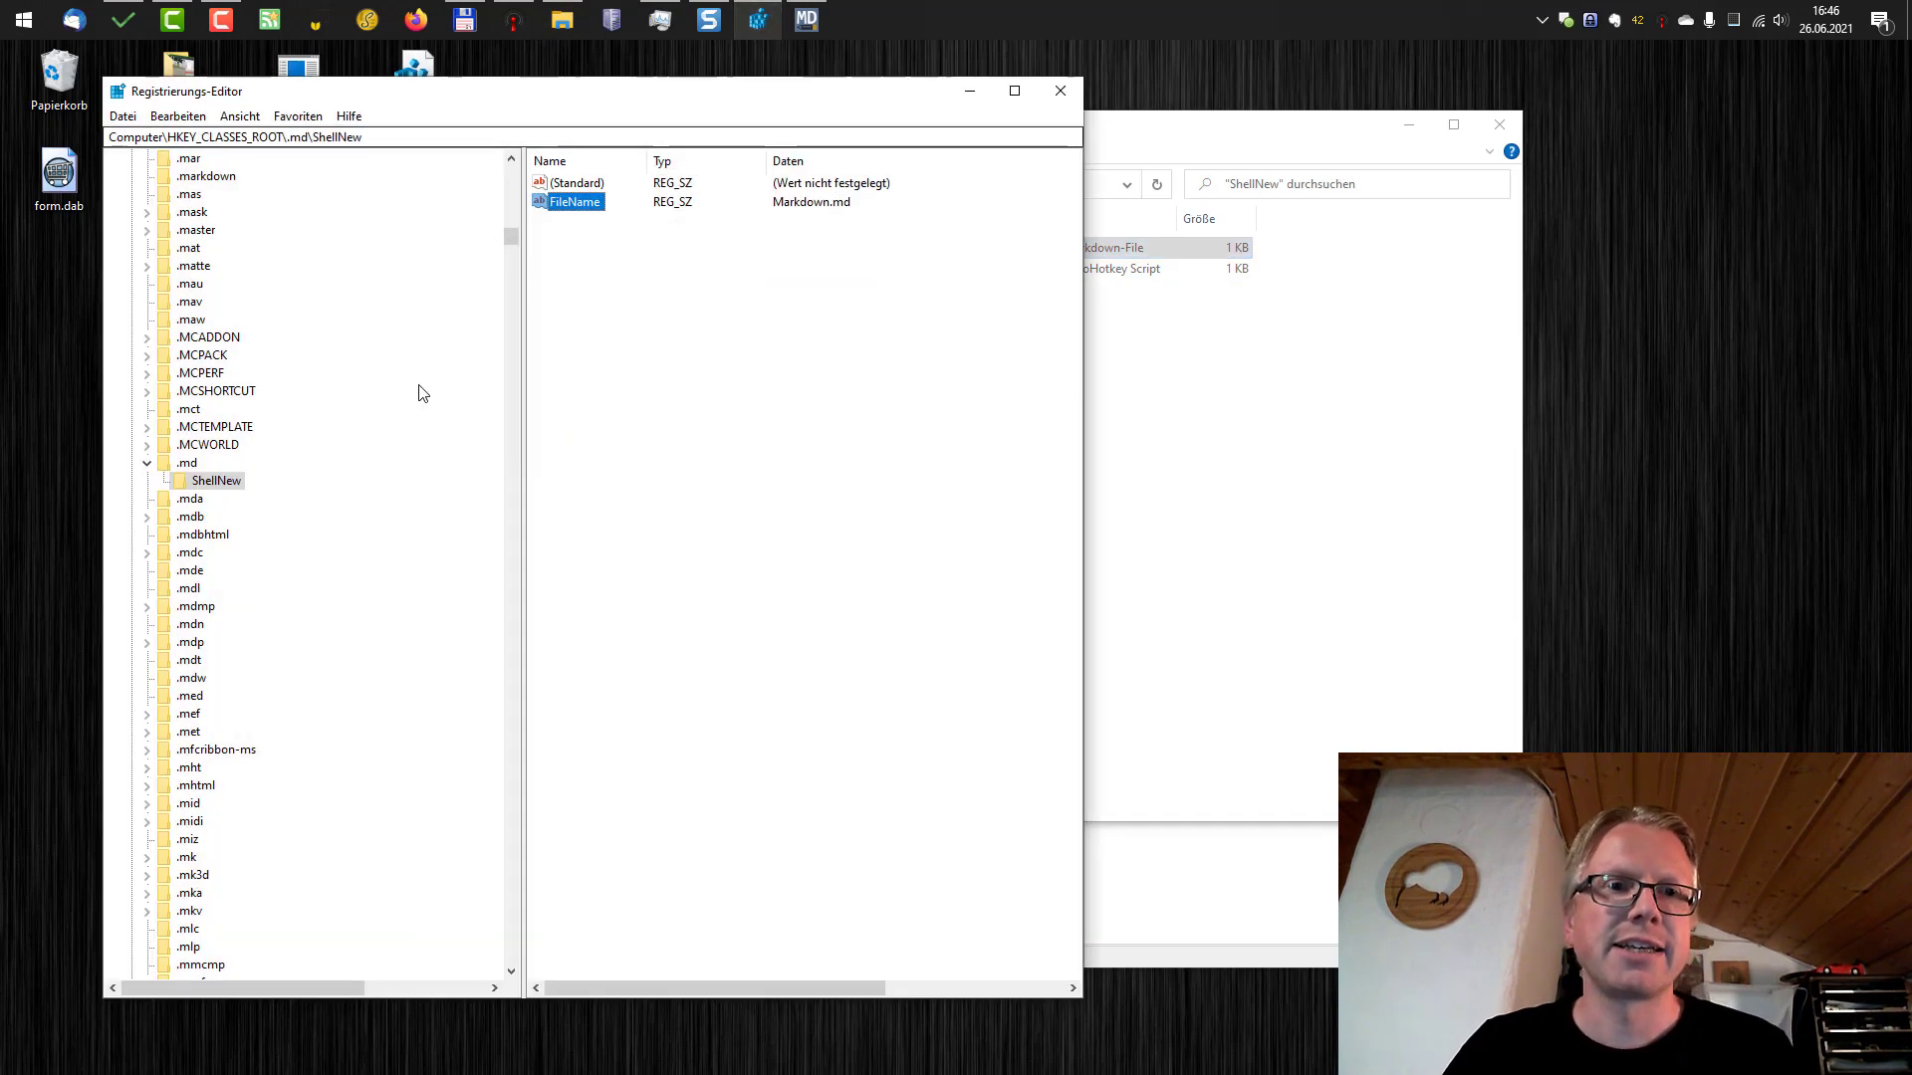
left_click(199, 484)
right_click(211, 481)
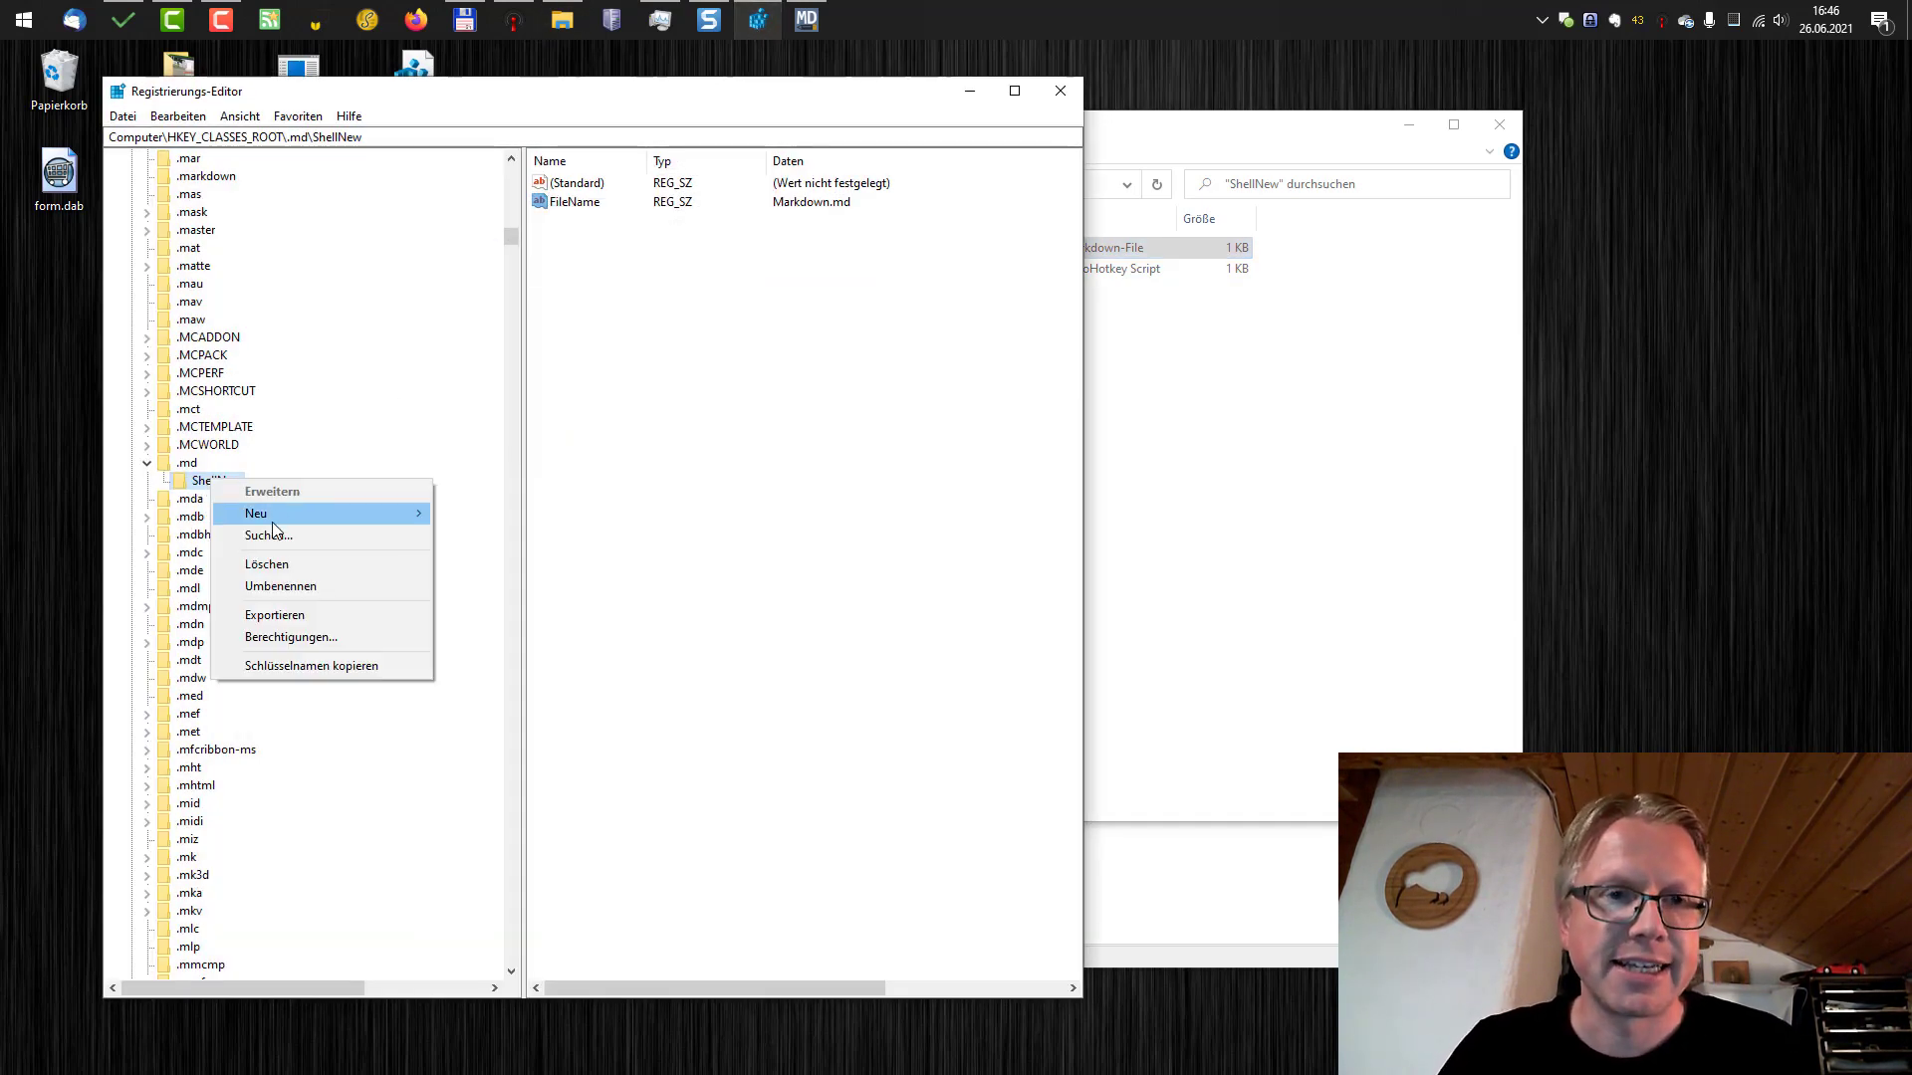
left_click(687, 494)
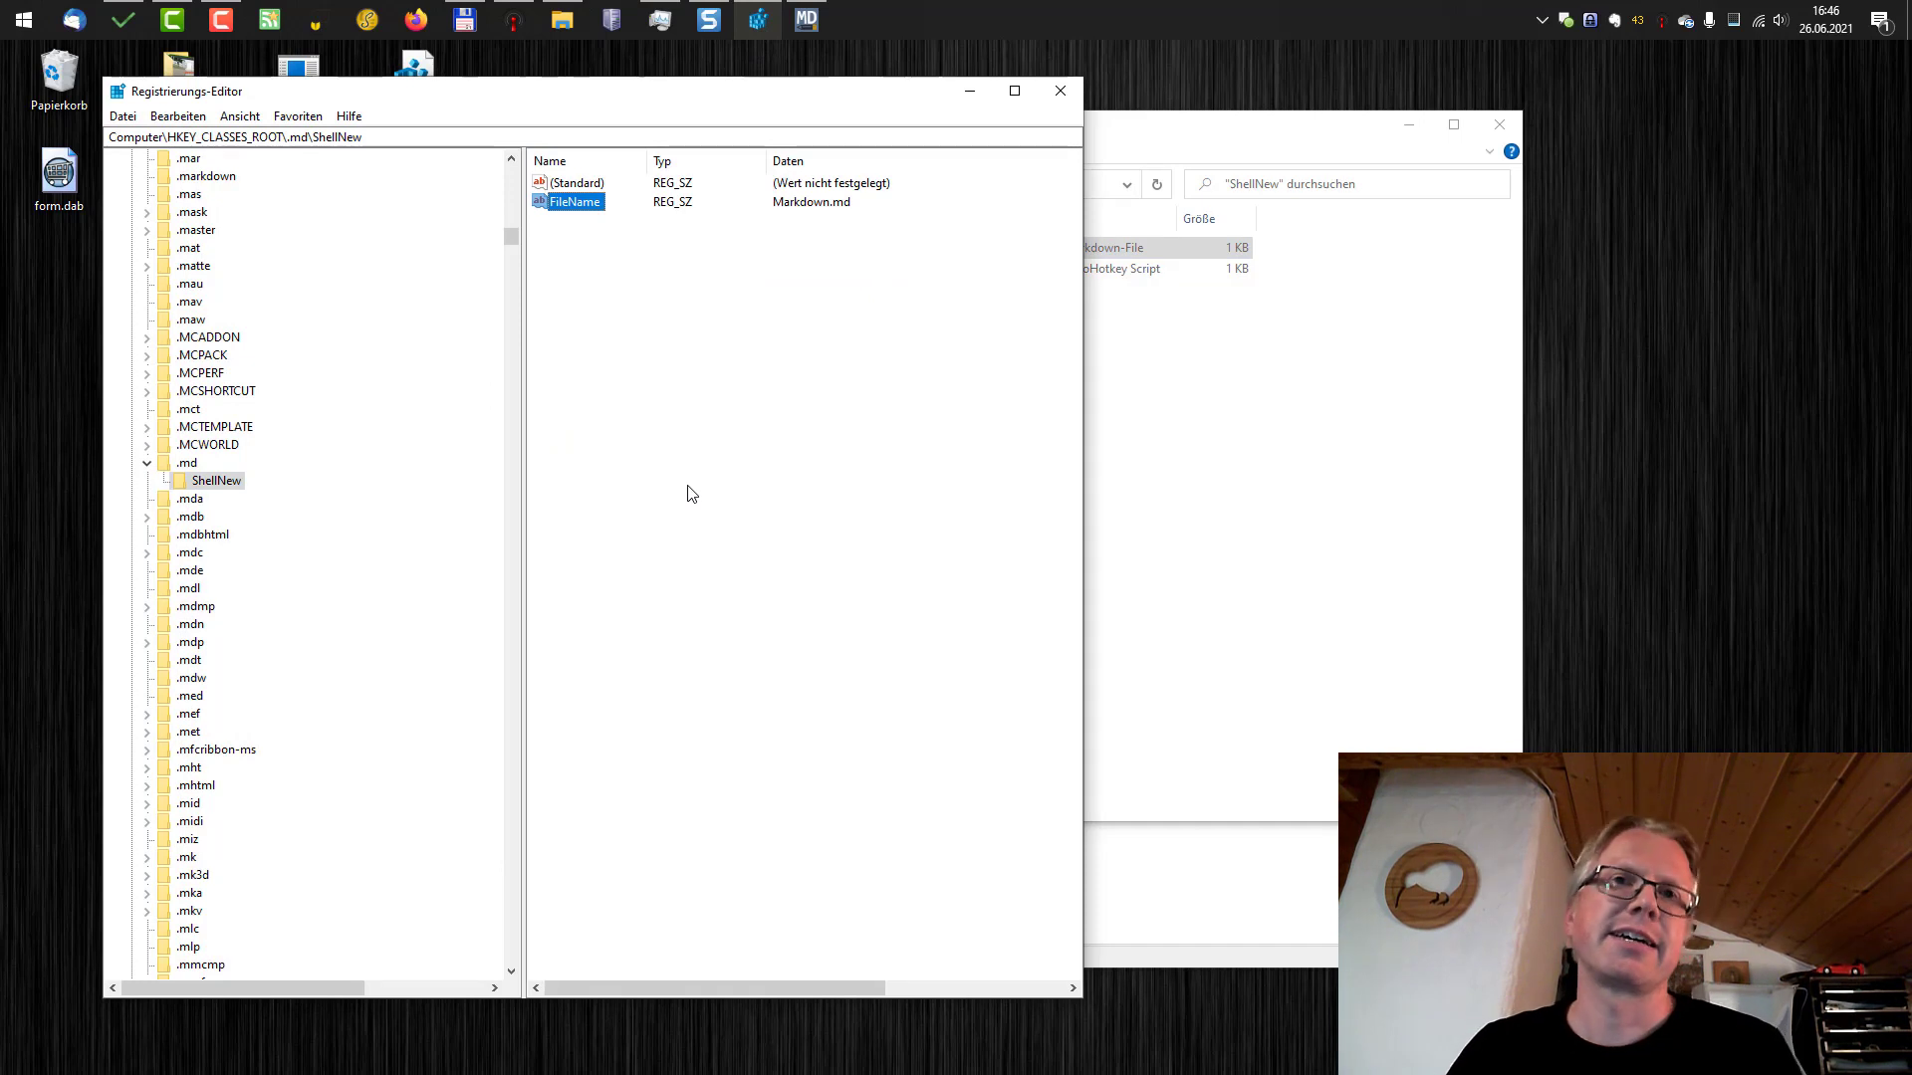